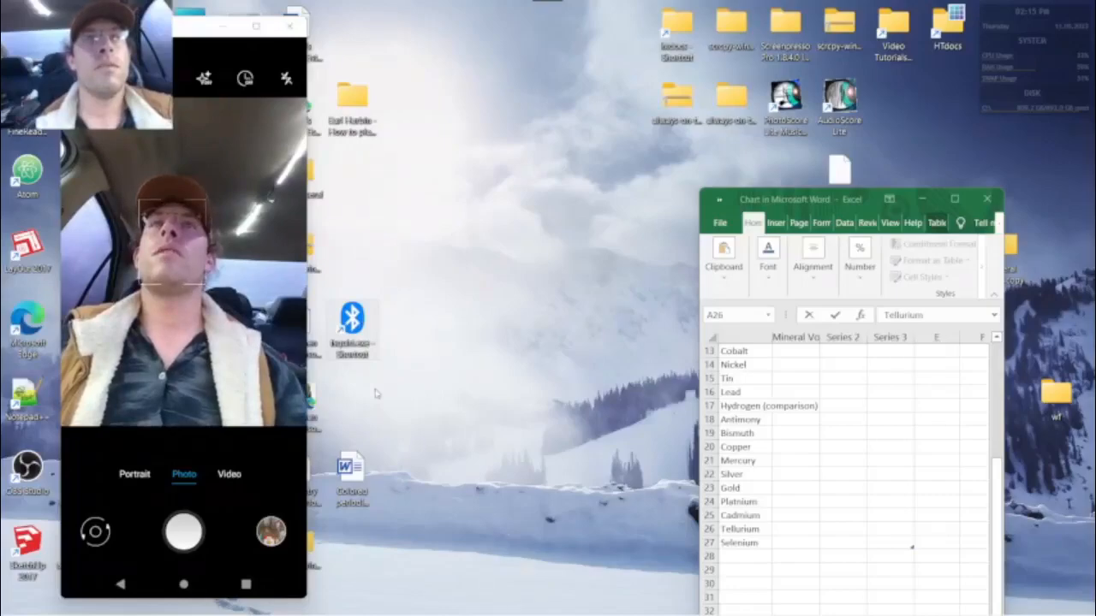
Step: Open the Windows Settings app
mouse_move(375, 615)
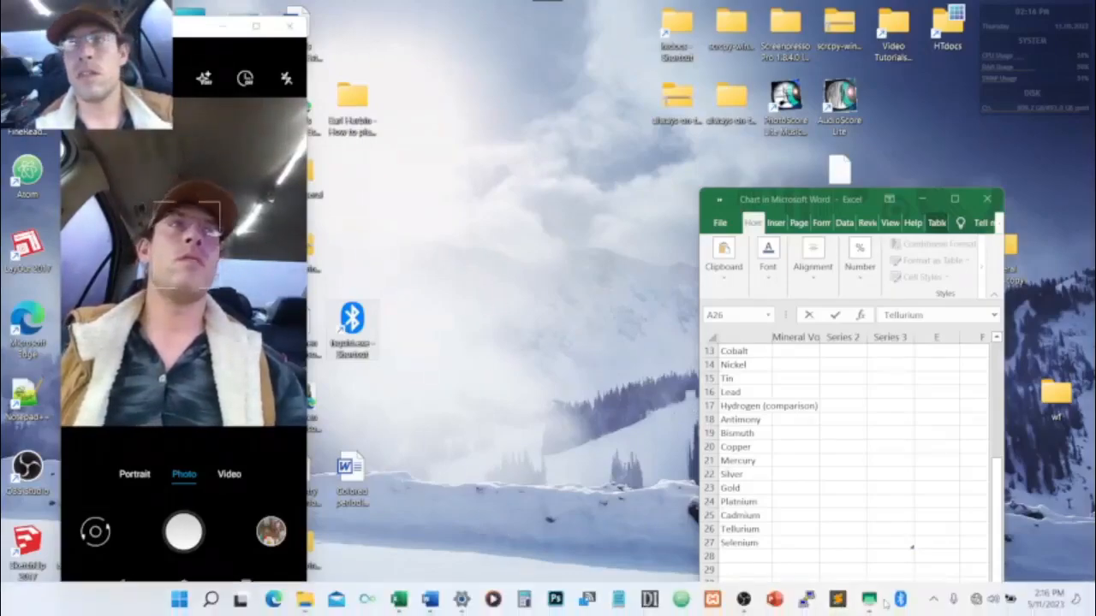
left_click(984, 600)
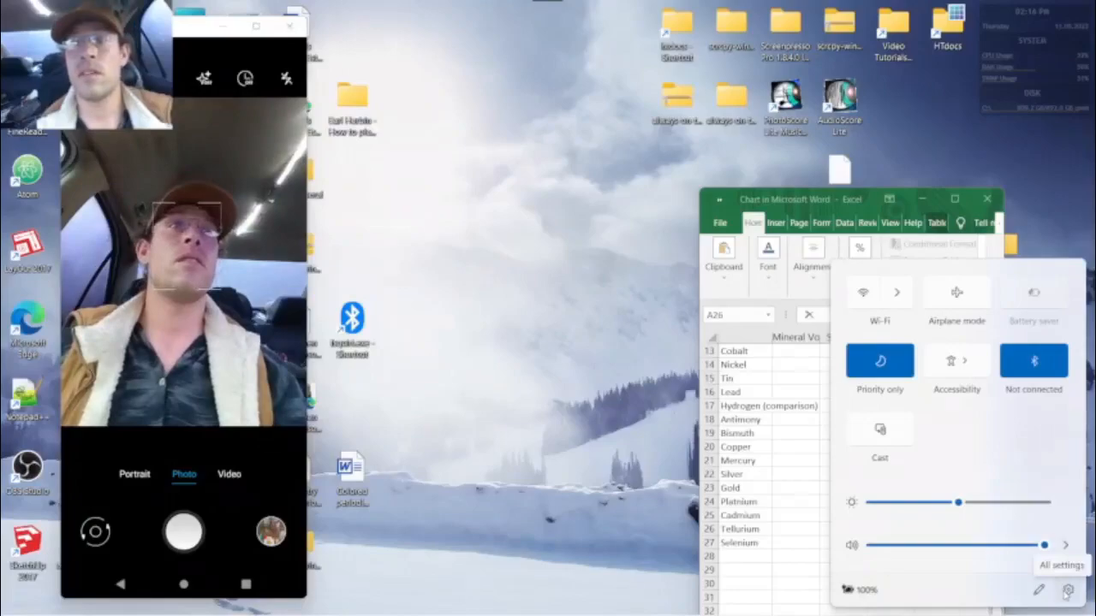
left_click(1067, 591)
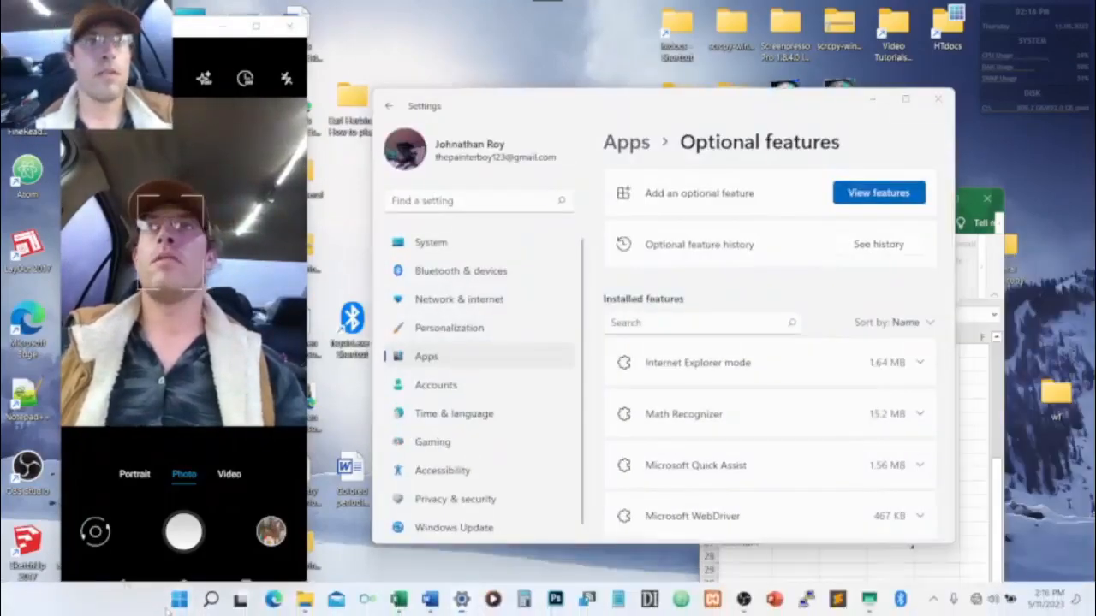
left_click(179, 600)
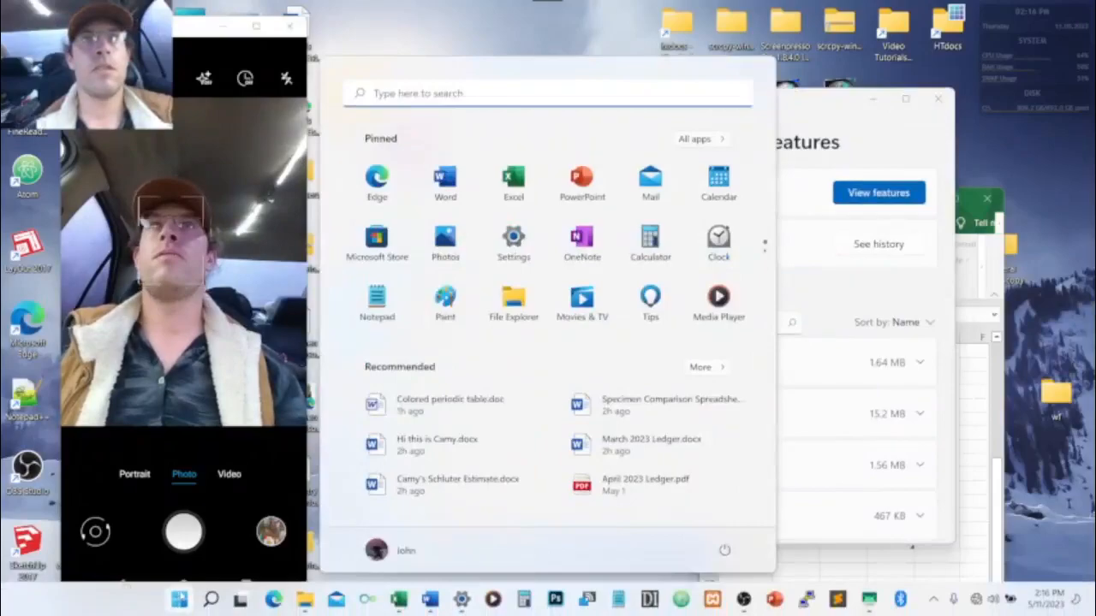
left_click(518, 240)
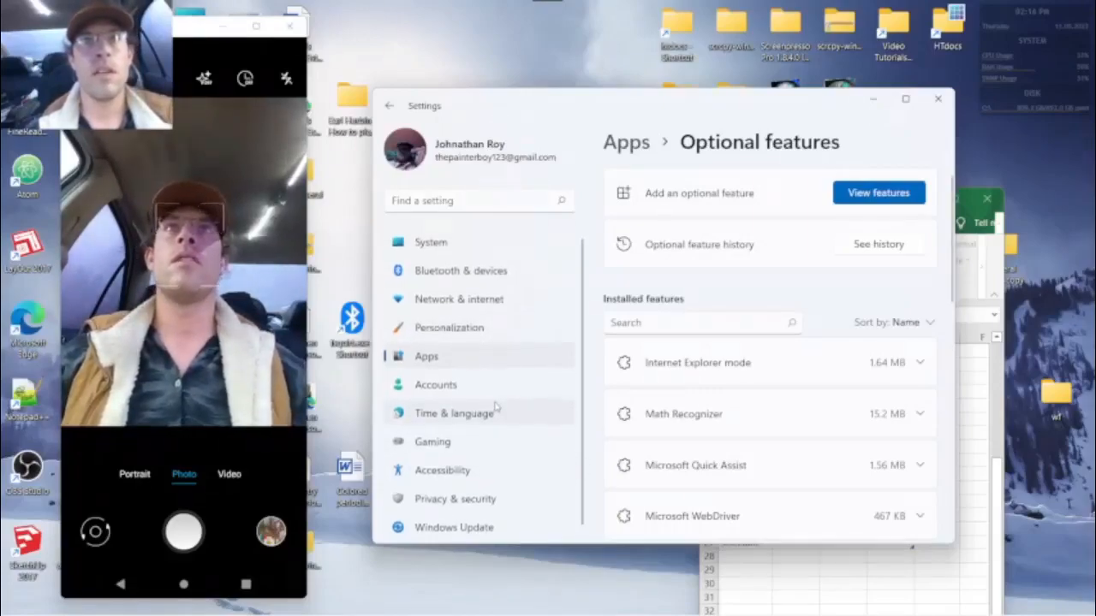
Step: Check the available display orientation options in the system's display settings, leaving the selection as it is
left_click(469, 248)
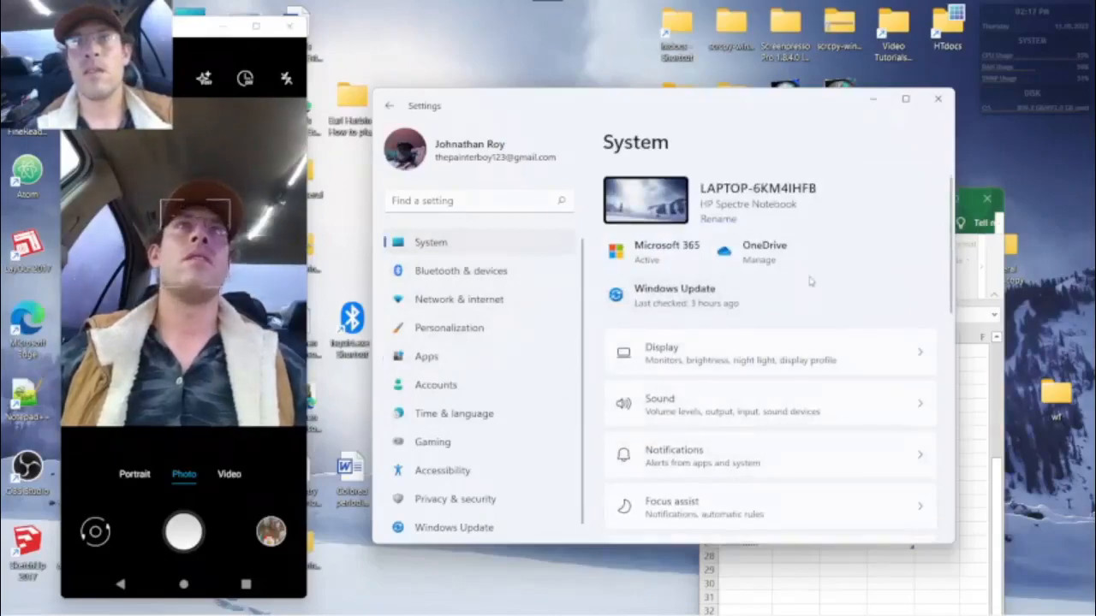
left_click(795, 374)
scroll(768, 476, "down", 3)
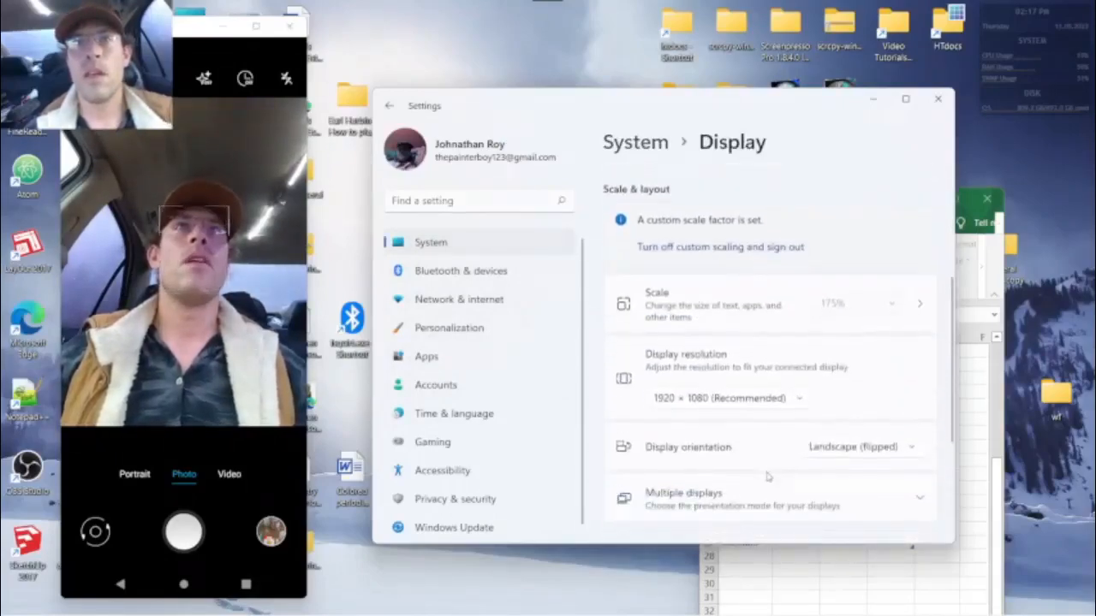
scroll(768, 476, "down", 1)
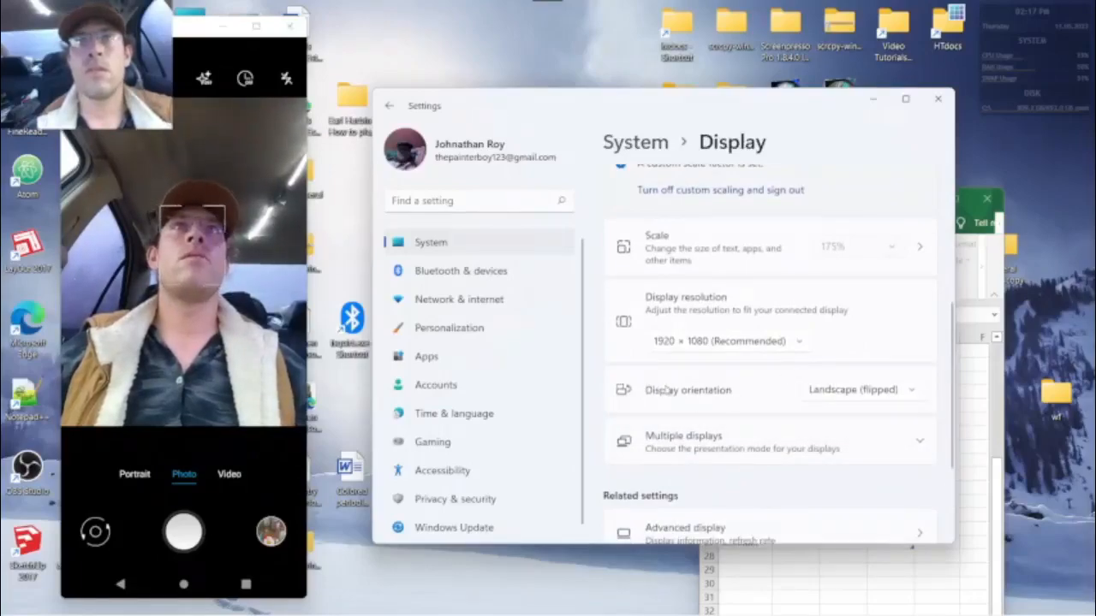
left_click(835, 389)
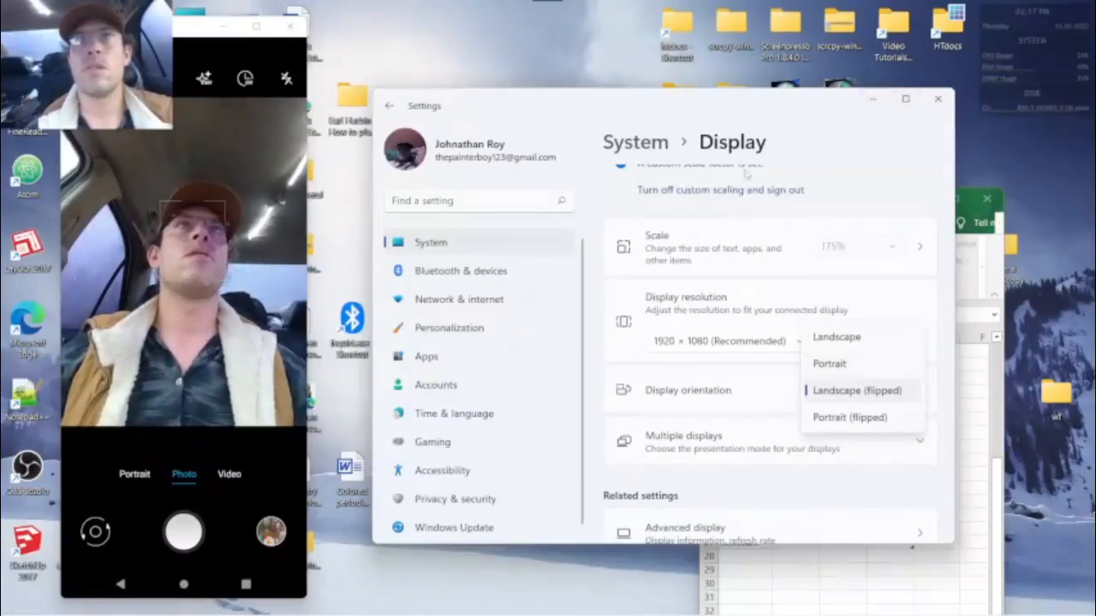
left_click(460, 272)
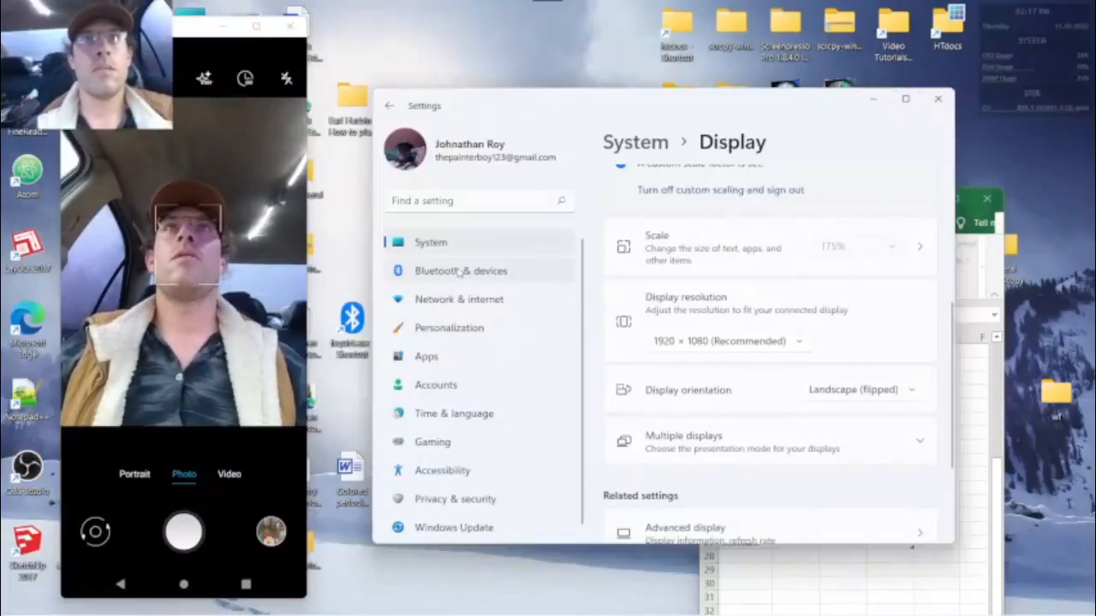
Step: Open the Bluetooth & devices settings and look through them for a way to transfer files
left_click(460, 272)
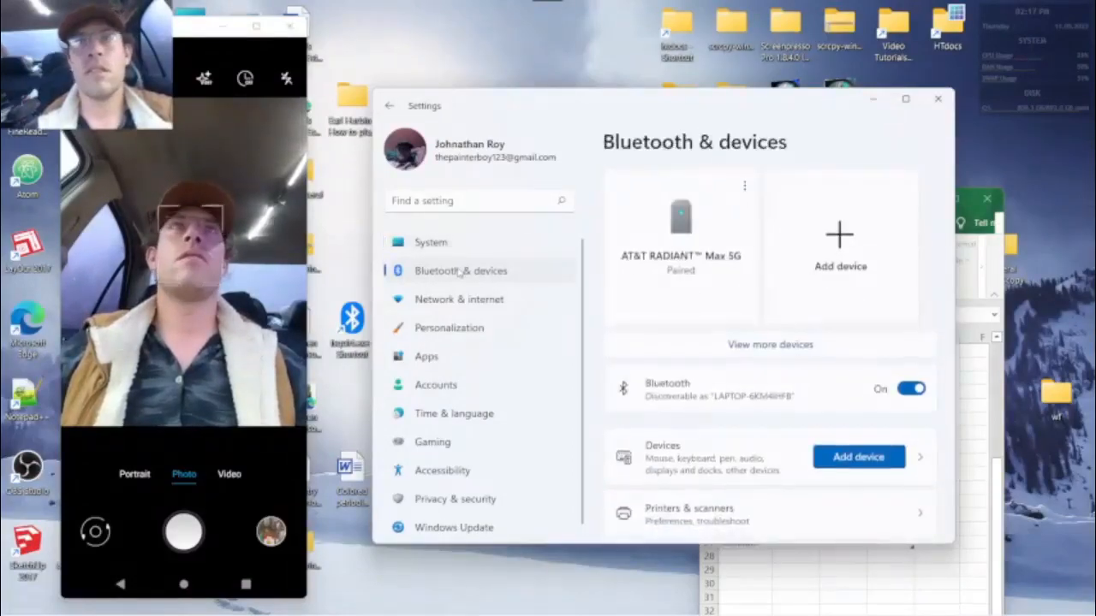
scroll(756, 340, "down", 5)
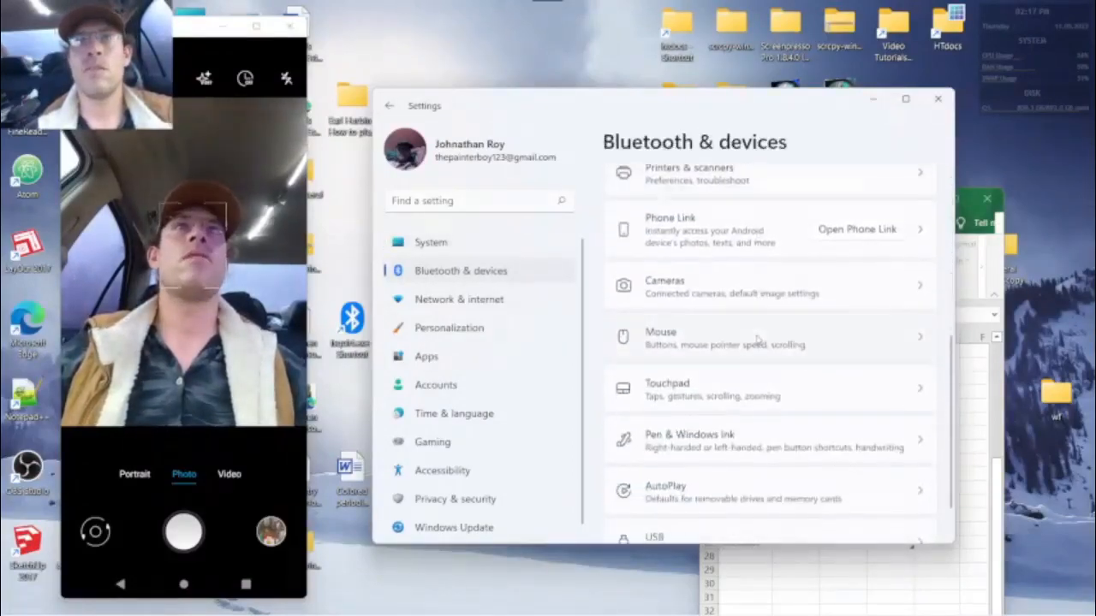
scroll(757, 340, "up", 2)
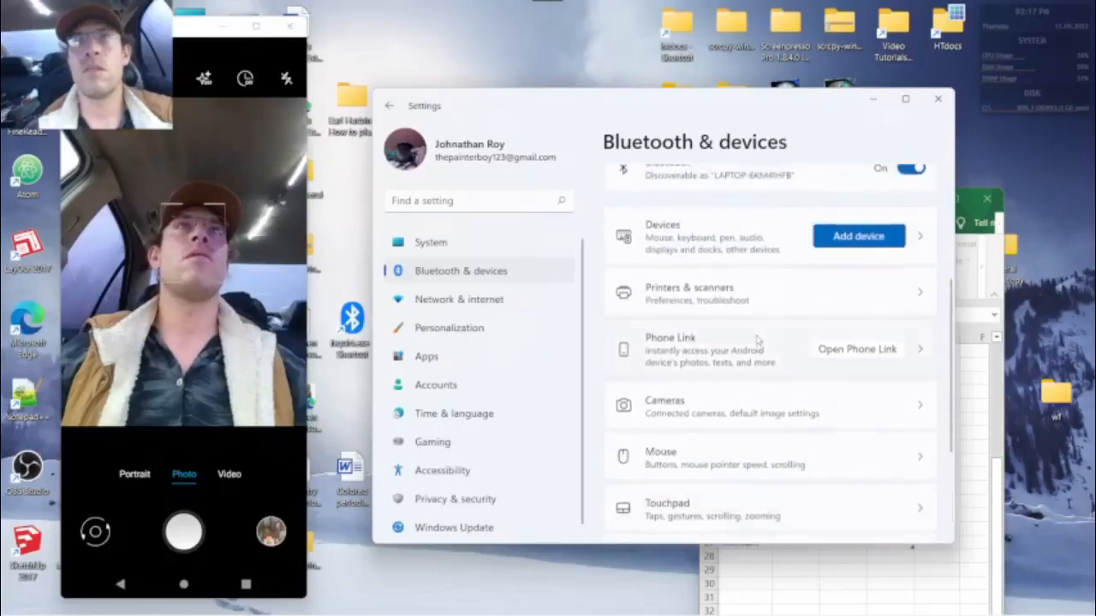
scroll(757, 339, "down", 3)
scroll(757, 340, "up", 3)
scroll(757, 339, "up", 1)
scroll(757, 340, "up", 3)
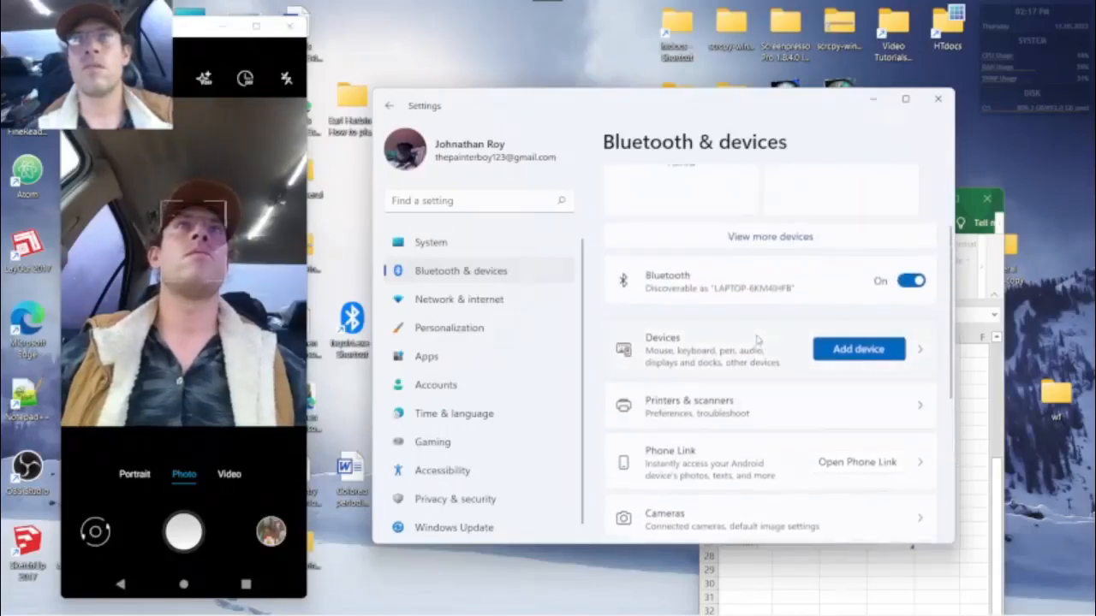
scroll(756, 340, "down", 2)
scroll(757, 340, "down", 5)
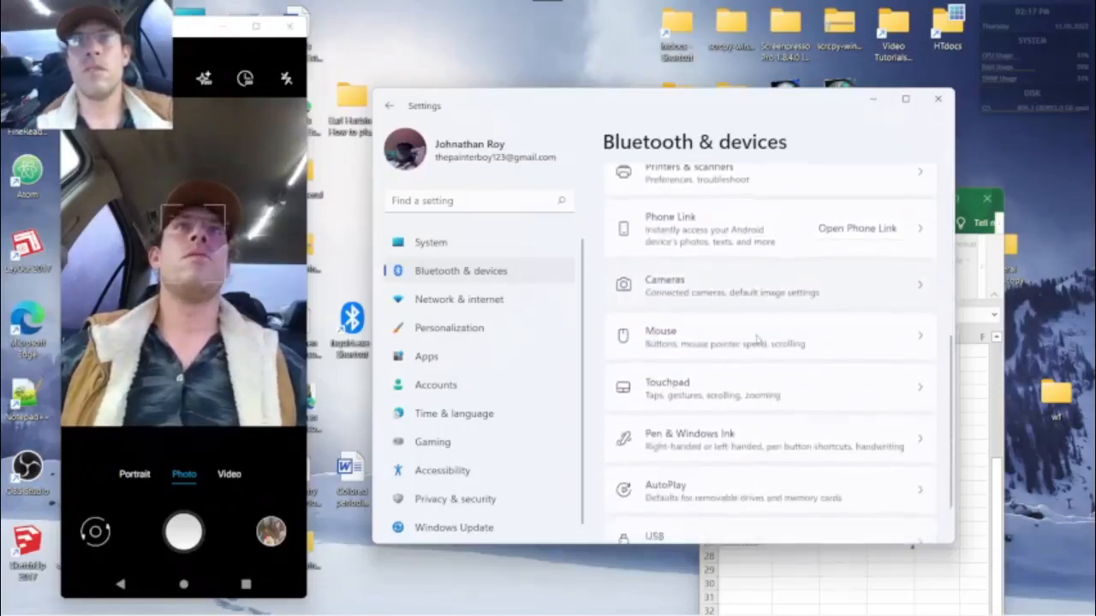
scroll(756, 340, "up", 4)
scroll(757, 340, "up", 2)
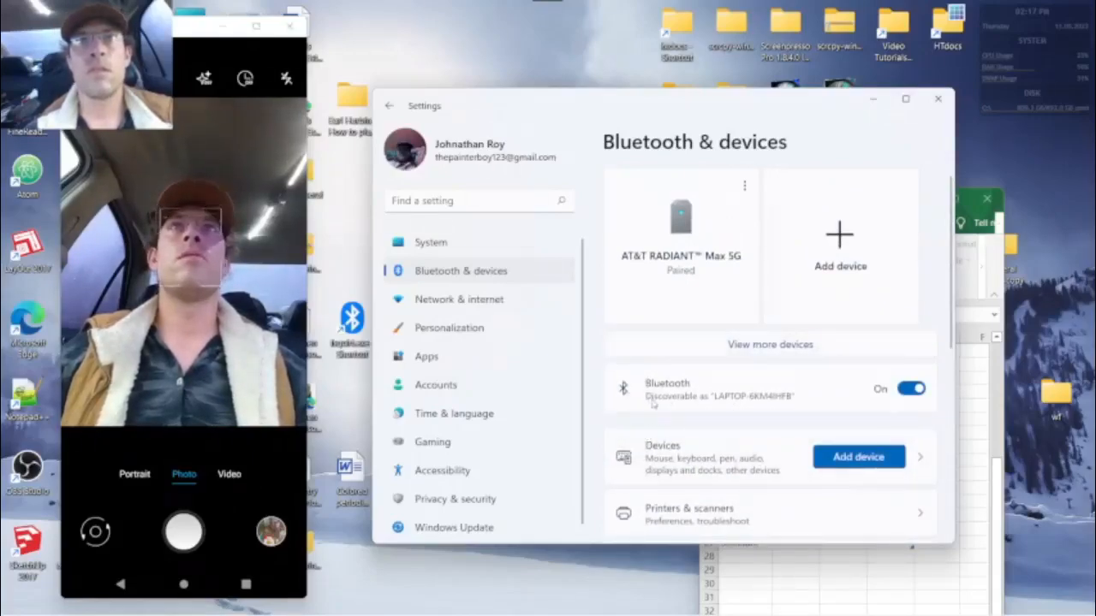
scroll(647, 428, "down", 3)
scroll(653, 404, "down", 3)
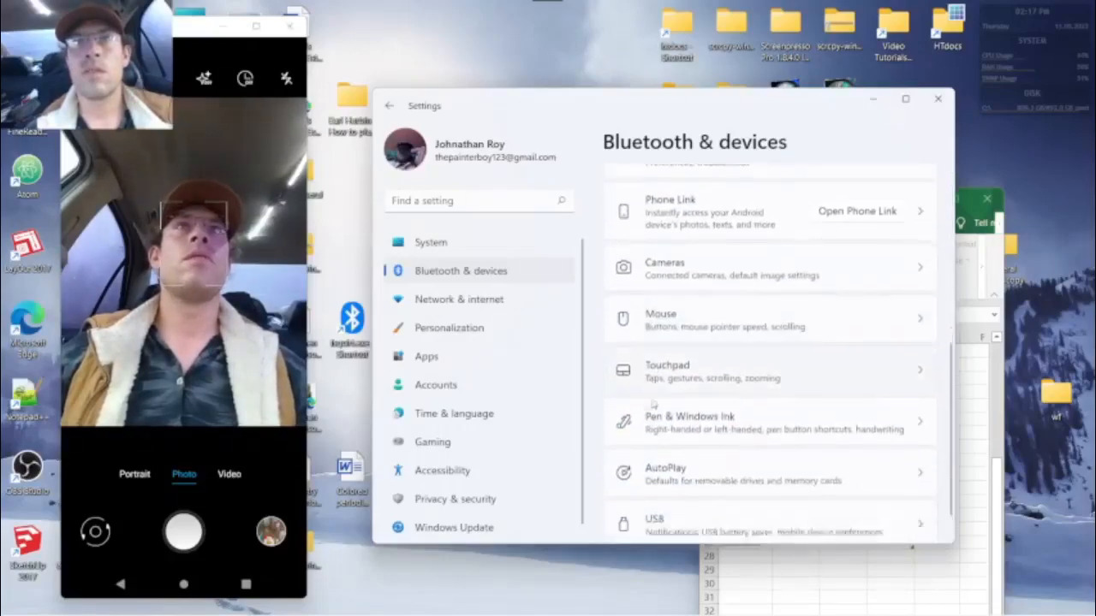
scroll(654, 404, "up", 2)
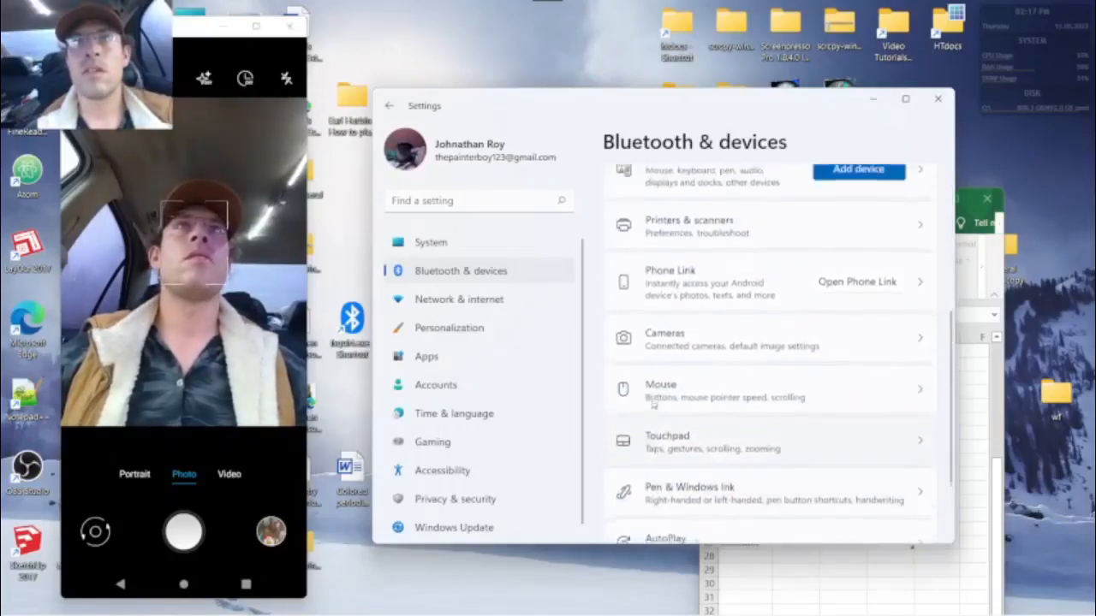
scroll(652, 405, "up", 3)
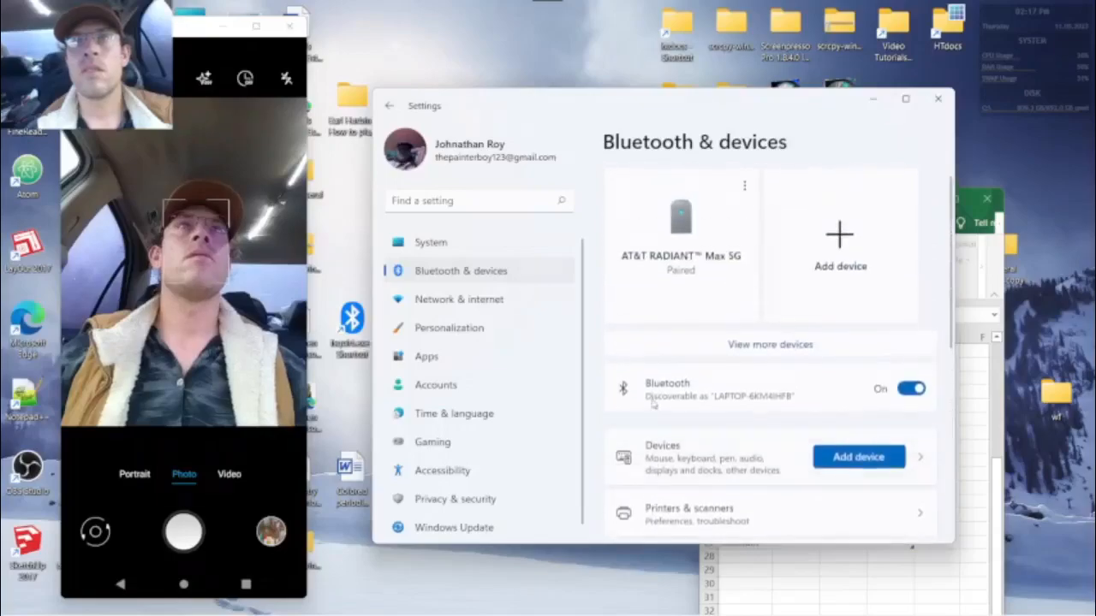
Step: From the full Bluetooth devices page, open Send or receive files via Bluetooth, then cancel the transfer wizard
left_click(770, 344)
scroll(779, 347, "down", 5)
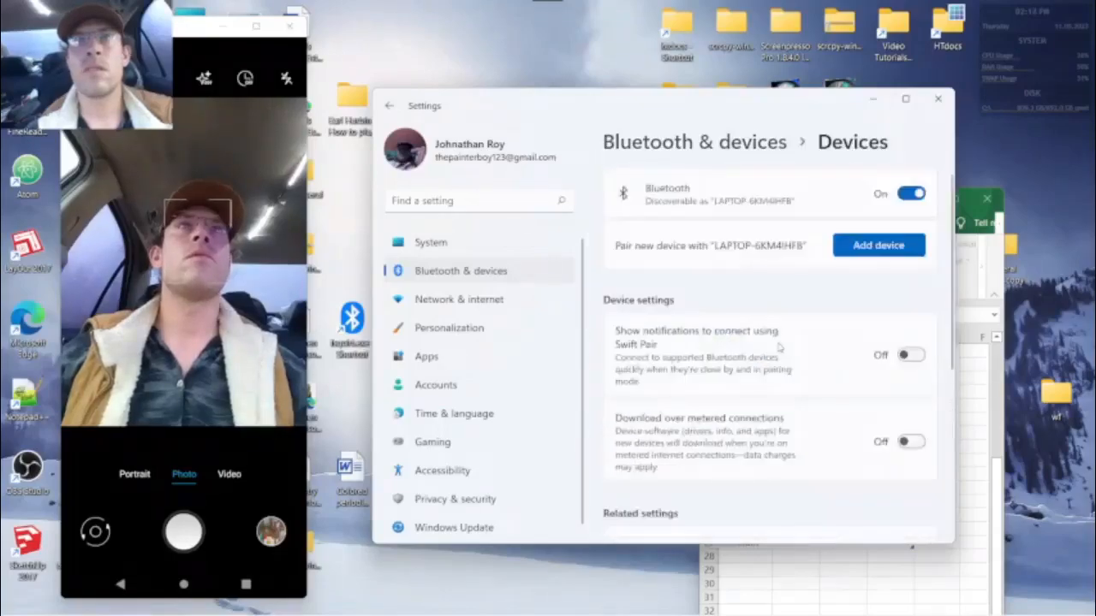
scroll(778, 347, "down", 1)
scroll(778, 347, "up", 1)
scroll(779, 347, "up", 8)
scroll(779, 347, "down", 5)
scroll(779, 347, "down", 4)
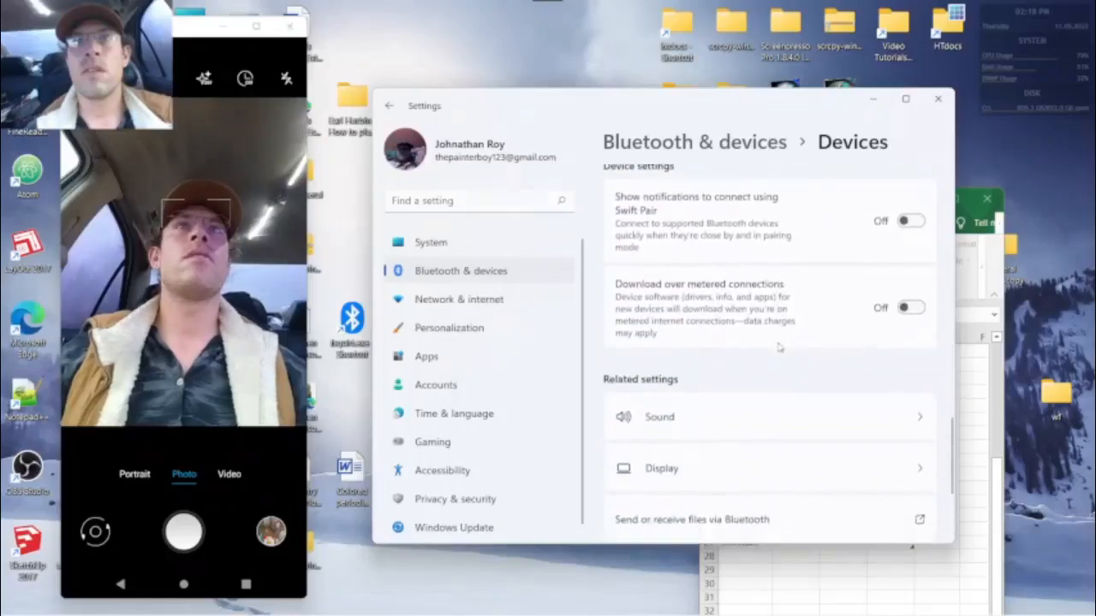
scroll(778, 347, "down", 2)
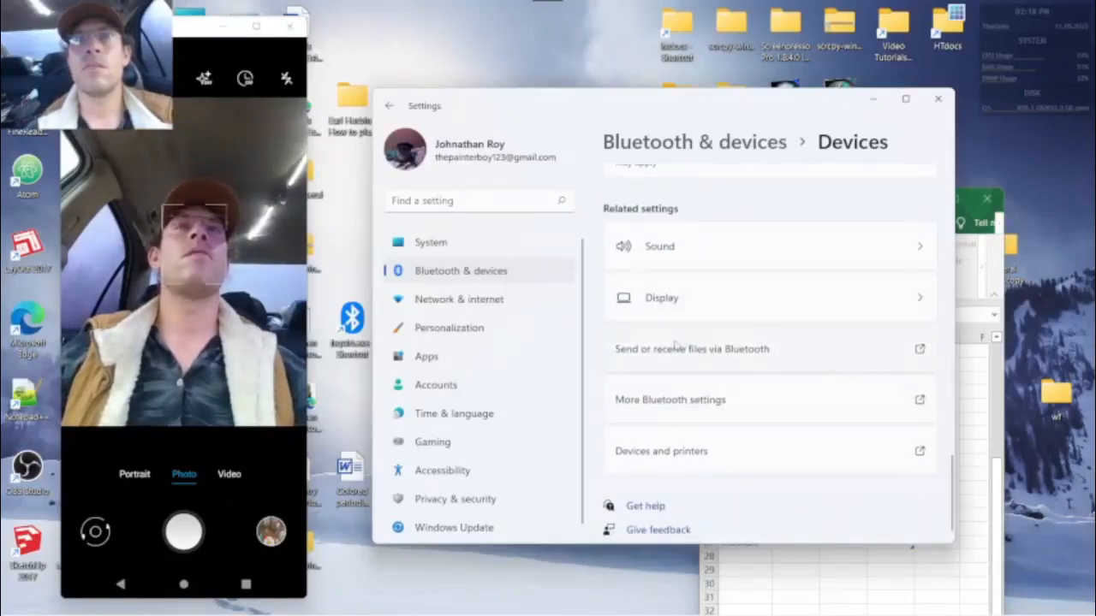
scroll(675, 346, "up", 5)
scroll(675, 344, "down", 2)
scroll(675, 346, "down", 1)
scroll(675, 346, "up", 10)
scroll(675, 346, "down", 5)
scroll(674, 344, "down", 6)
scroll(675, 344, "down", 5)
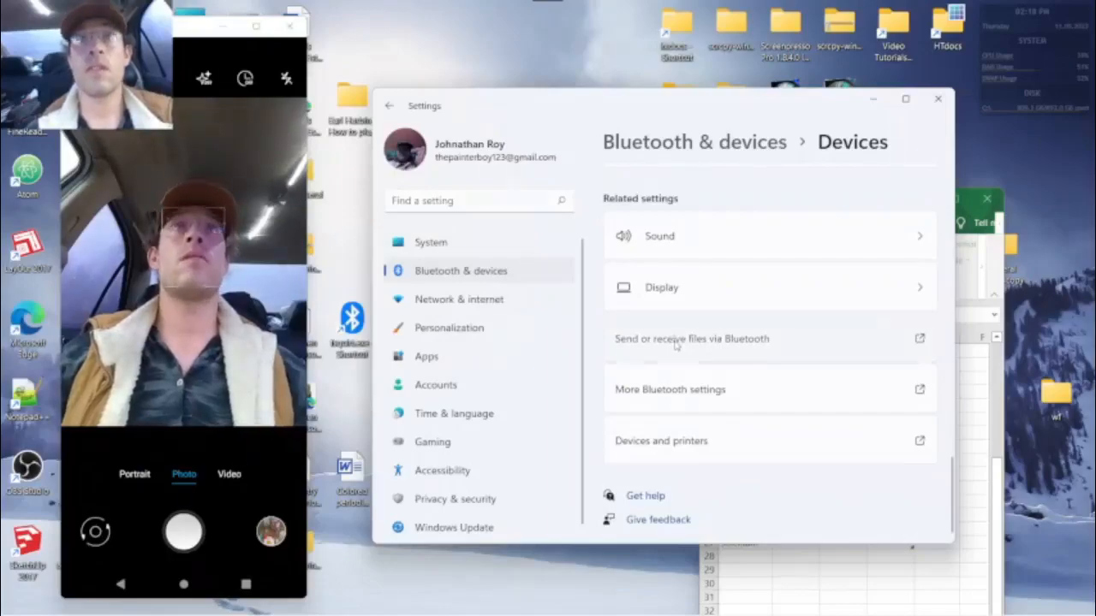
left_click(674, 343)
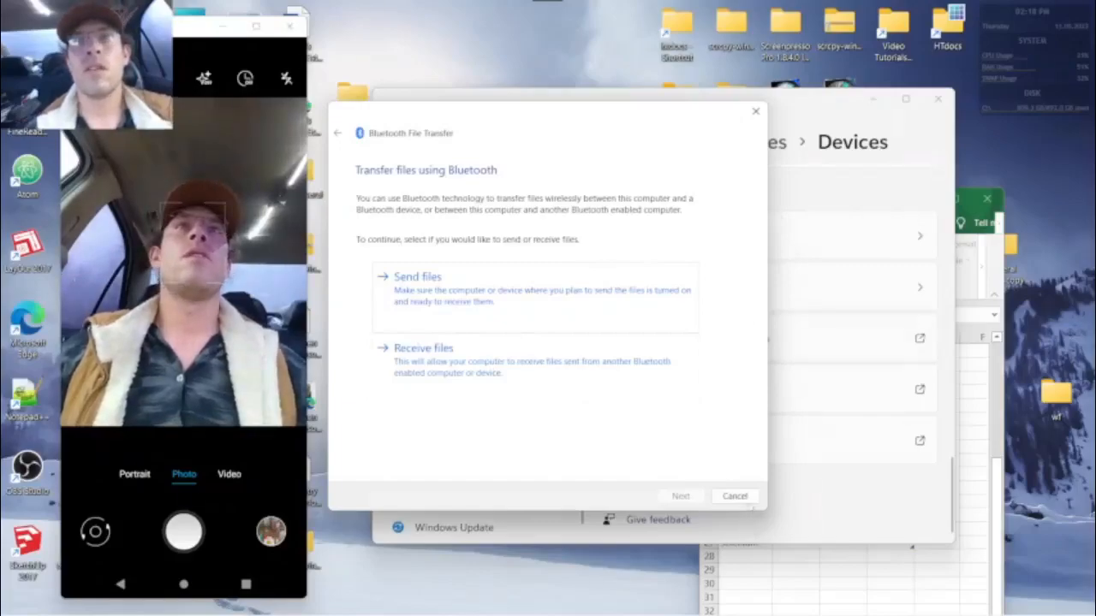
left_click(733, 496)
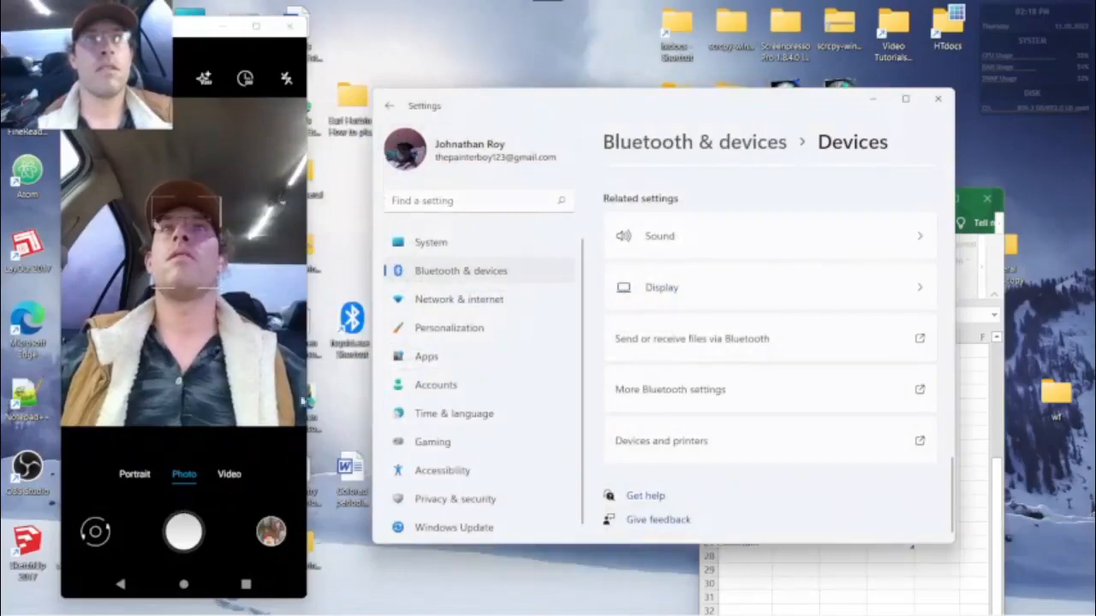
Step: Open the Bluetooth file transfer wizard from its desktop shortcut and cancel it
double_click(342, 330)
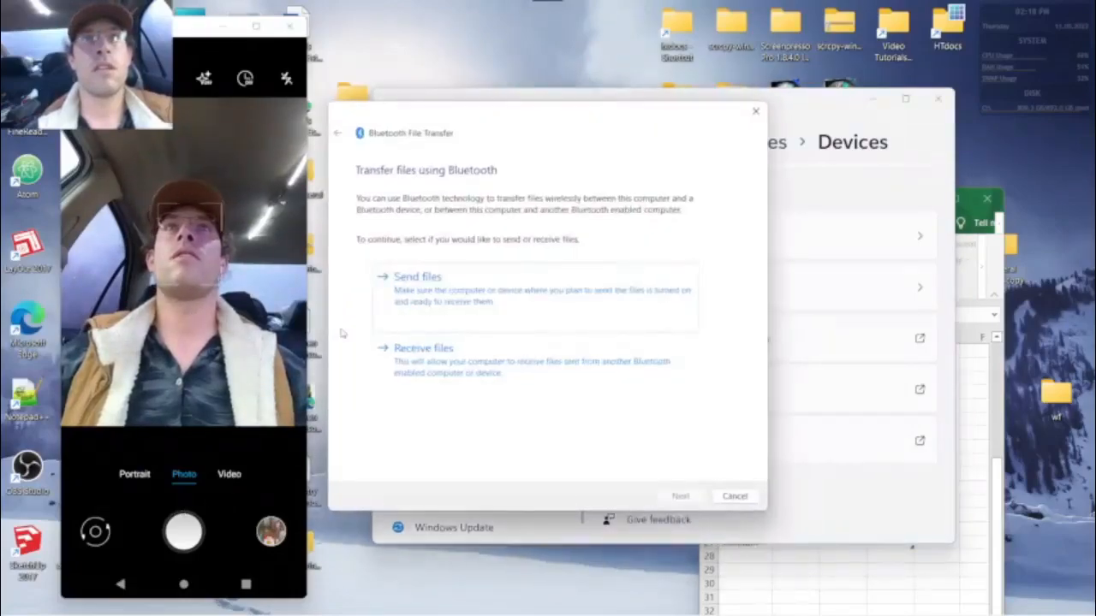
left_click(734, 497)
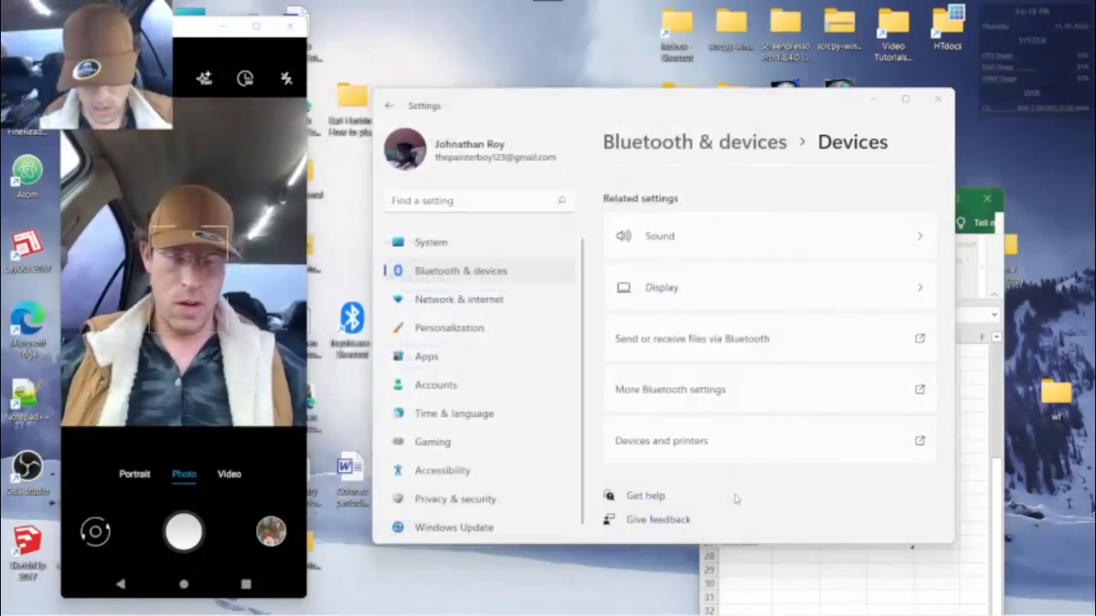
Step: Launch the Bluetooth file transfer wizard with the Run command fsquirt, then cancel it
key("super+r")
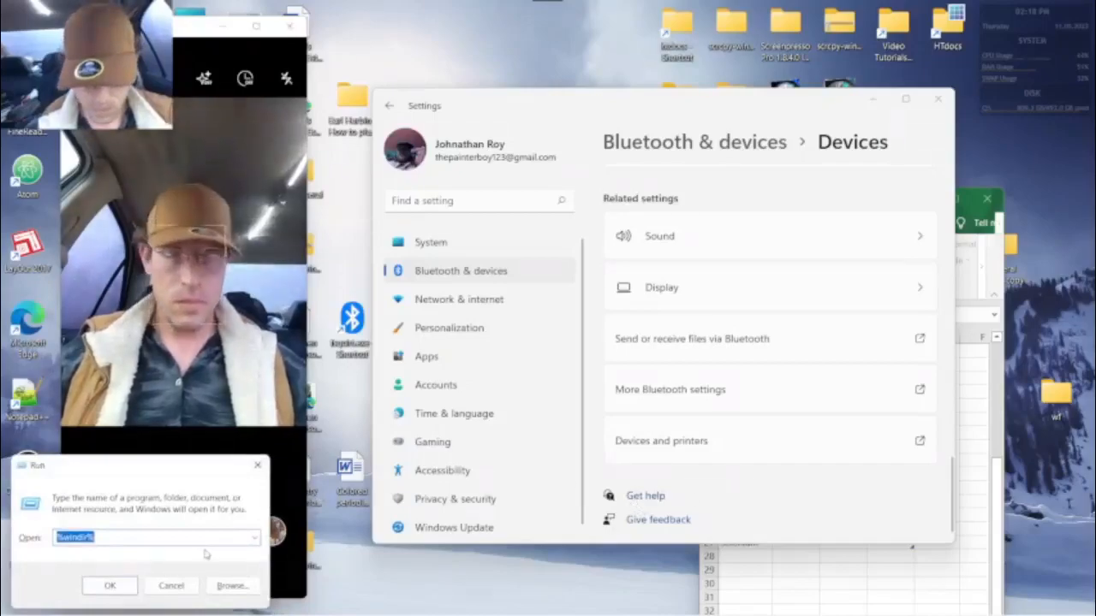
key("BackSpace")
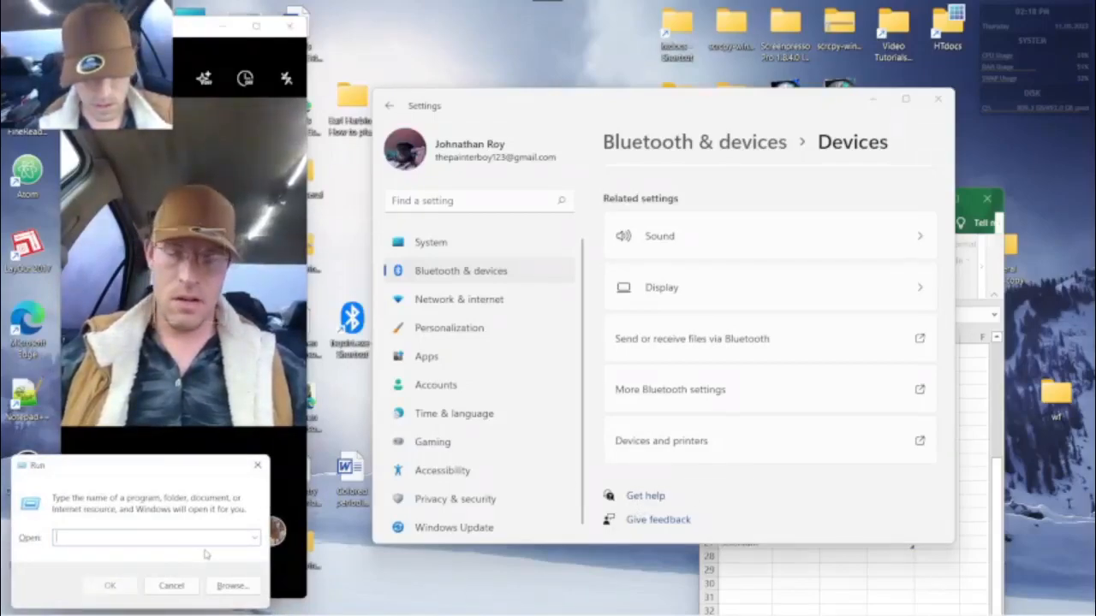
type("fsquir")
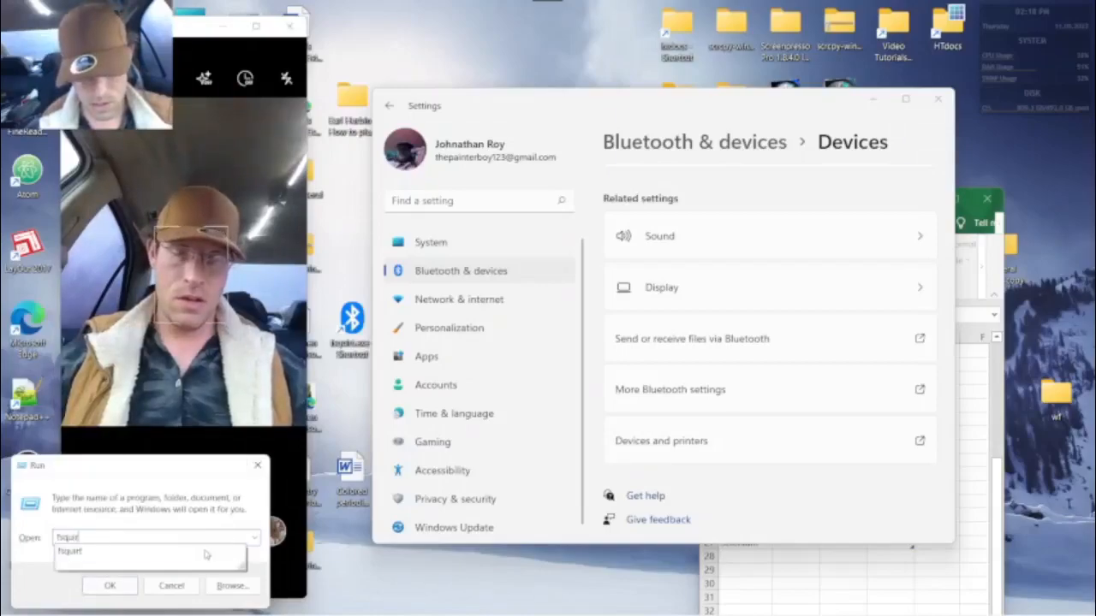
left_click(205, 555)
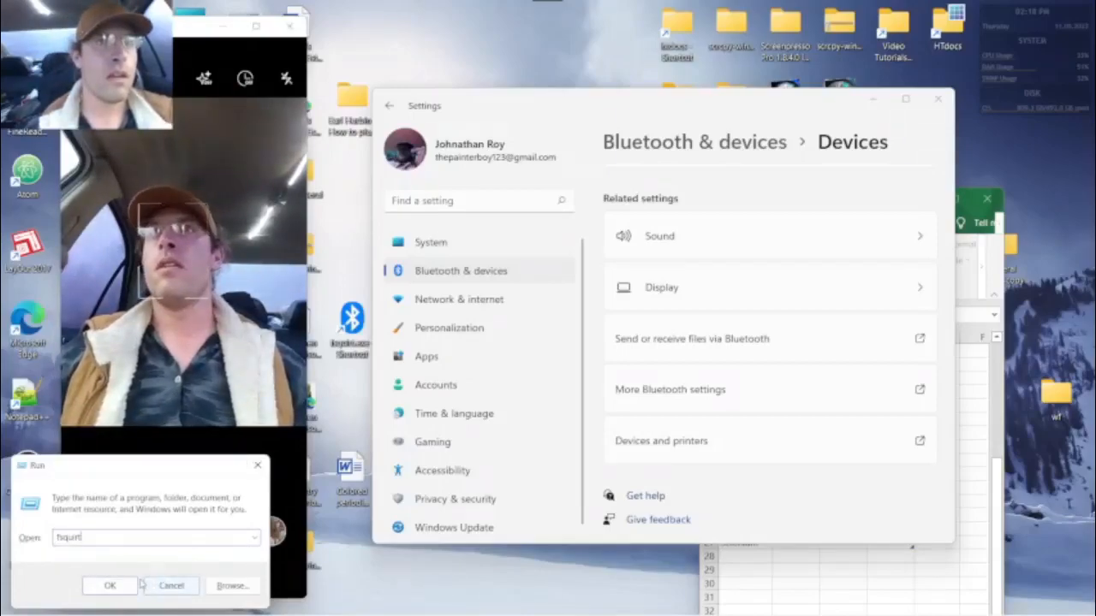
left_click(127, 588)
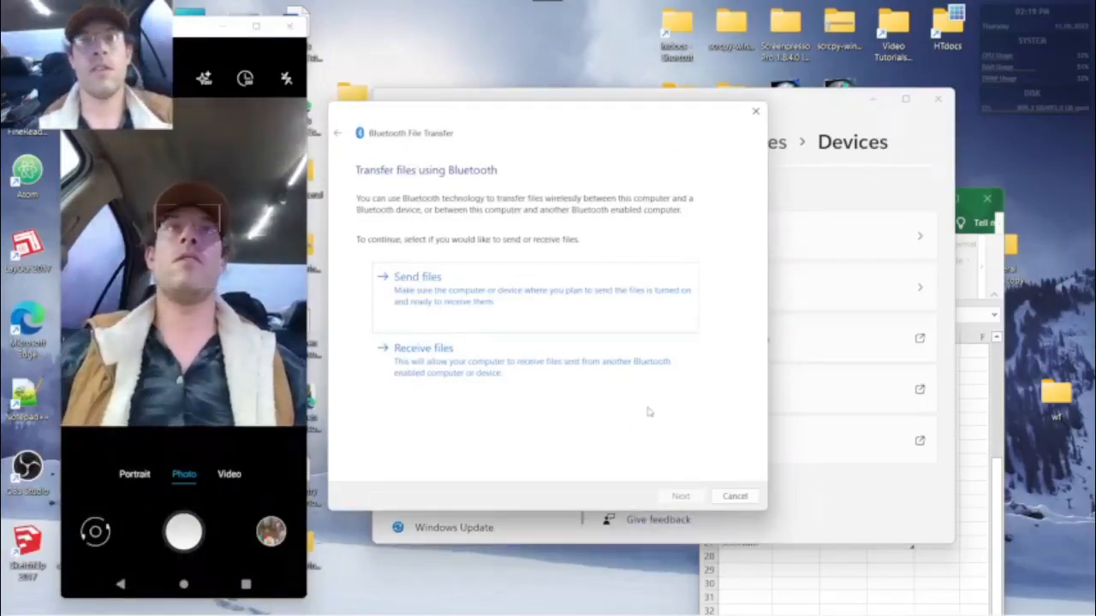
left_click(734, 496)
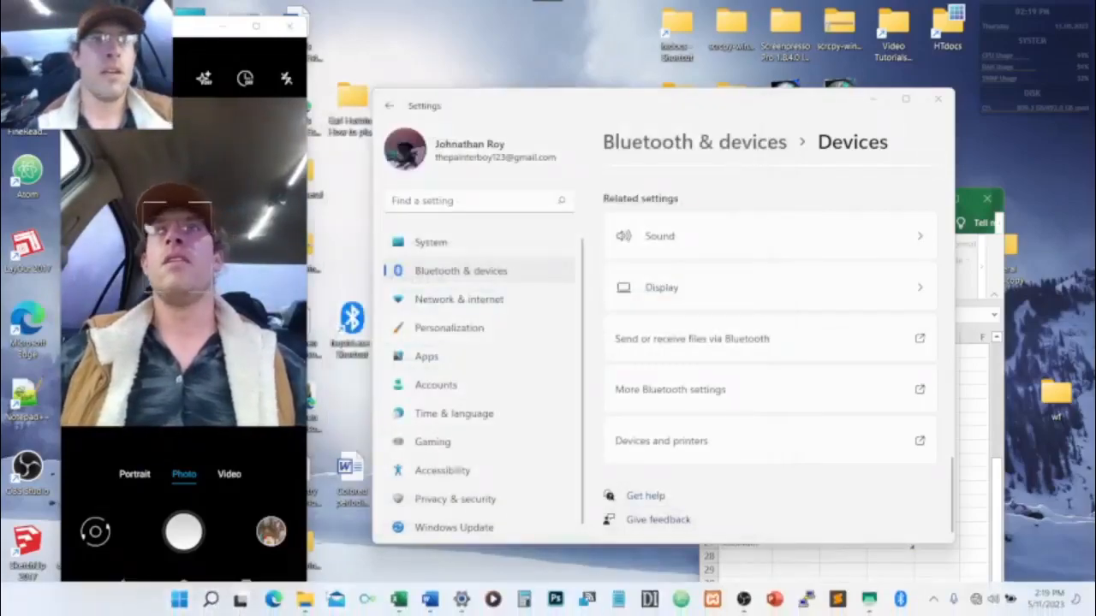
Step: In File Explorer, open the AT&T RADIANT Max 5G phone and then This PC, and close the window
left_click(305, 599)
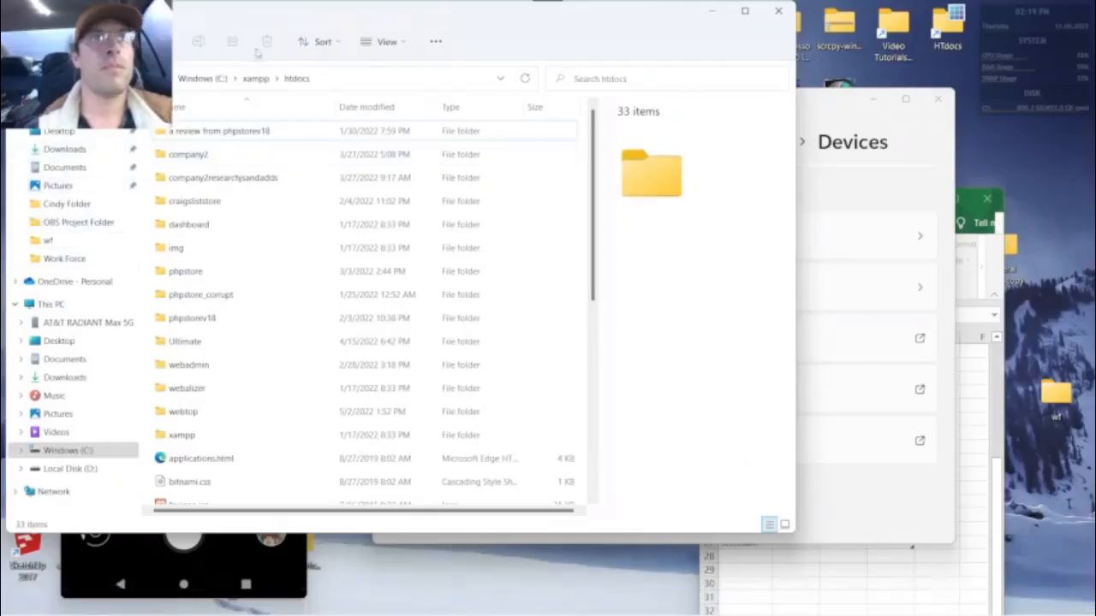
left_click(36, 322)
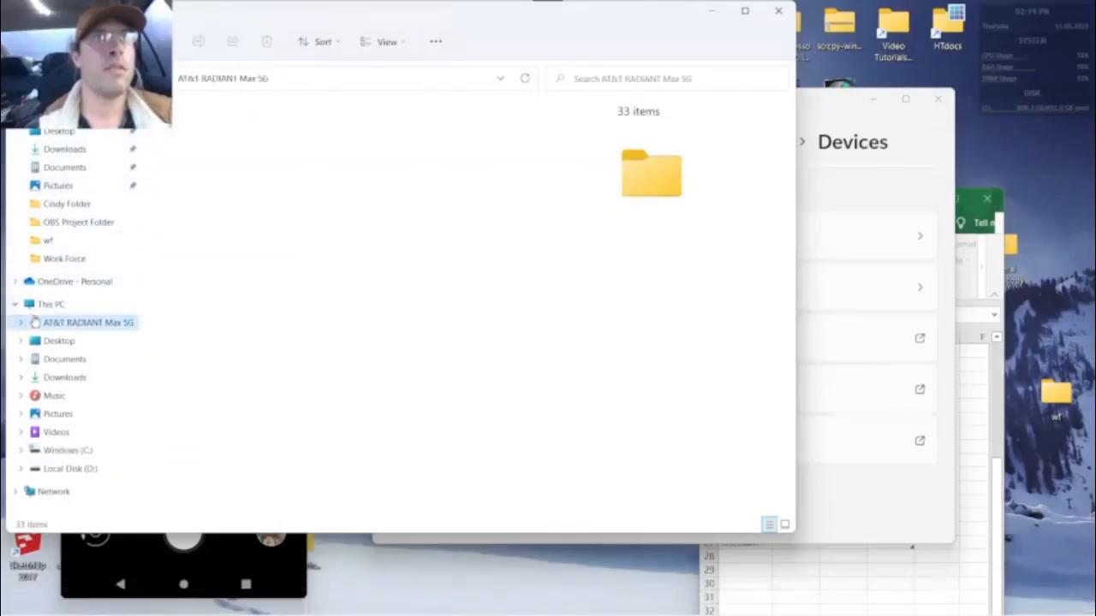
left_click(36, 306)
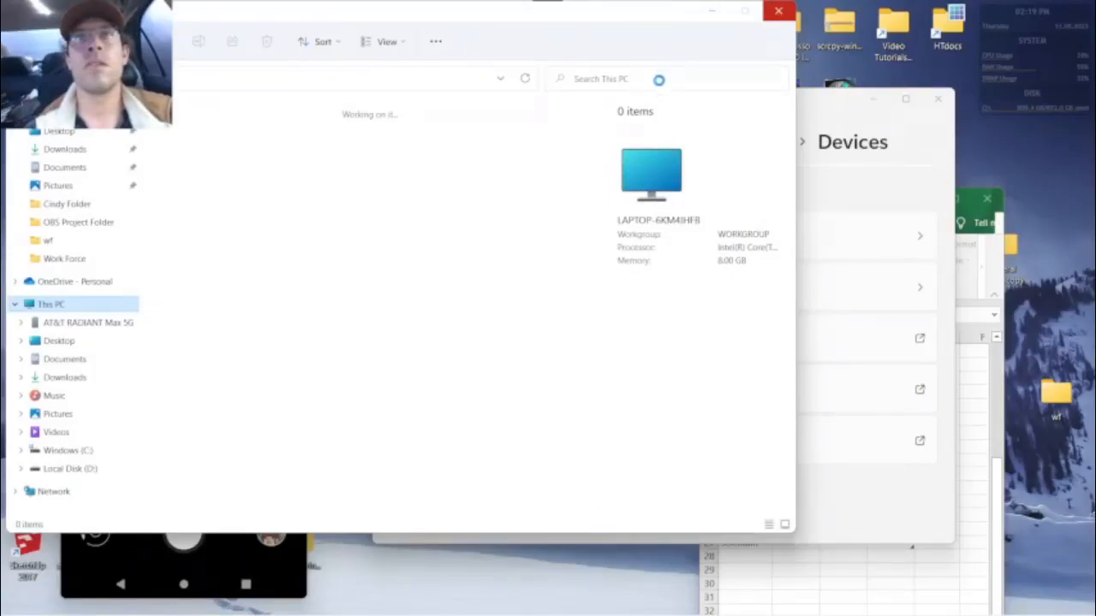
left_click(779, 12)
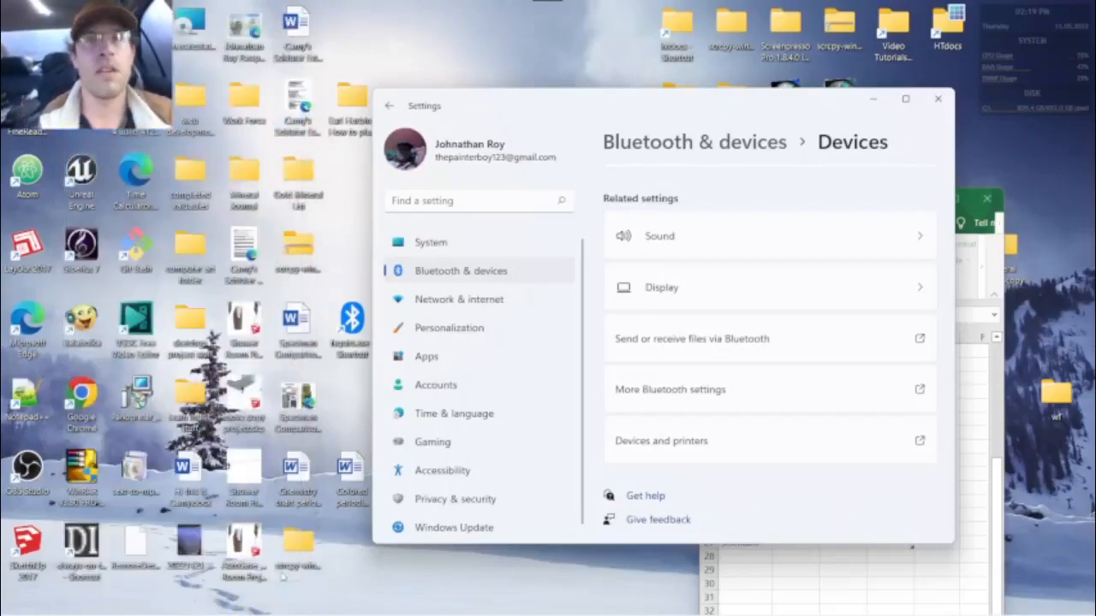
Step: Open a new File Explorer window at This PC and search it for fsquirt
mouse_move(266, 603)
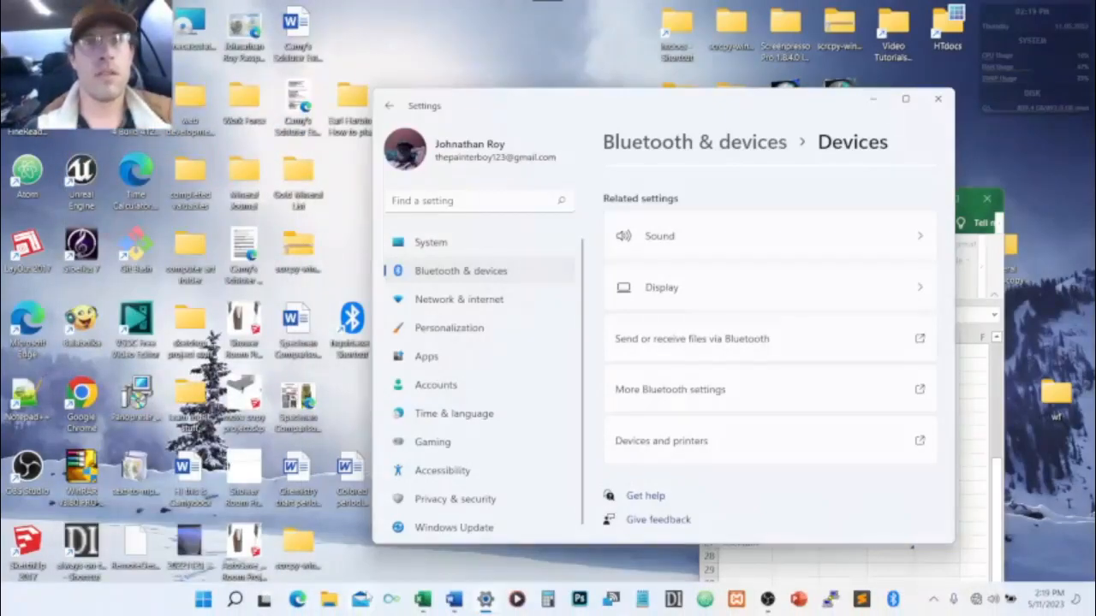
left_click(330, 601)
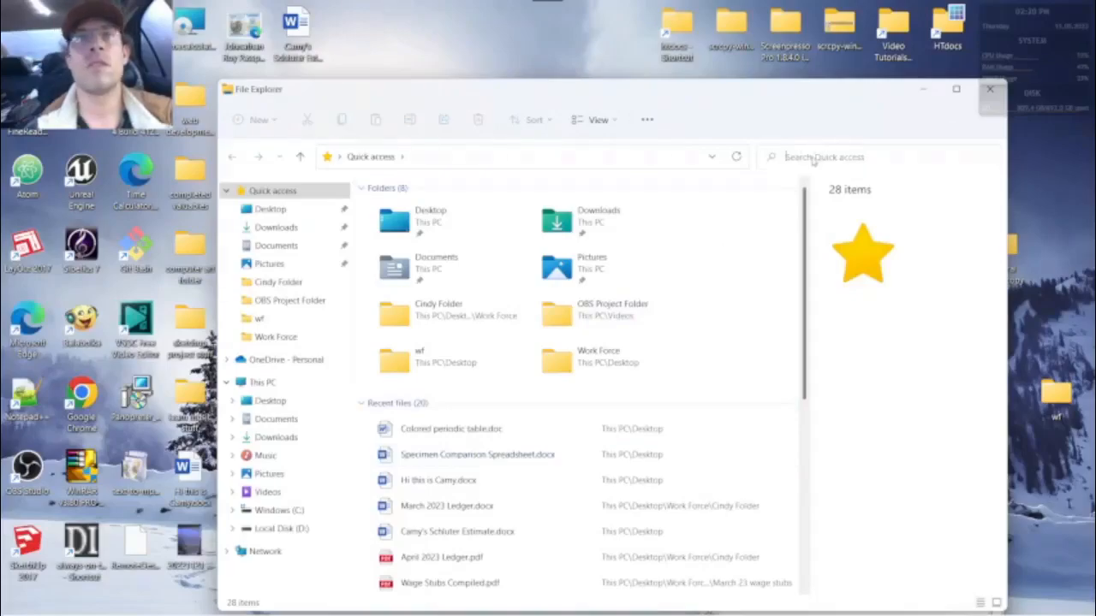
left_click(312, 383)
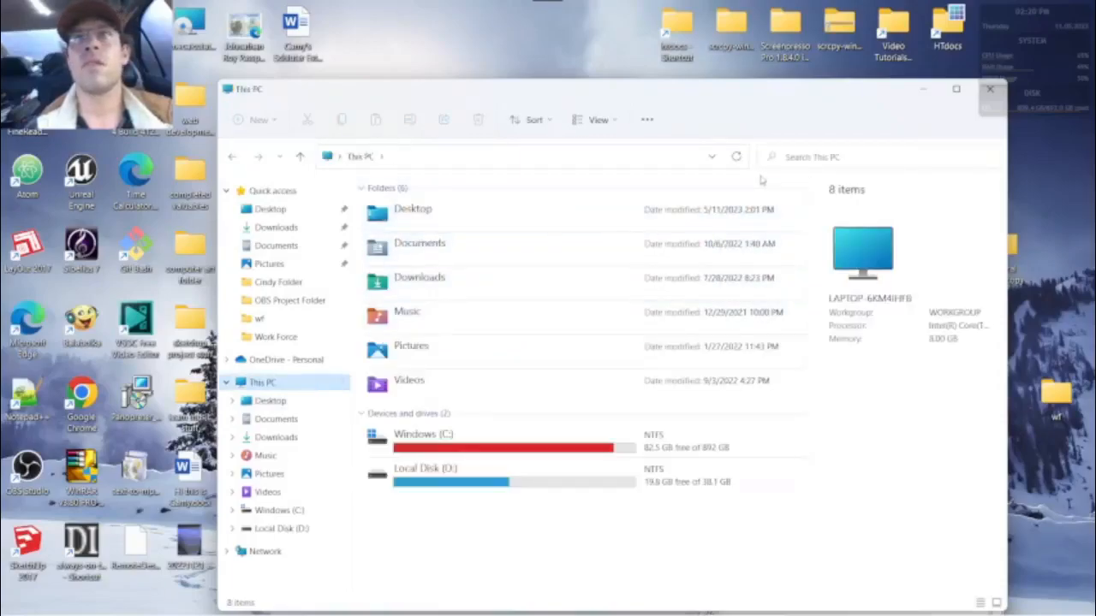
left_click(808, 150)
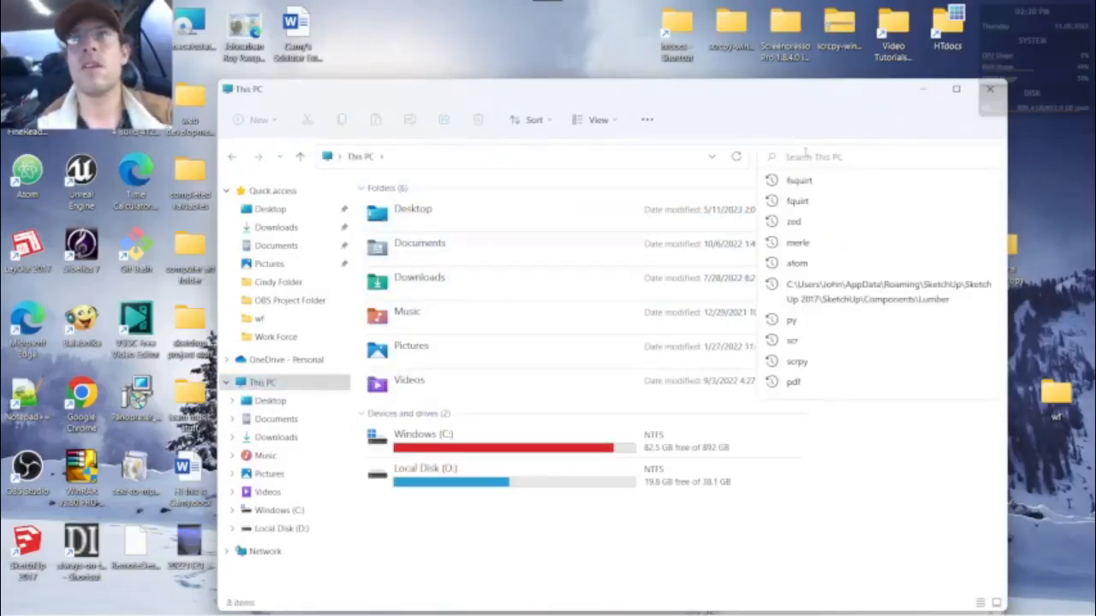
type("fsqui")
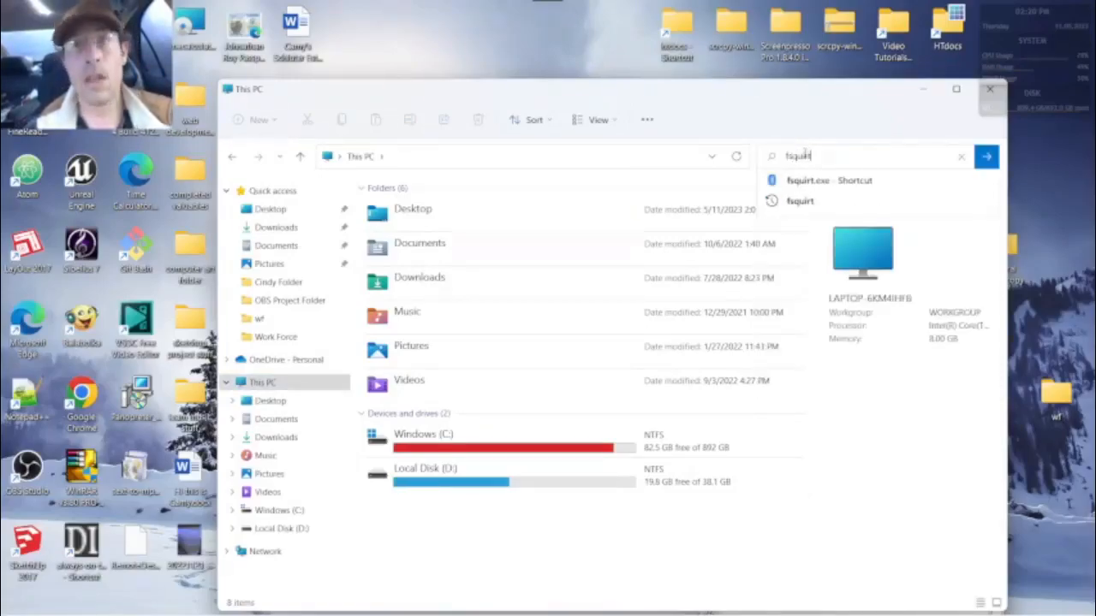
type("rt")
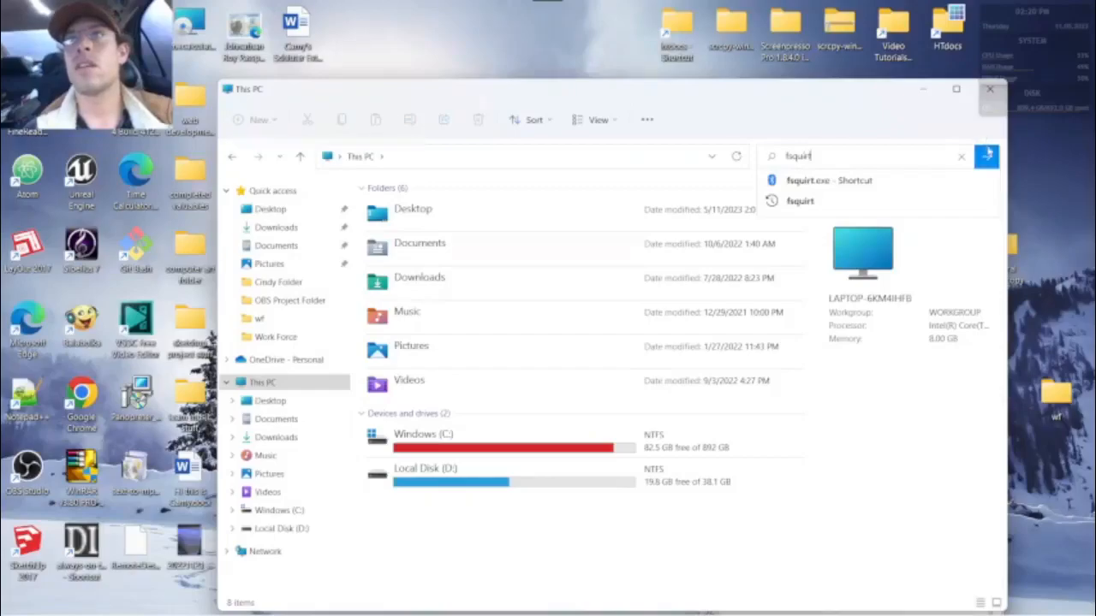
left_click(986, 156)
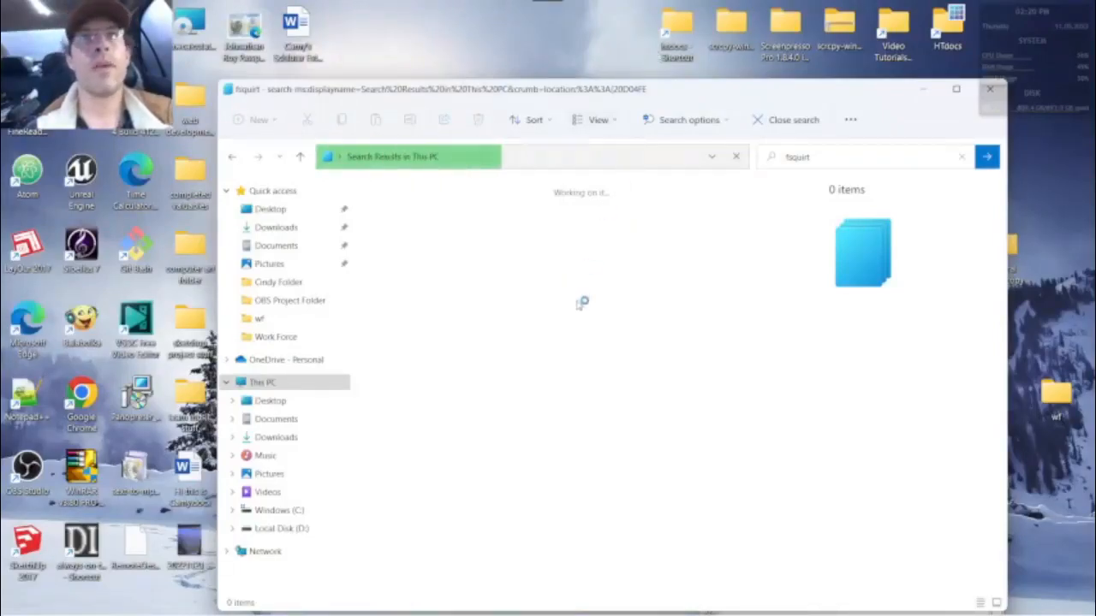
mouse_move(667, 599)
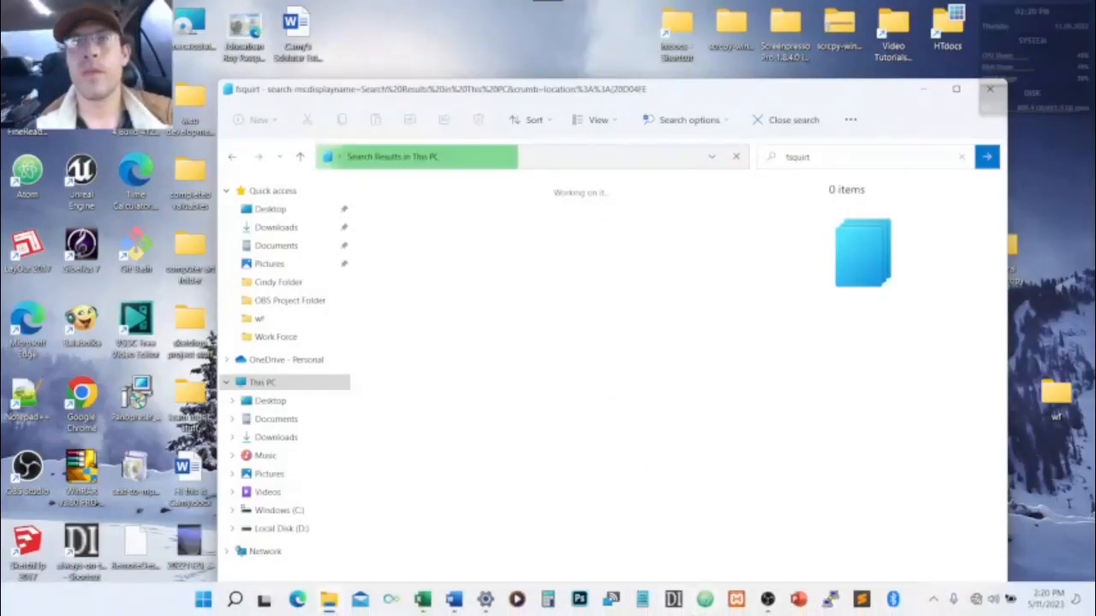
left_click(767, 599)
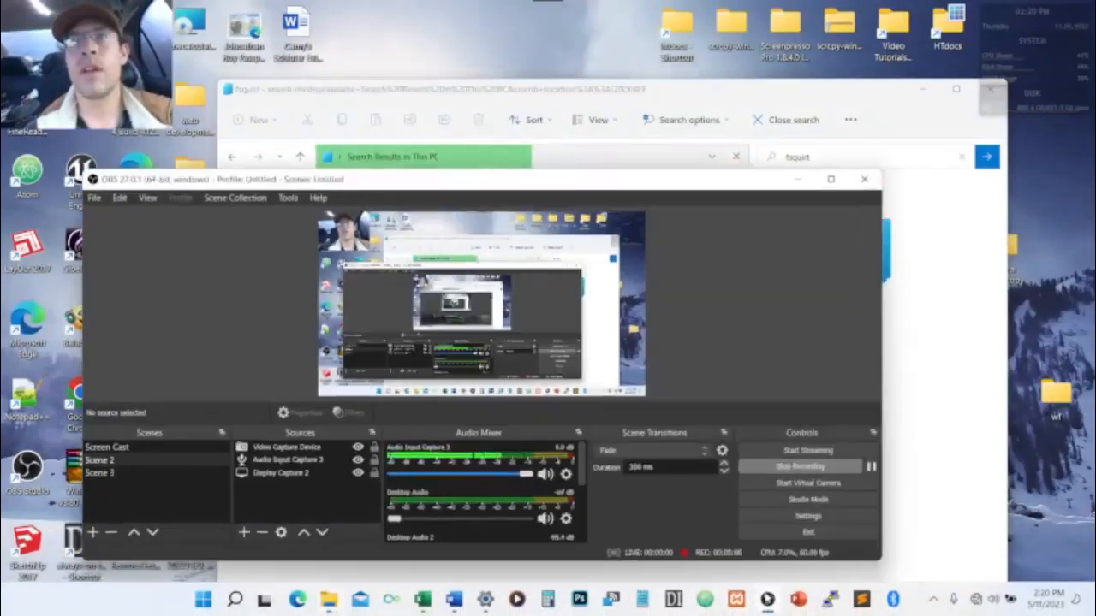
left_click(797, 180)
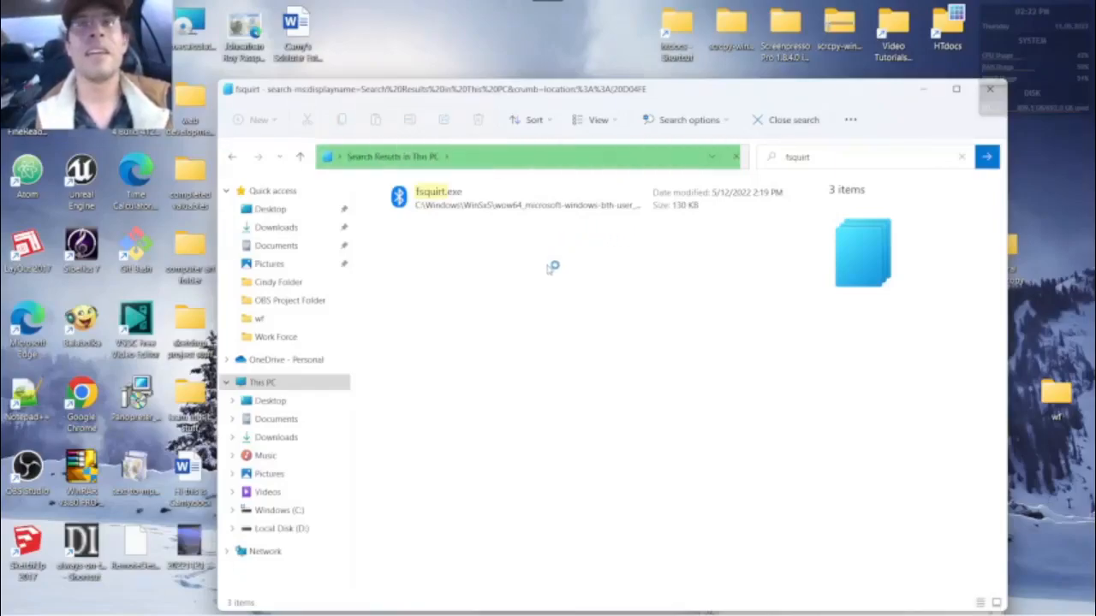
left_click(429, 207)
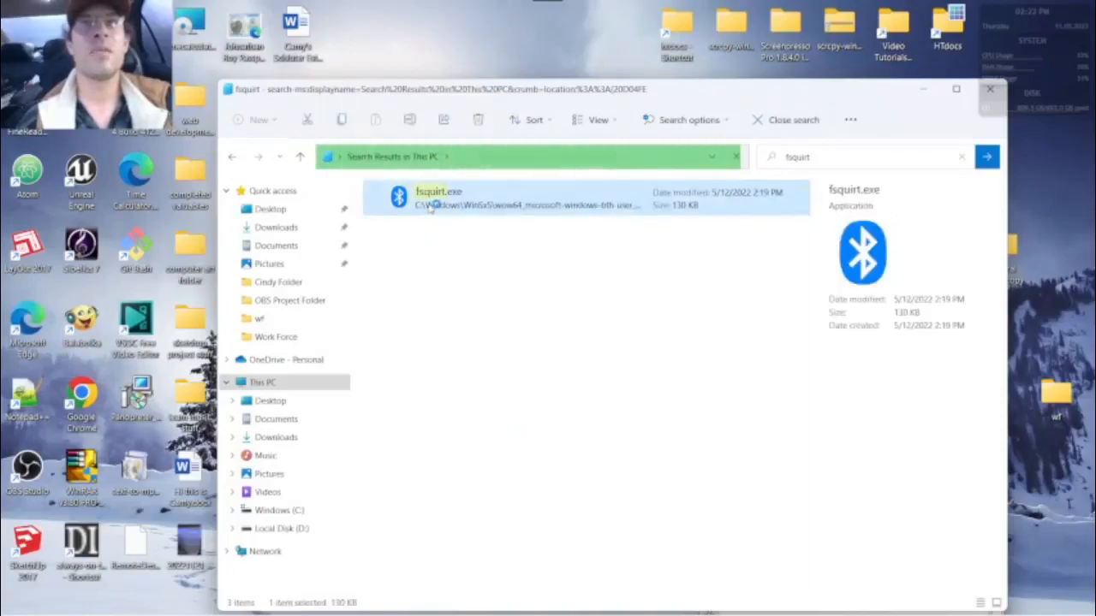
right_click(431, 207)
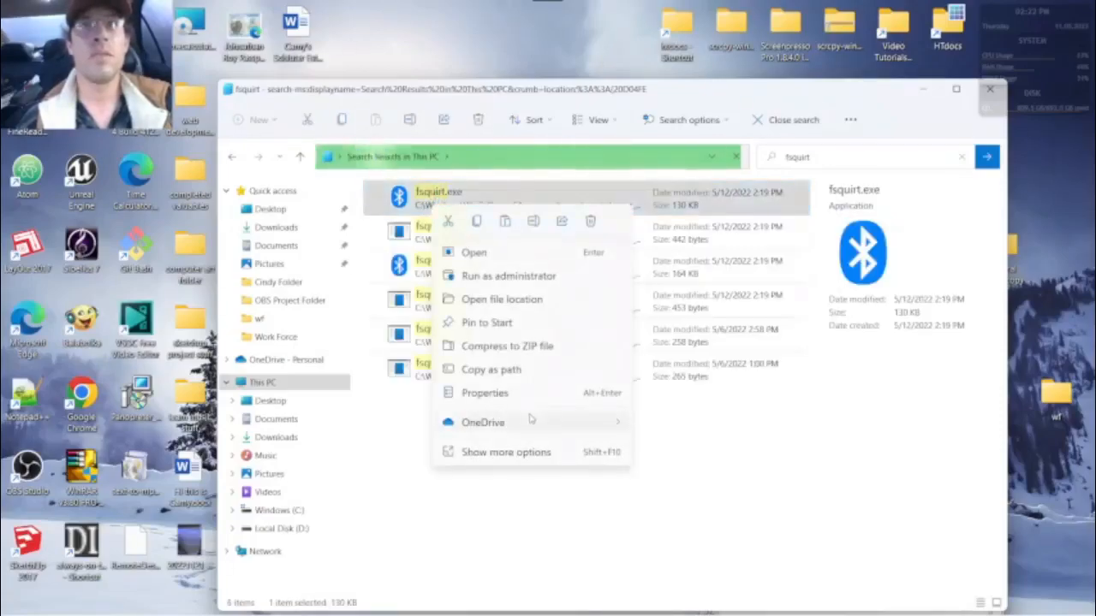
left_click(535, 523)
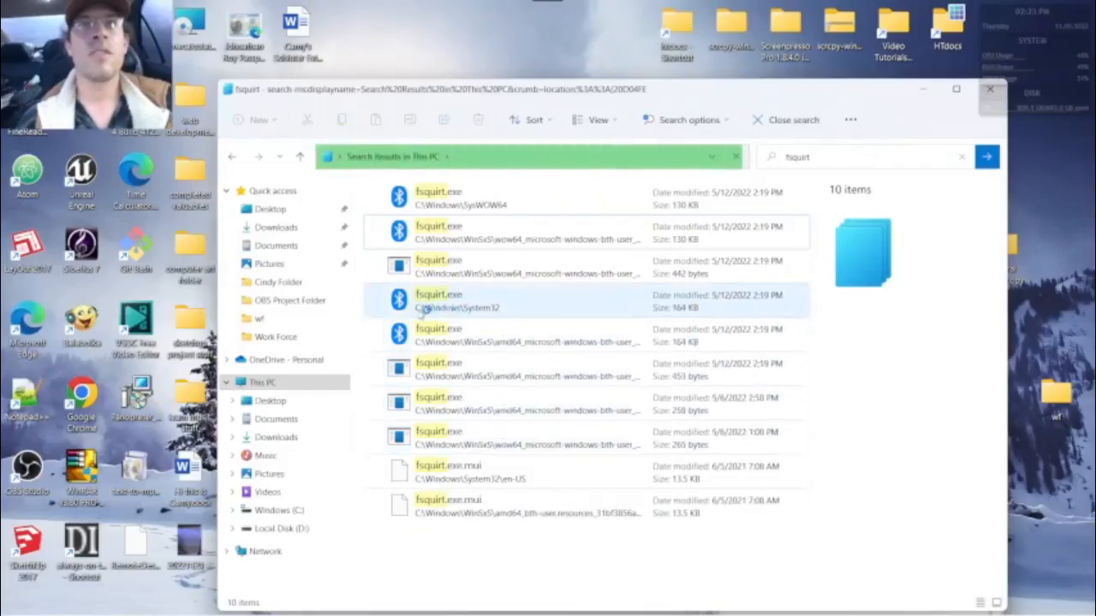
right_click(520, 315)
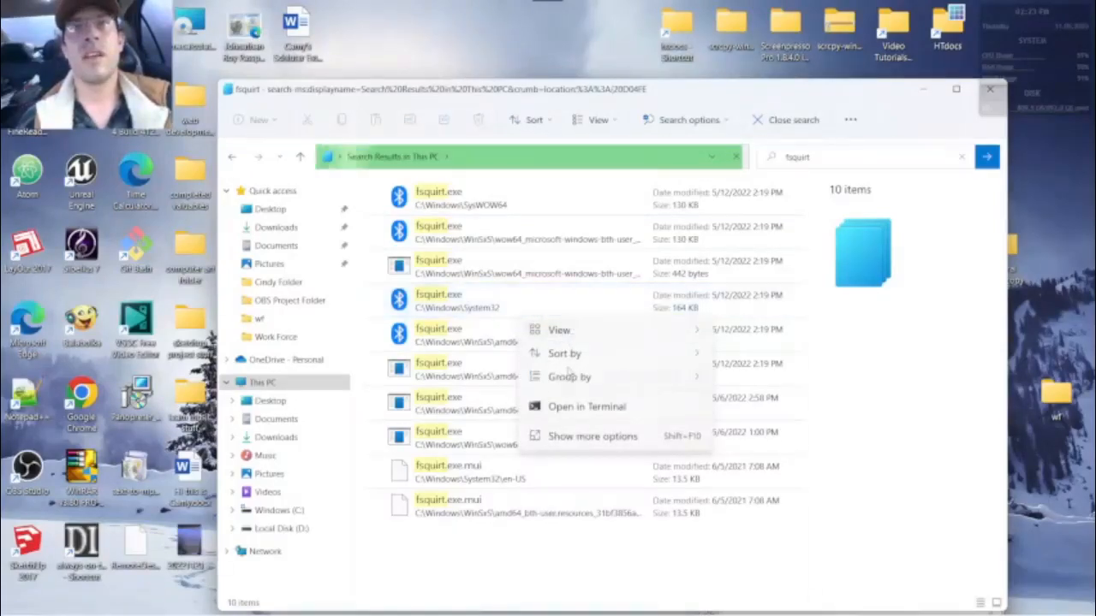
right_click(558, 443)
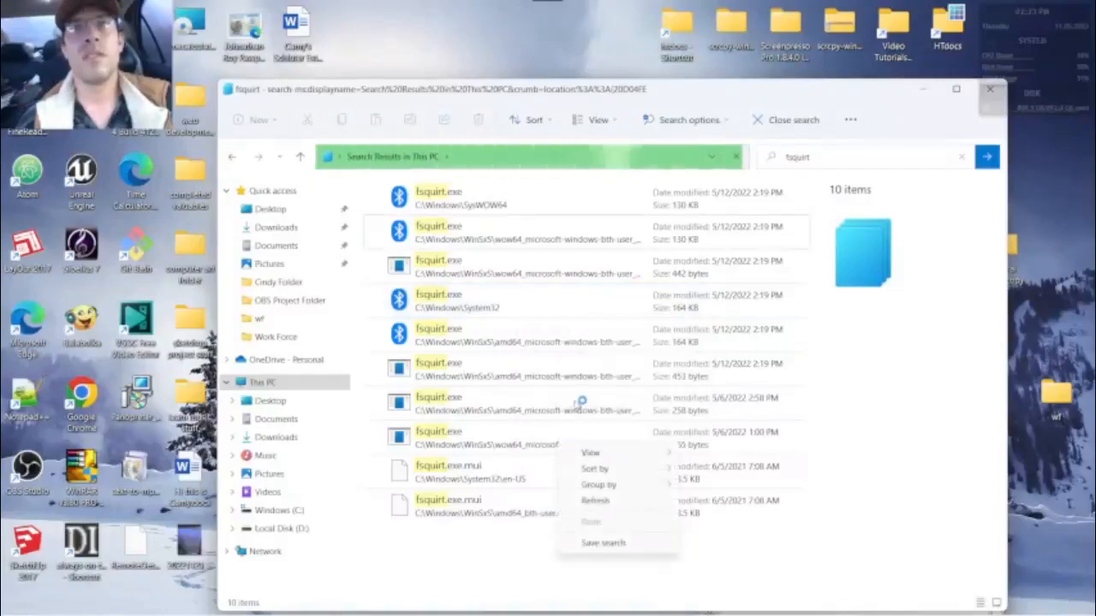
right_click(512, 330)
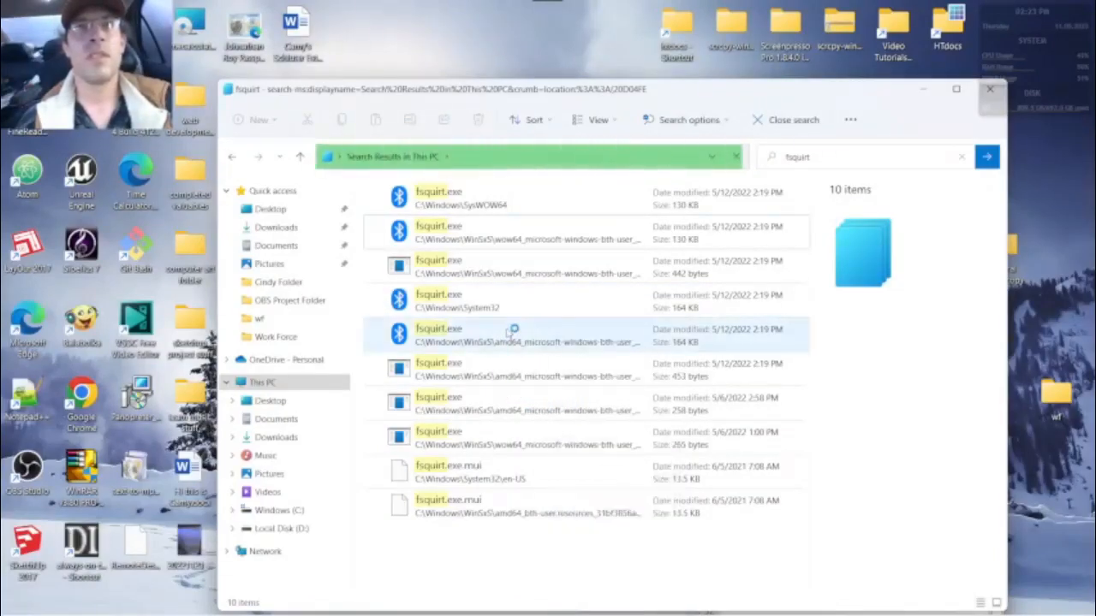
left_click(511, 327)
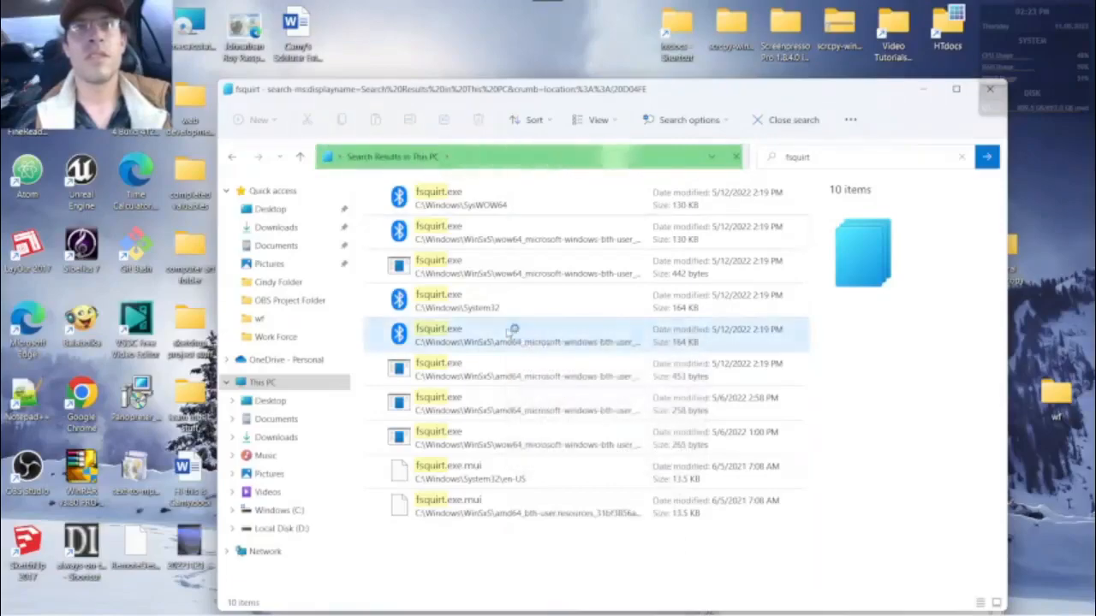
right_click(588, 296)
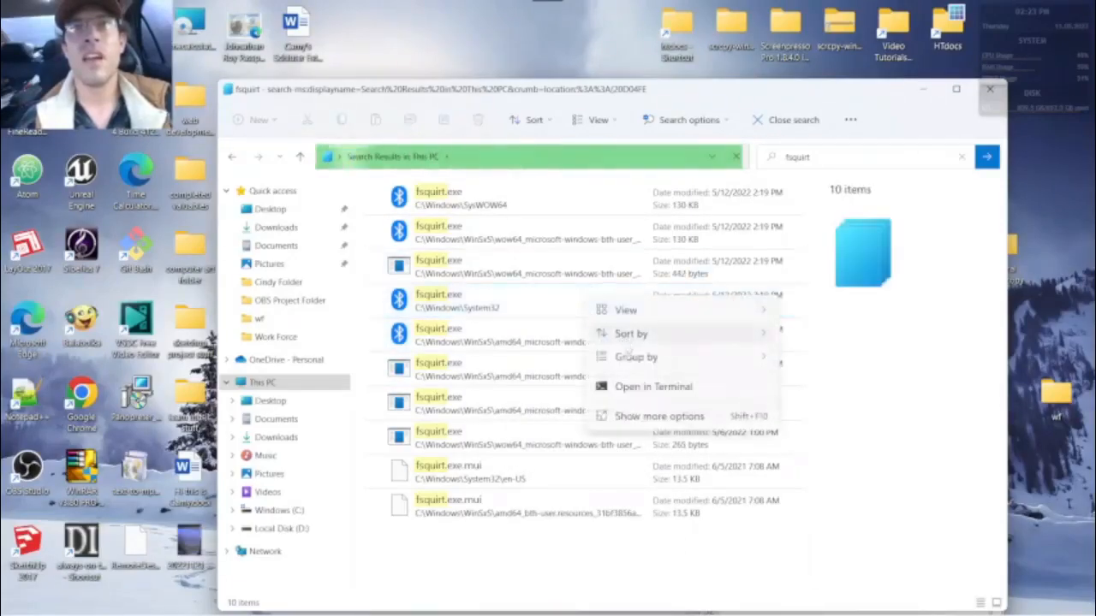
left_click(651, 416)
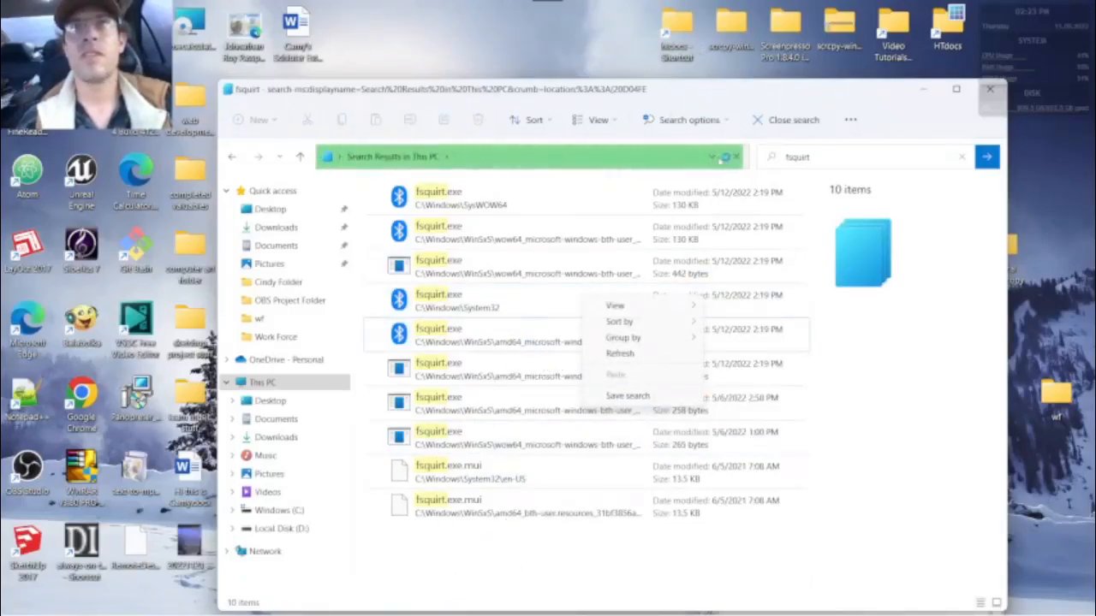
Step: Stop the search, create a desktop shortcut to the fsquirt.exe located in C:\Windows\System32, and close the search window
left_click(742, 155)
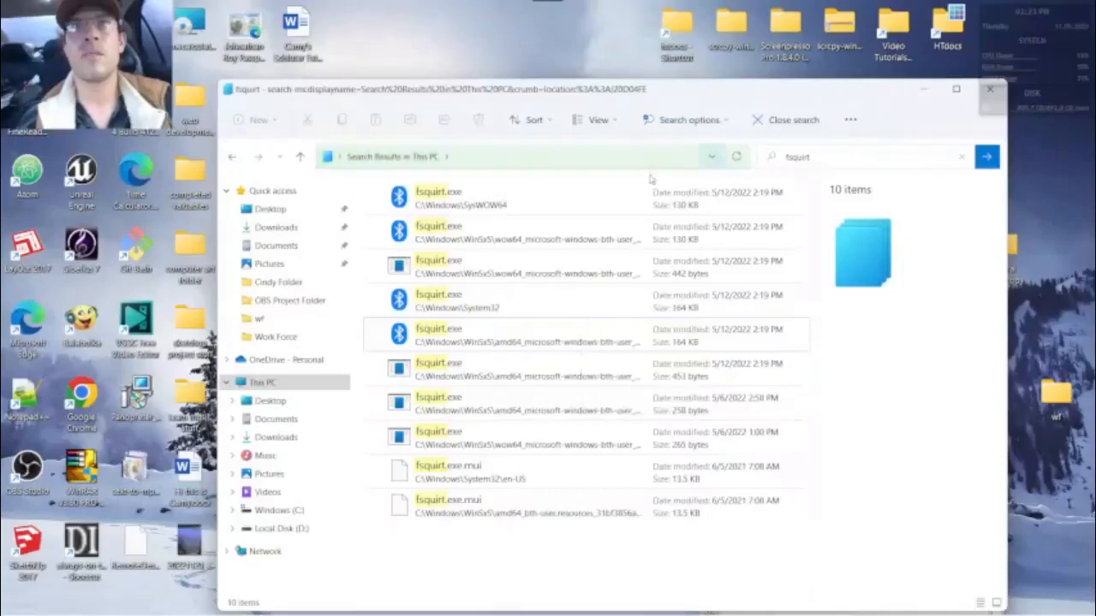
left_click(437, 304)
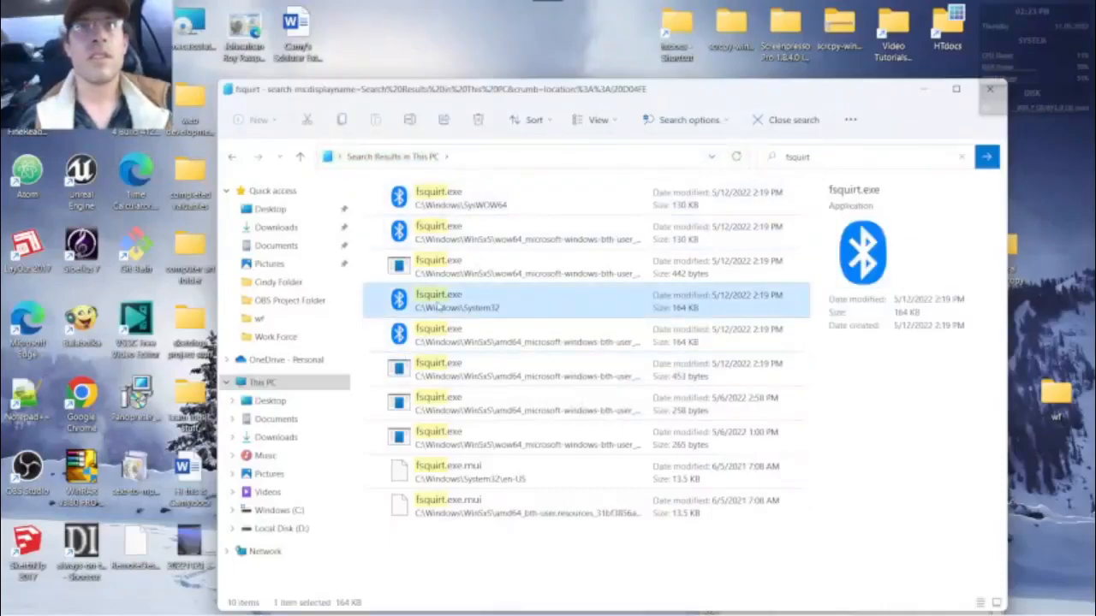
right_click(438, 305)
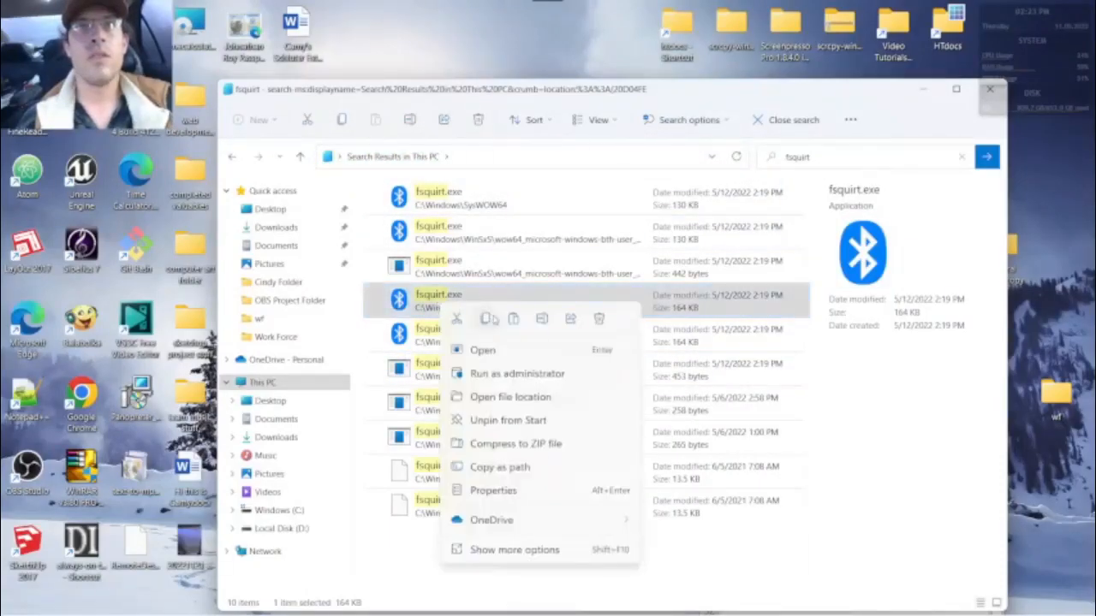
left_click(517, 550)
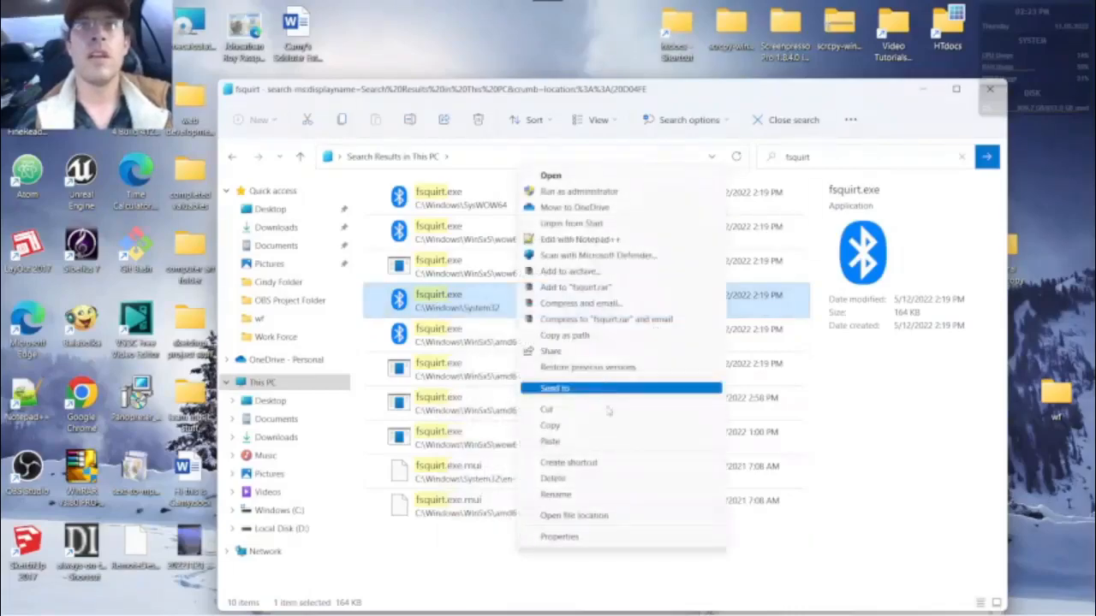
left_click(590, 467)
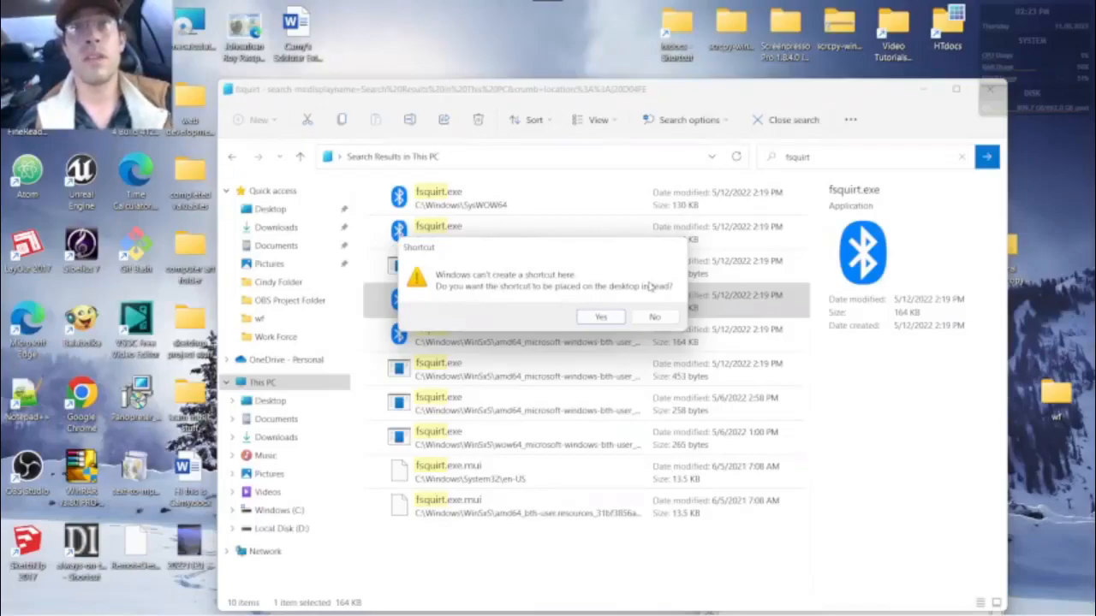
left_click(607, 320)
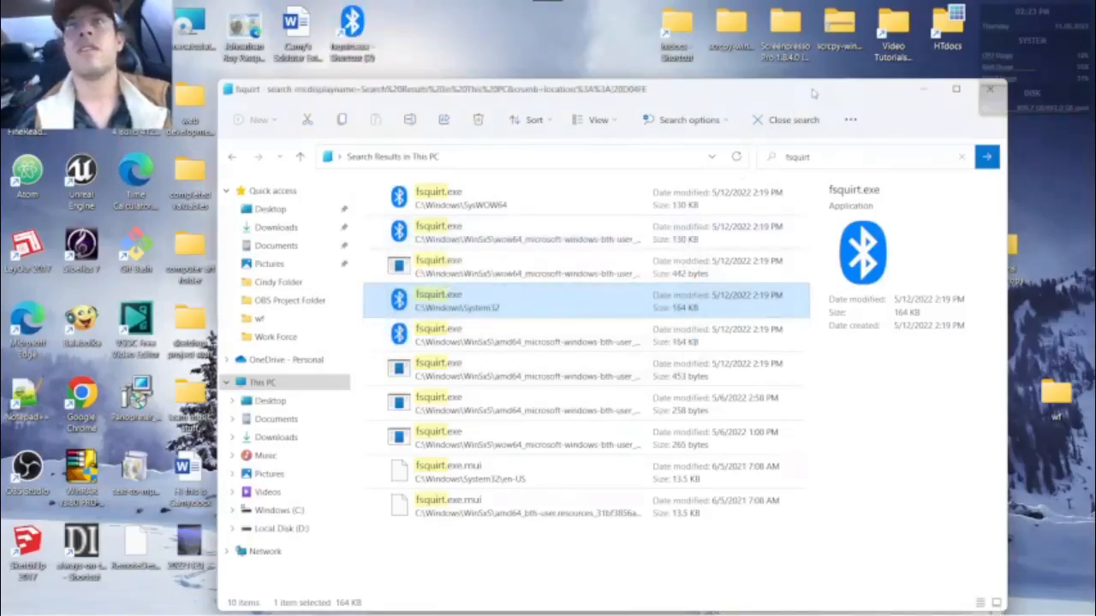
left_click(990, 88)
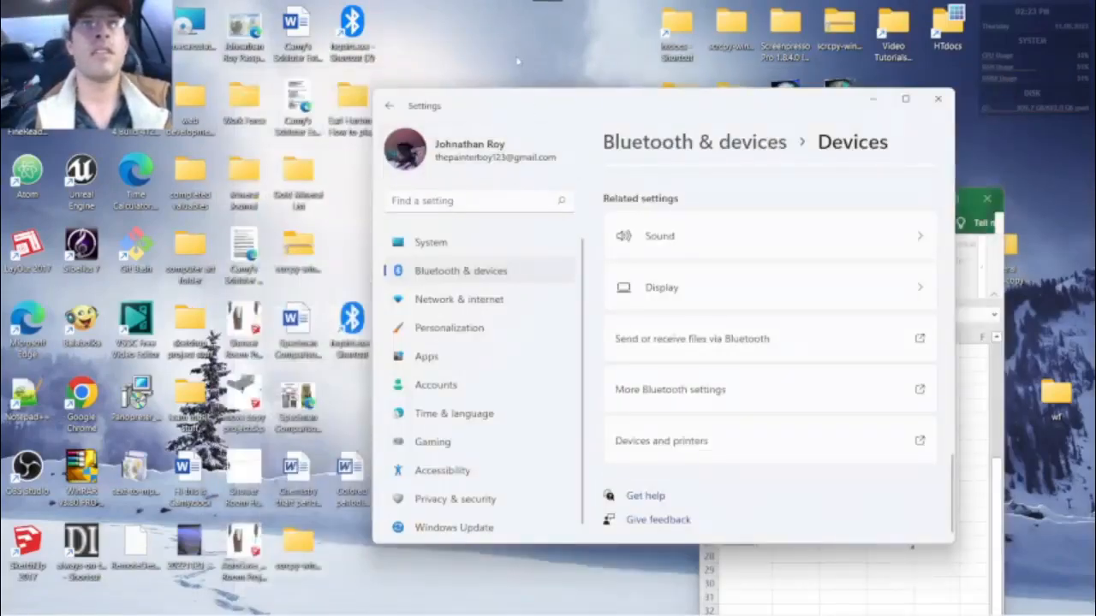
Step: Move the new fsquirt.exe shortcut to an empty area of the desktop and close Settings
left_click_drag(353, 27, 496, 55)
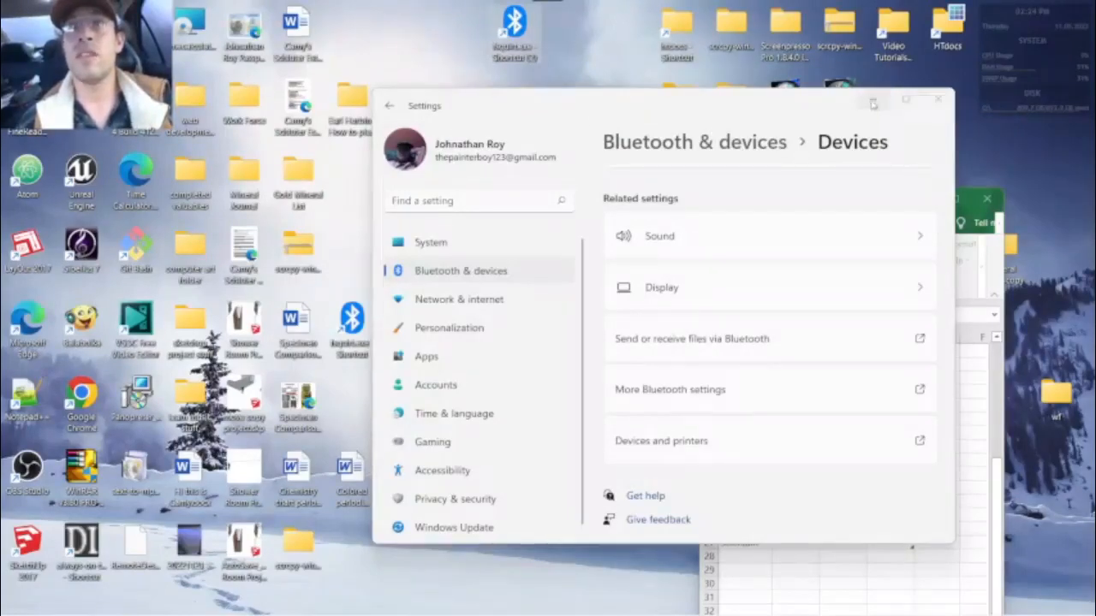
left_click(938, 100)
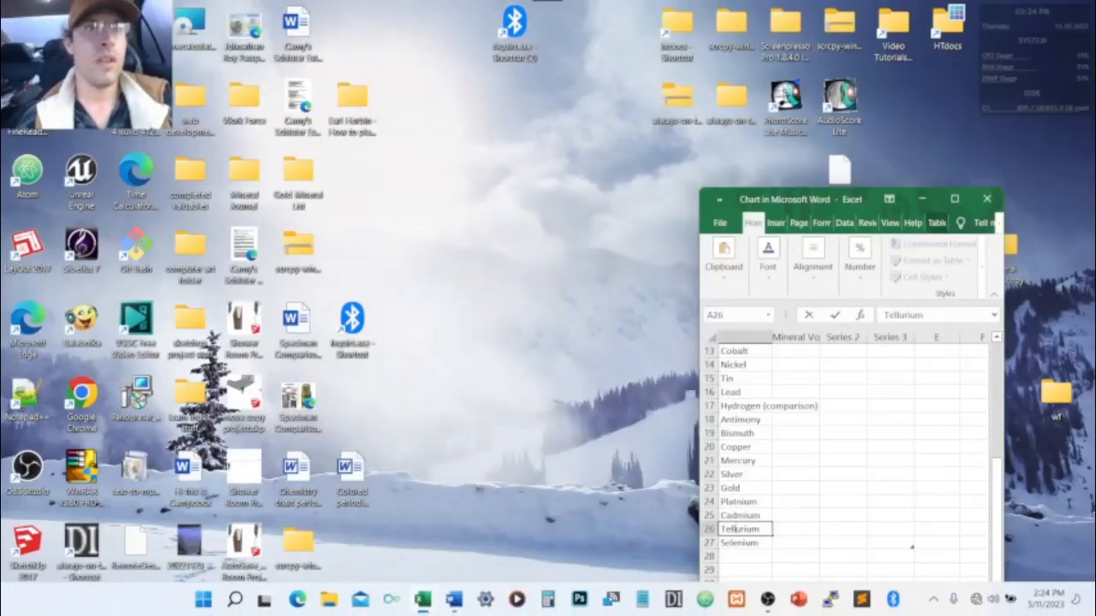
Step: Check the second page of pinned Start apps for the fsquirt.exe shortcut, then move the new desktop shortcut one row lower
left_click(203, 599)
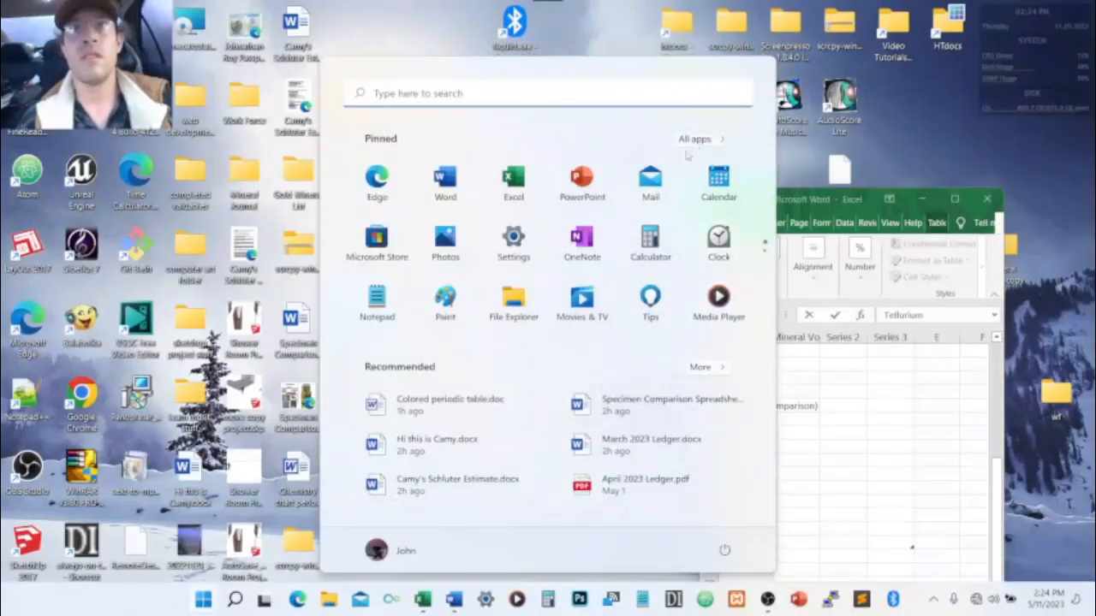
scroll(682, 179, "down", 1)
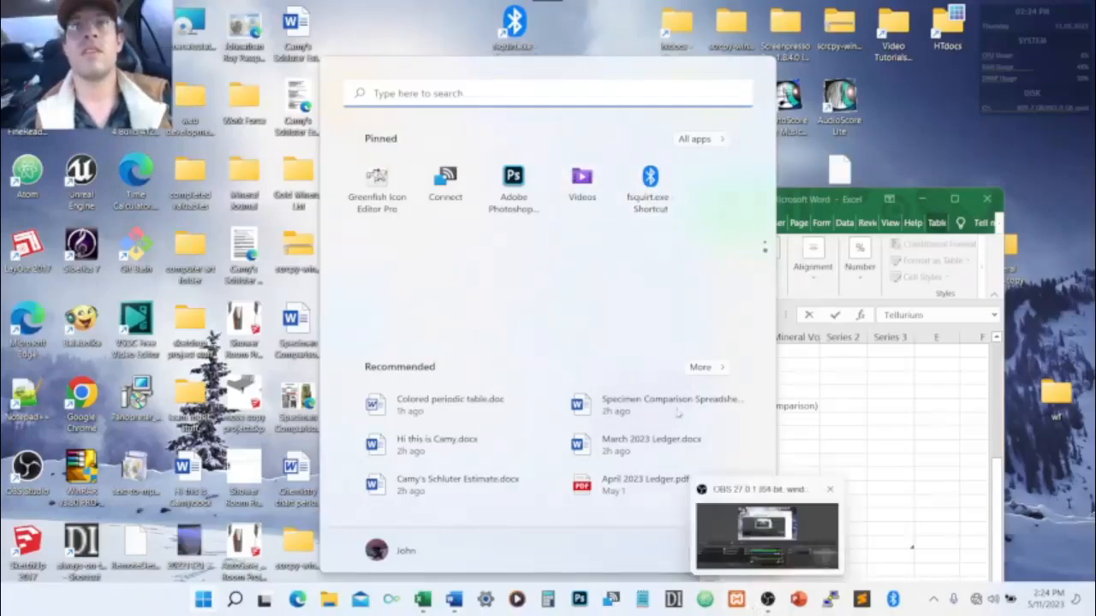
left_click(582, 45)
left_click_drag(505, 33, 514, 105)
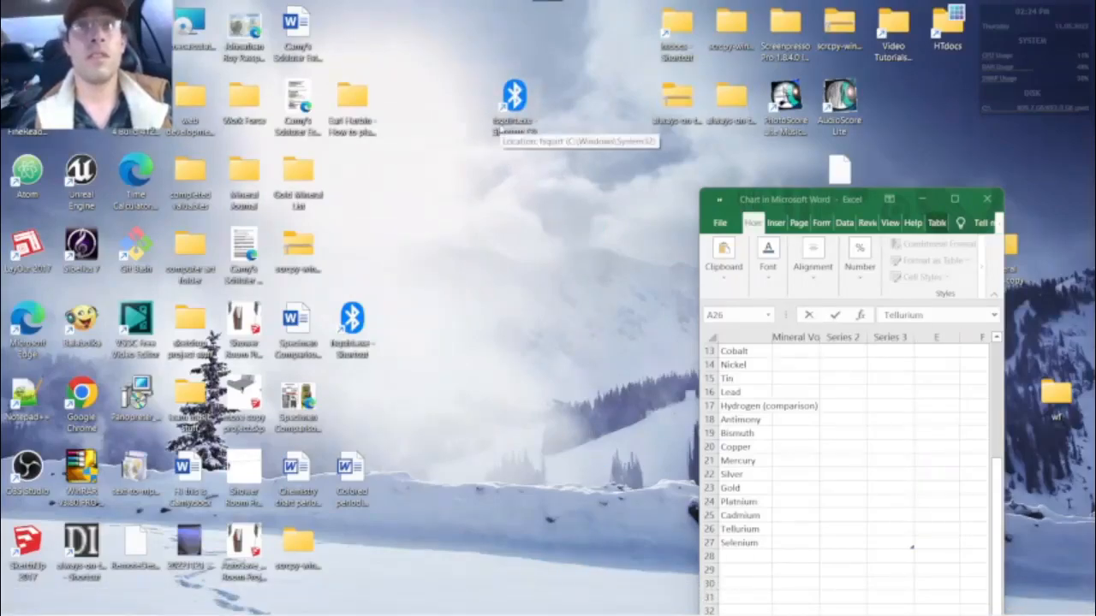
Step: Unpin the fsquirt.exe desktop shortcut from Start and check the second page of pinned apps
right_click(502, 128)
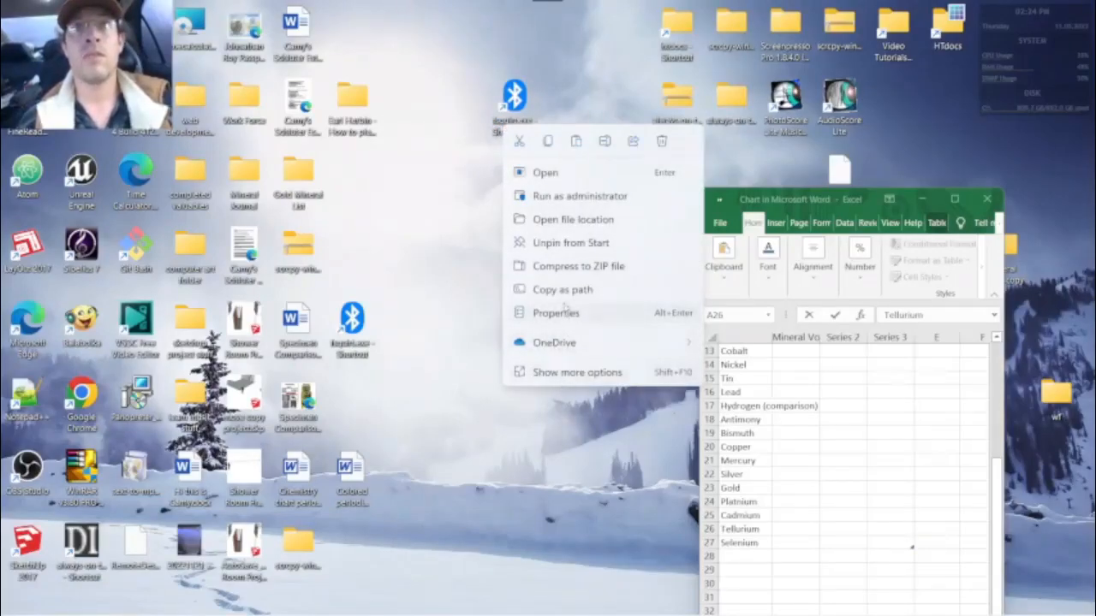
left_click(585, 243)
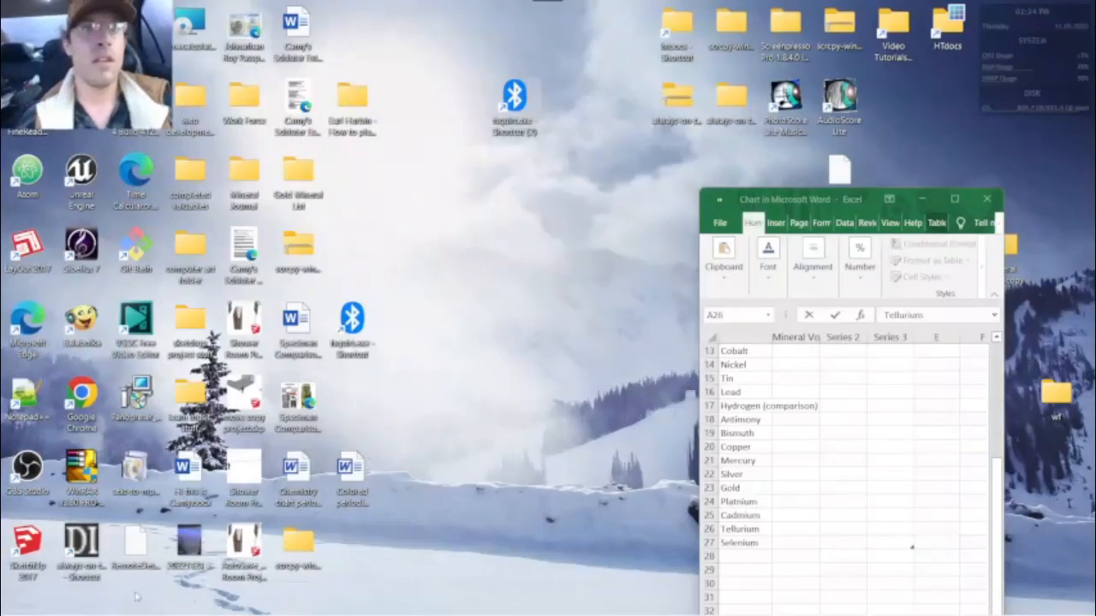
mouse_move(137, 614)
left_click(202, 600)
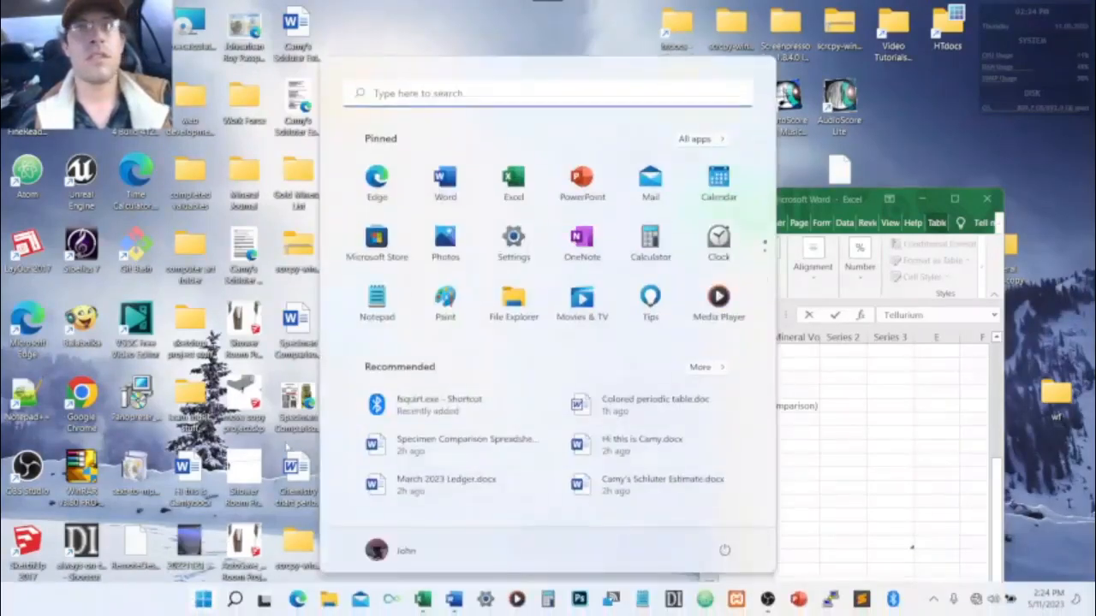
scroll(456, 232, "down", 1)
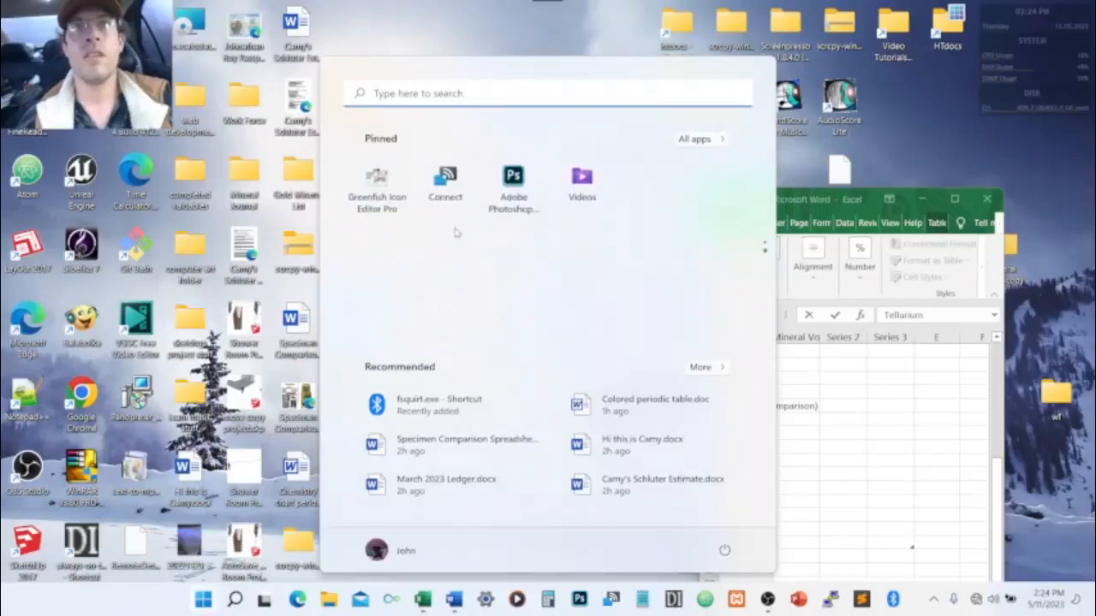
left_click(601, 42)
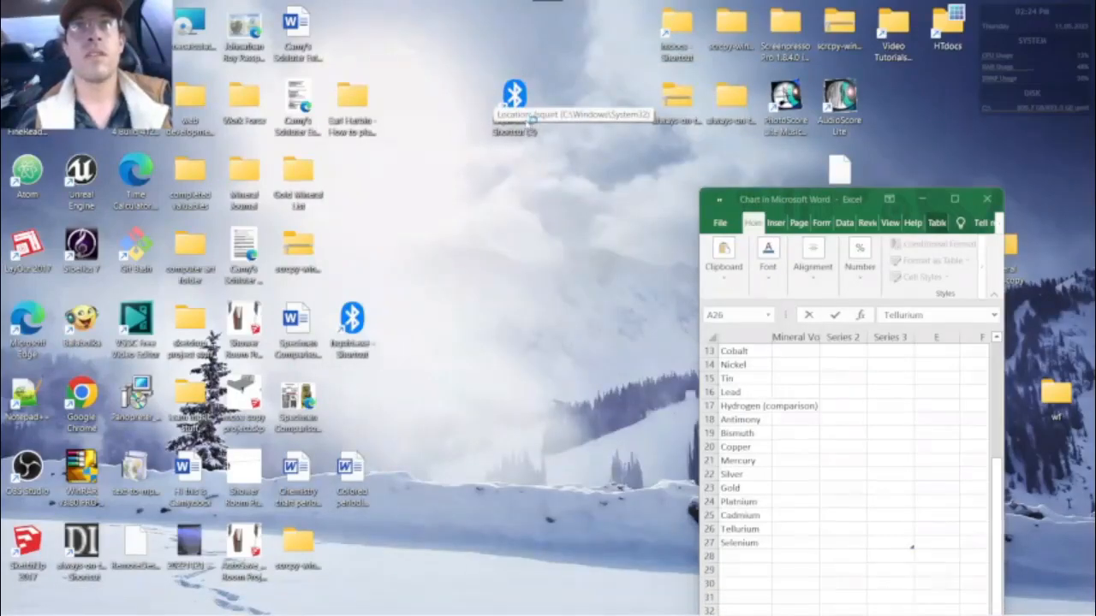
Step: Pin the fsquirt.exe desktop shortcut to Start and check for it on the second page of pinned apps
right_click(525, 119)
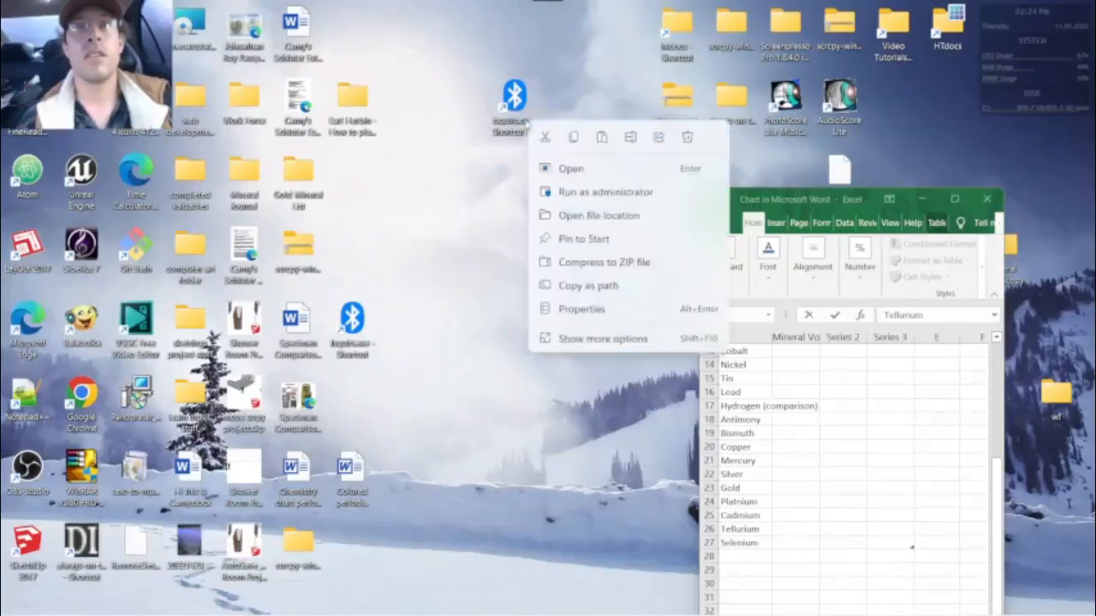
left_click(586, 243)
mouse_move(269, 611)
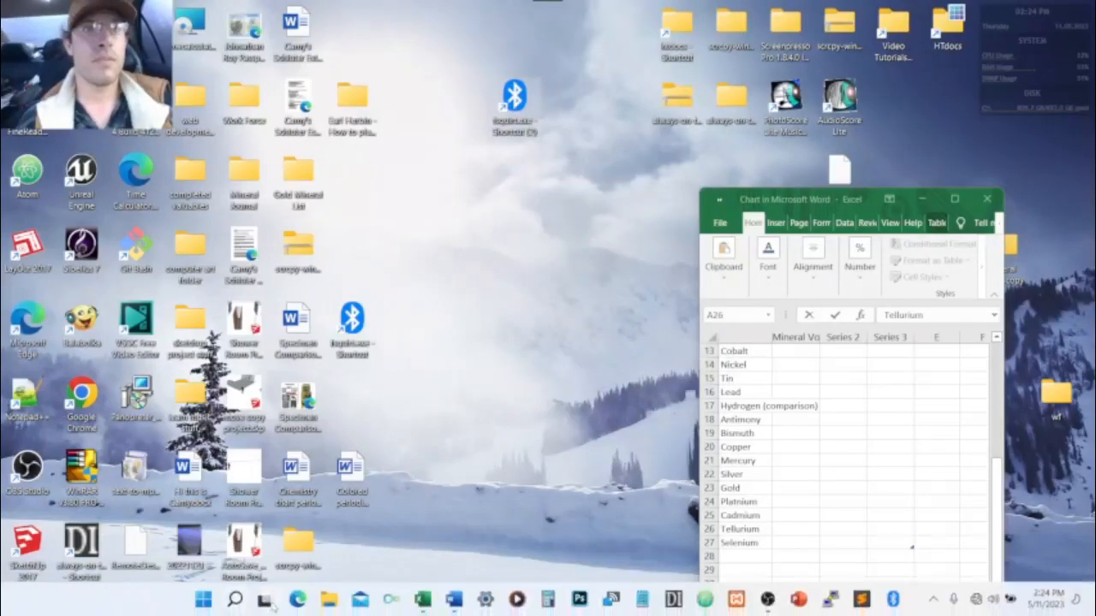
left_click(203, 599)
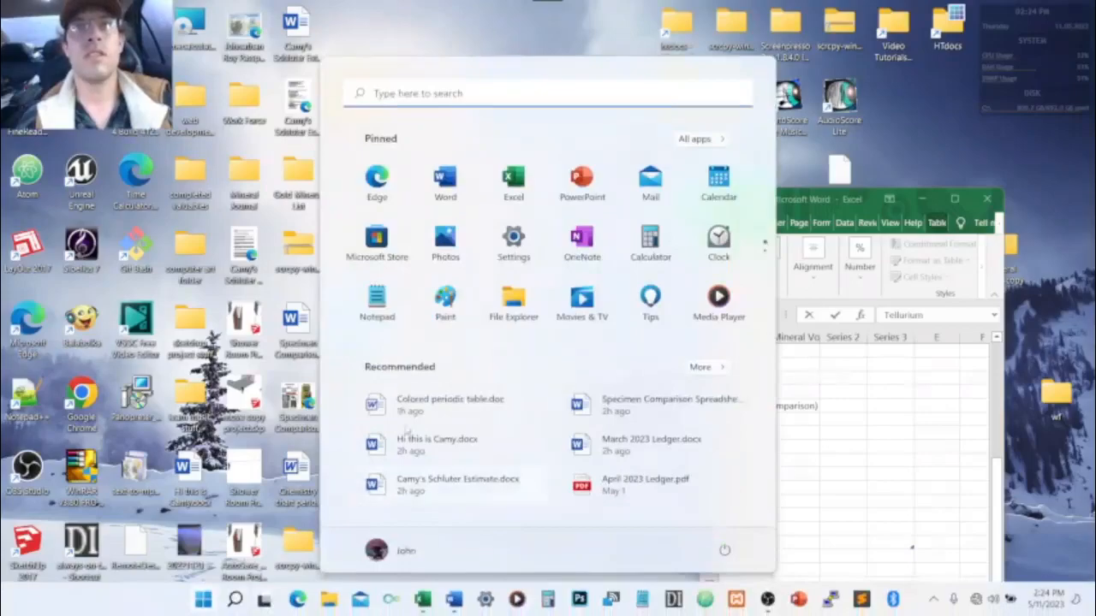
scroll(571, 218, "down", 1)
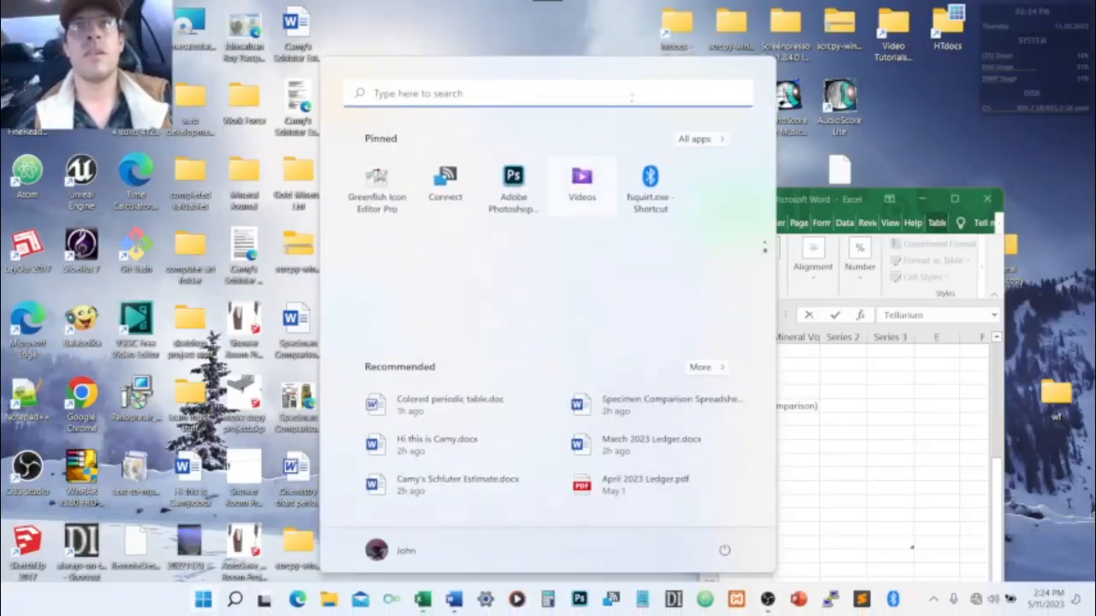
left_click(603, 31)
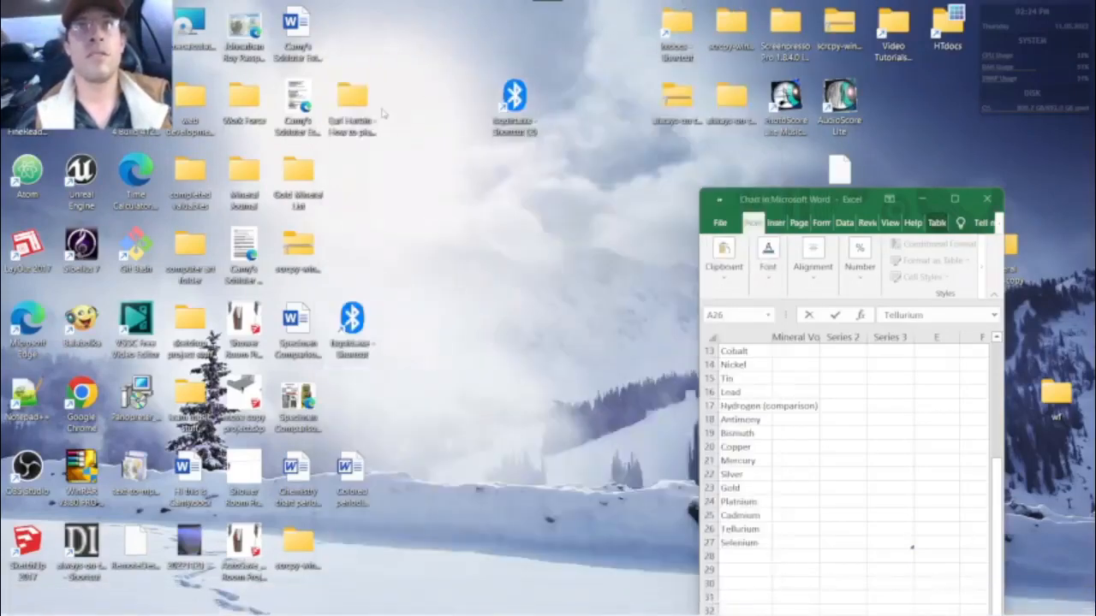
Step: Unpin the fsquirt.exe desktop shortcut from the taskbar using its extended options
right_click(539, 120)
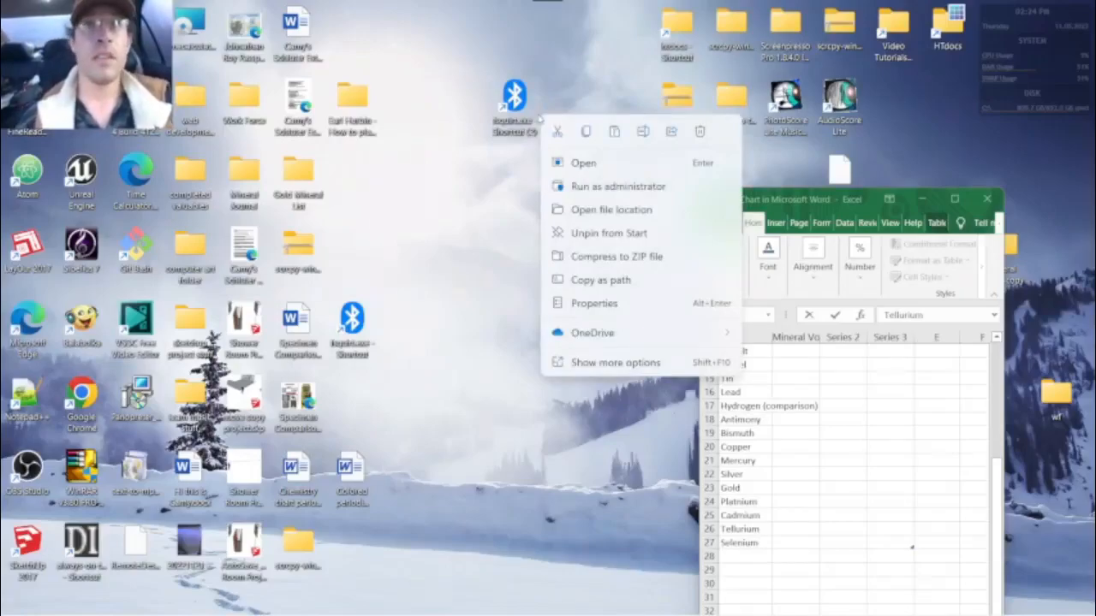
mouse_move(610, 333)
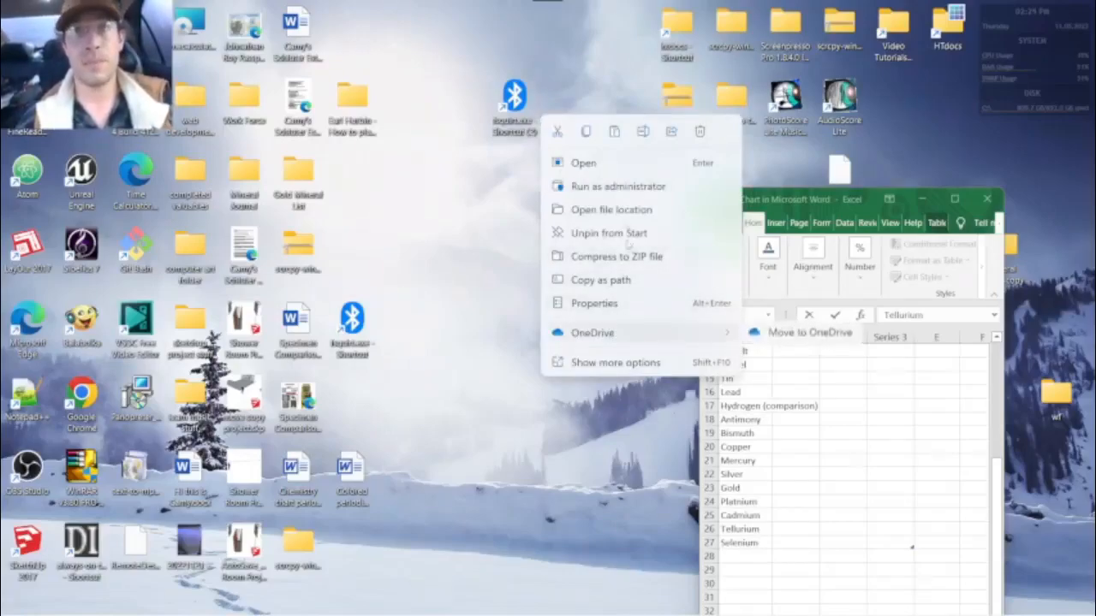
left_click(597, 368)
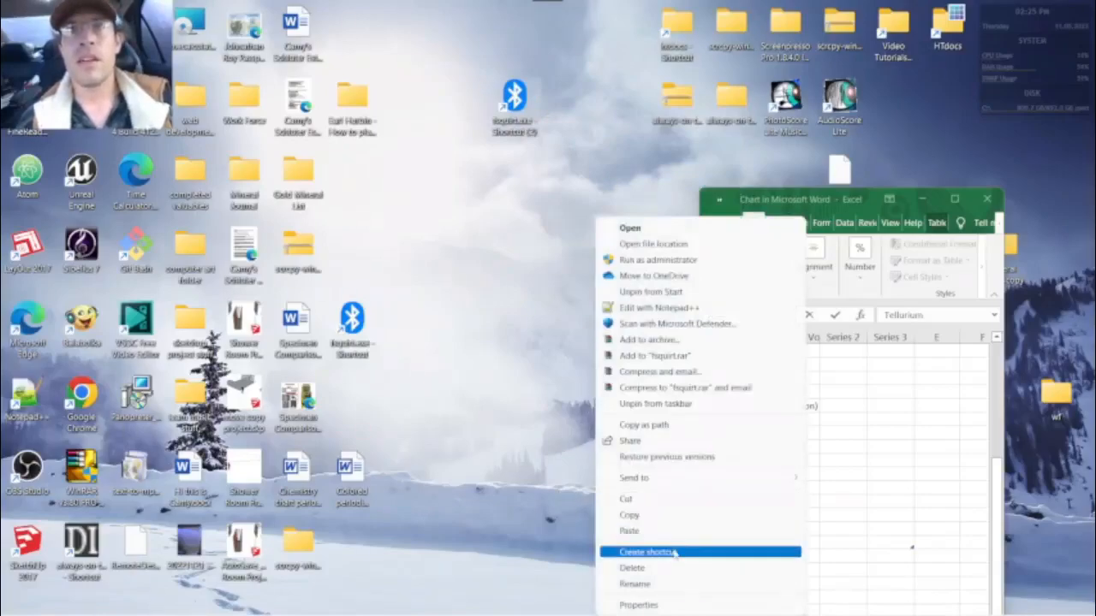
left_click(682, 405)
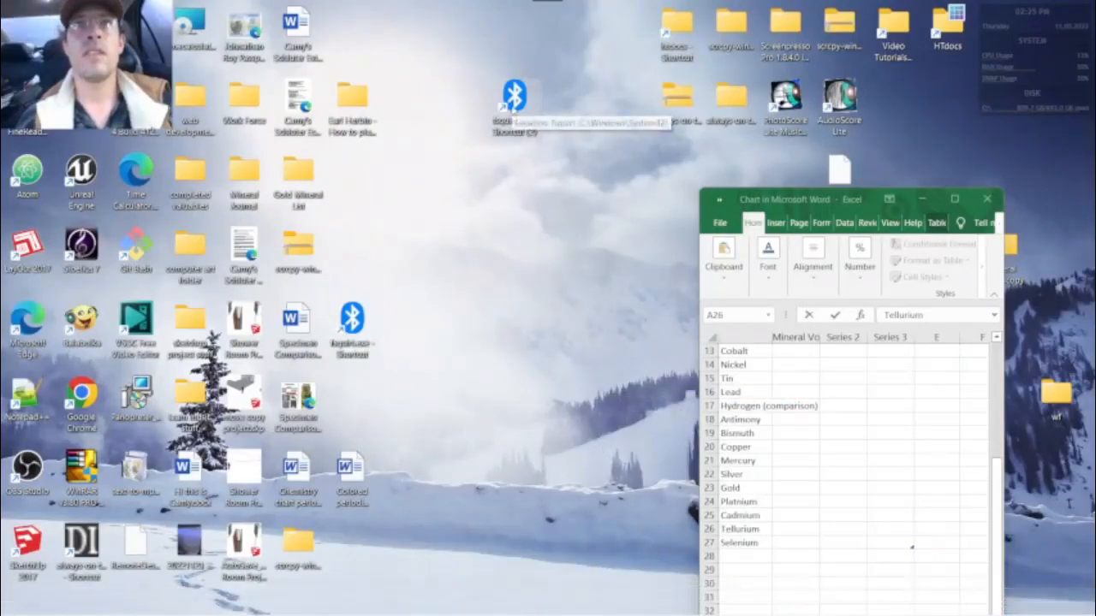
Step: Pin the fsquirt.exe desktop shortcut to the taskbar, then launch the Bluetooth File Transfer wizard from there and cancel it
right_click(513, 98)
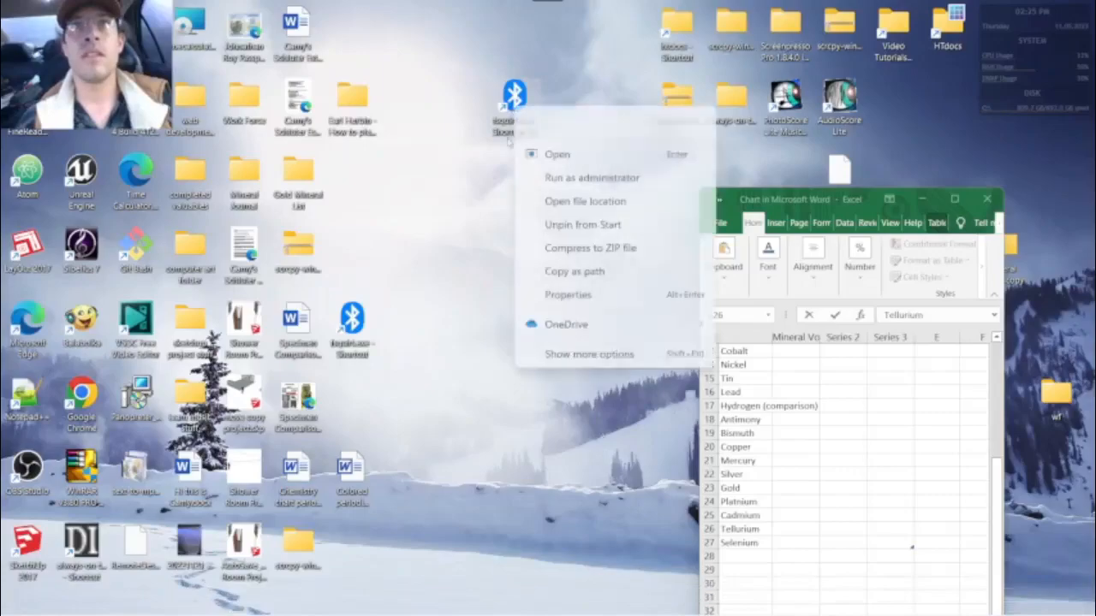
left_click(556, 354)
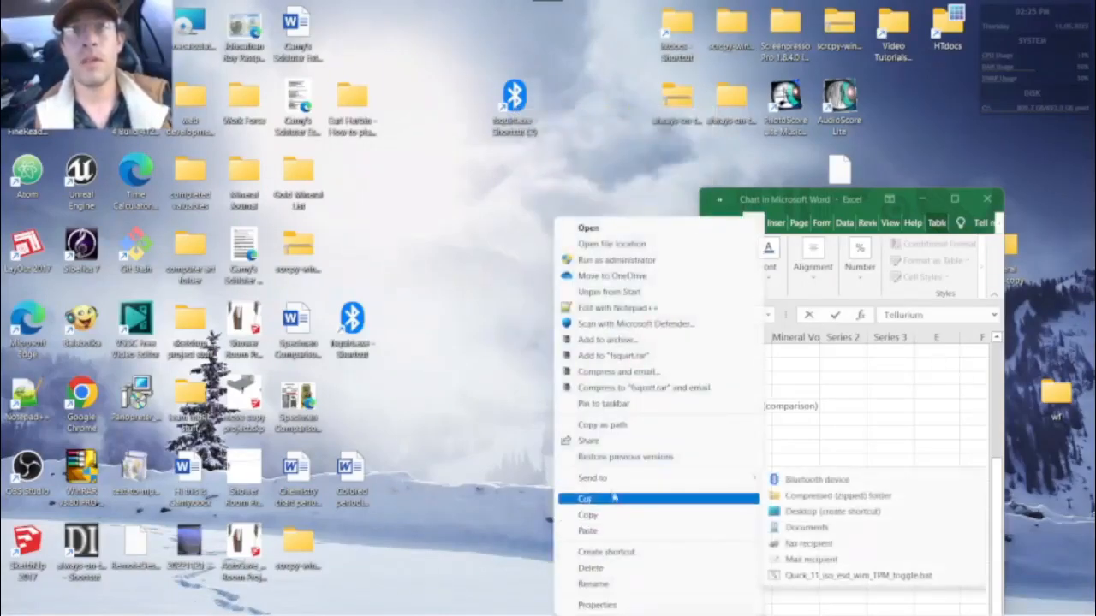
left_click(610, 404)
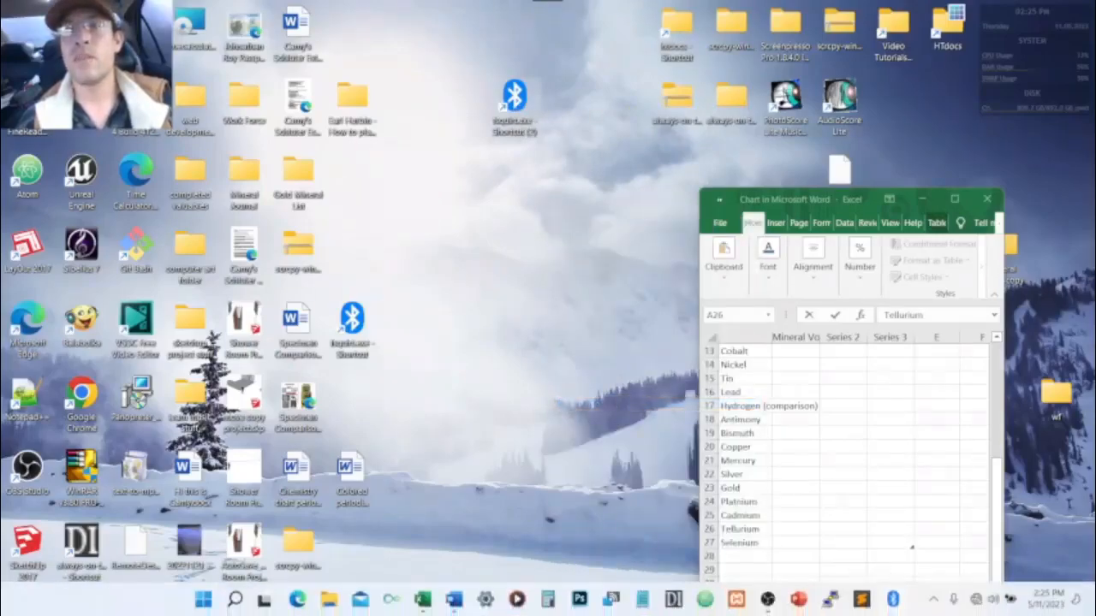
left_click(892, 599)
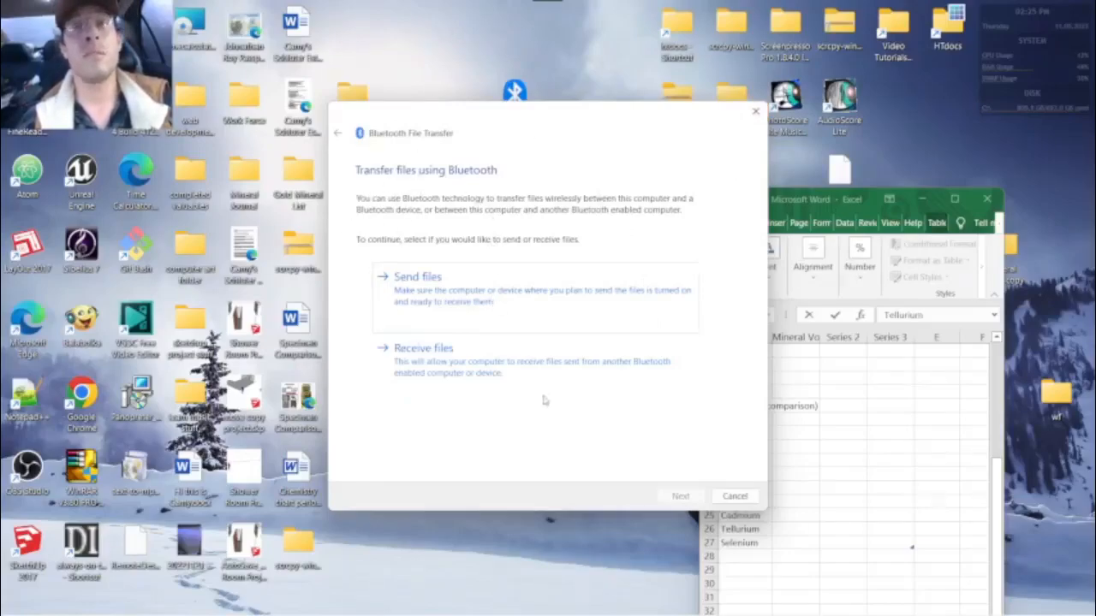
left_click(736, 498)
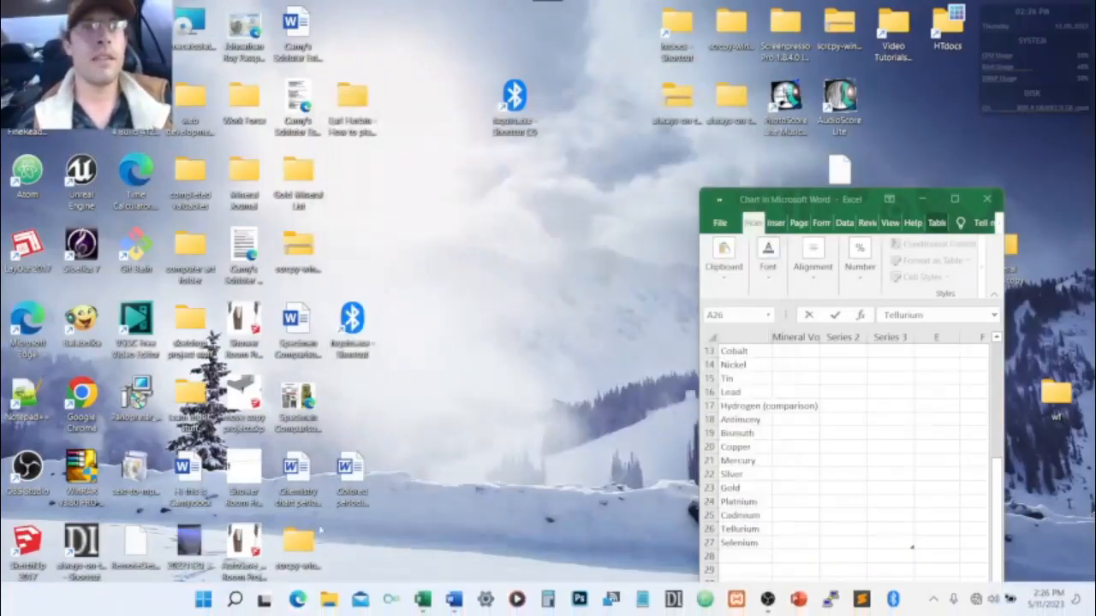
Step: Launch the Bluetooth File Transfer wizard from the pinned fsquirt.exe shortcut in Start, then cancel it
left_click(202, 599)
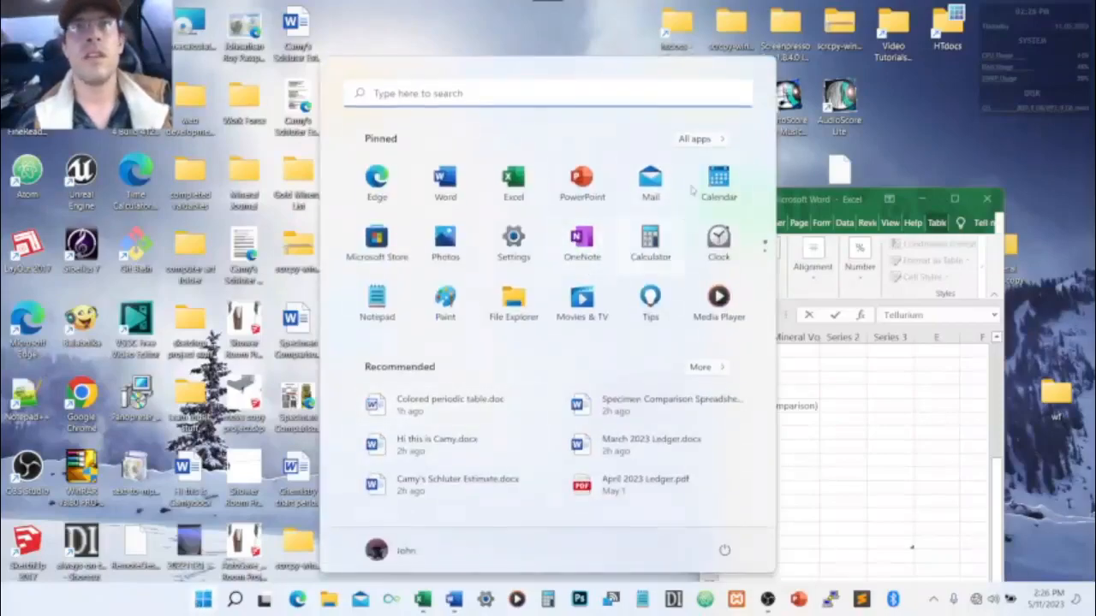
scroll(697, 221, "down", 1)
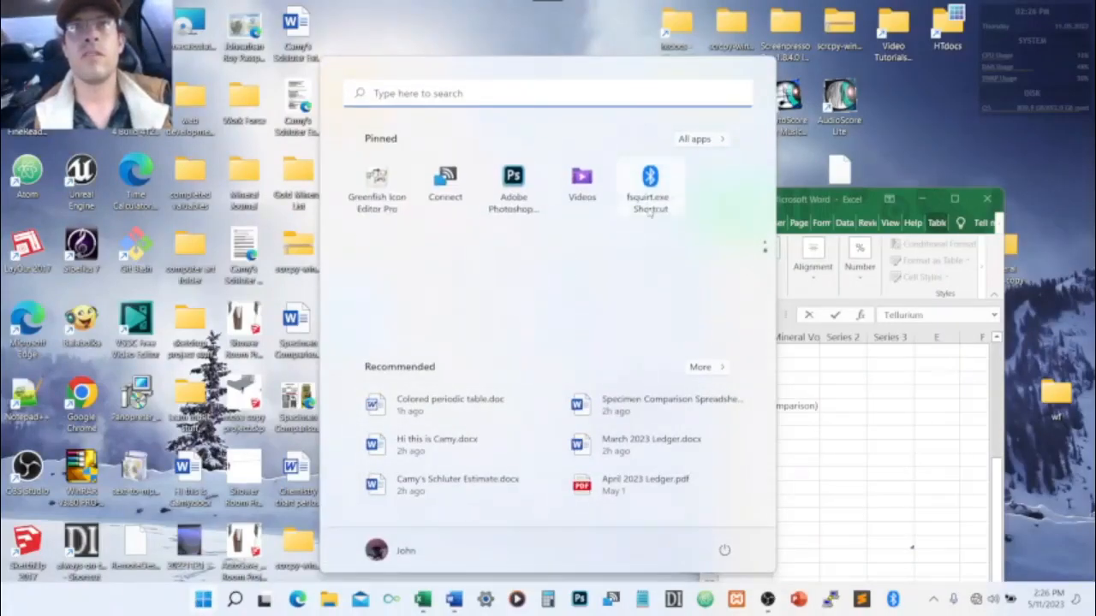
left_click_drag(651, 212, 581, 187)
left_click(580, 185)
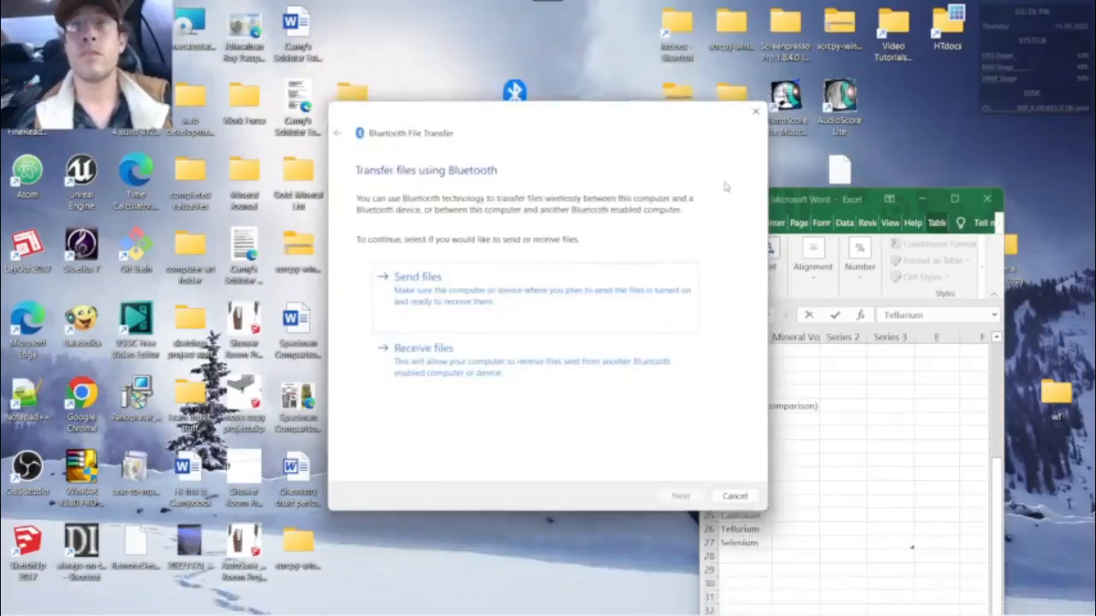
left_click(750, 496)
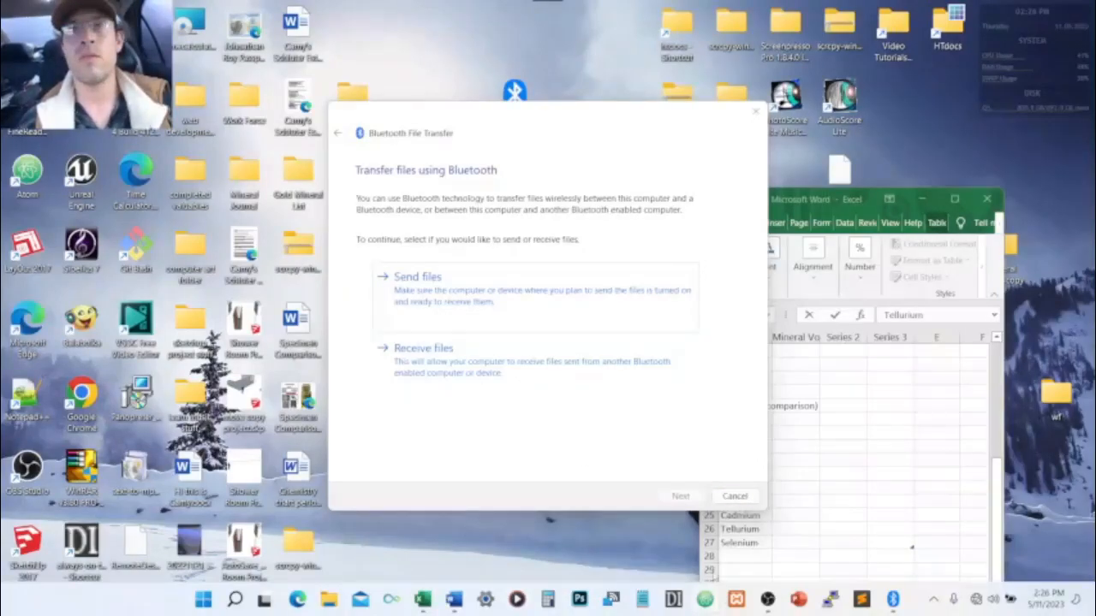
left_click(732, 497)
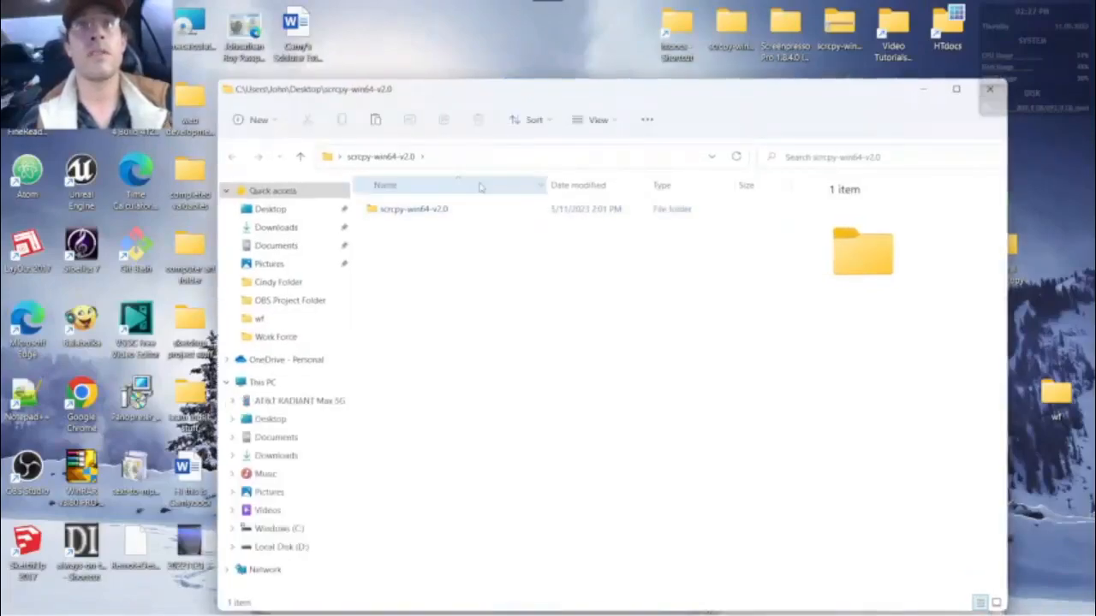
Step: Run scrcpy.exe from the inner scrcpy-win64-v2.0 folder to mirror the phone, and minimize its console window
double_click(478, 208)
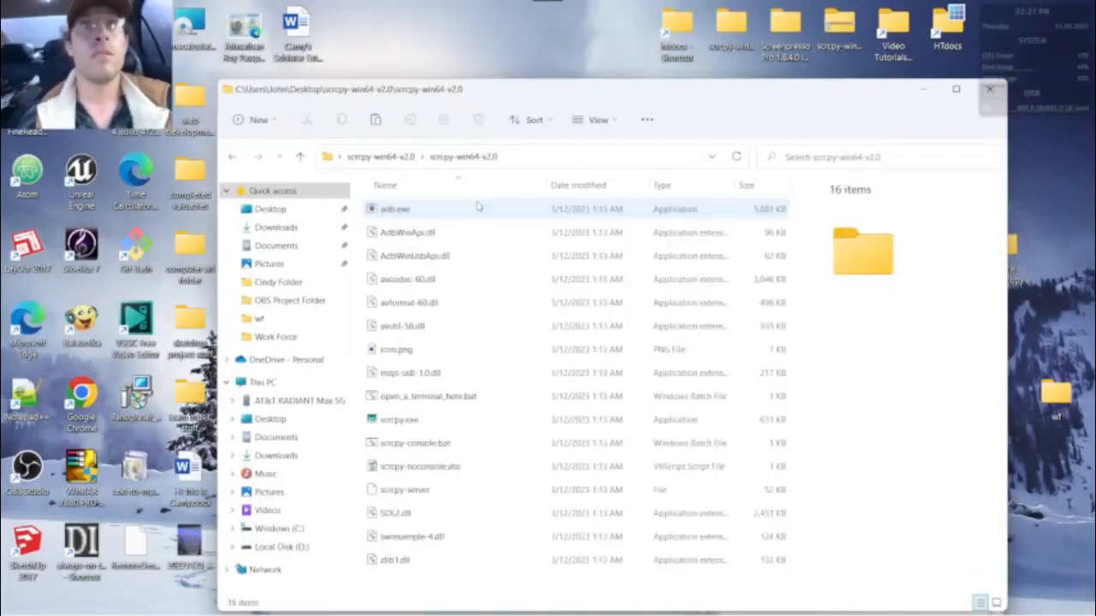
double_click(467, 420)
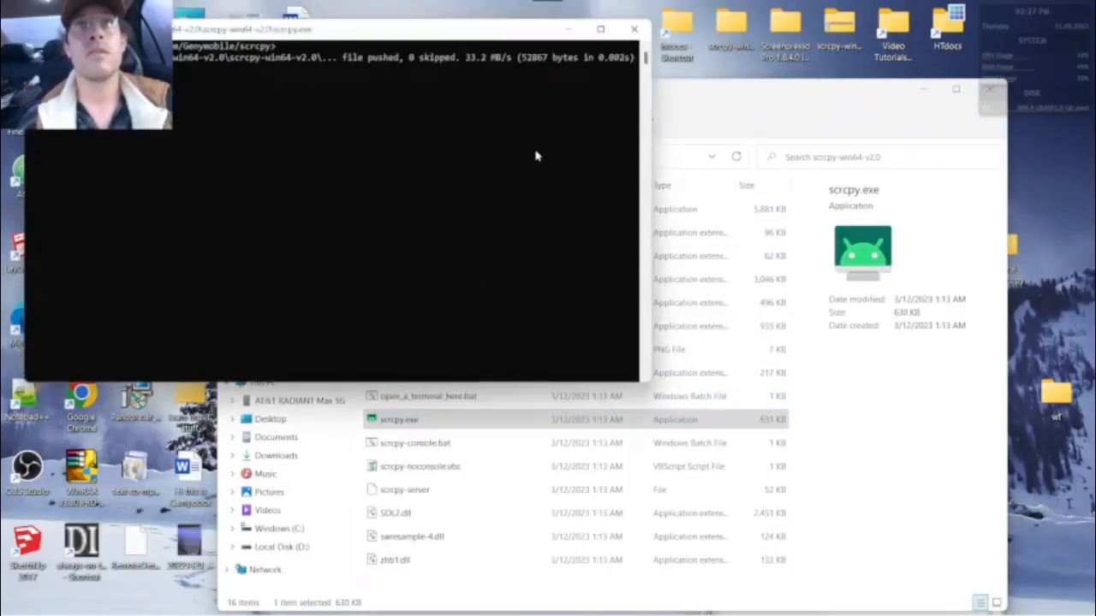
left_click(369, 32)
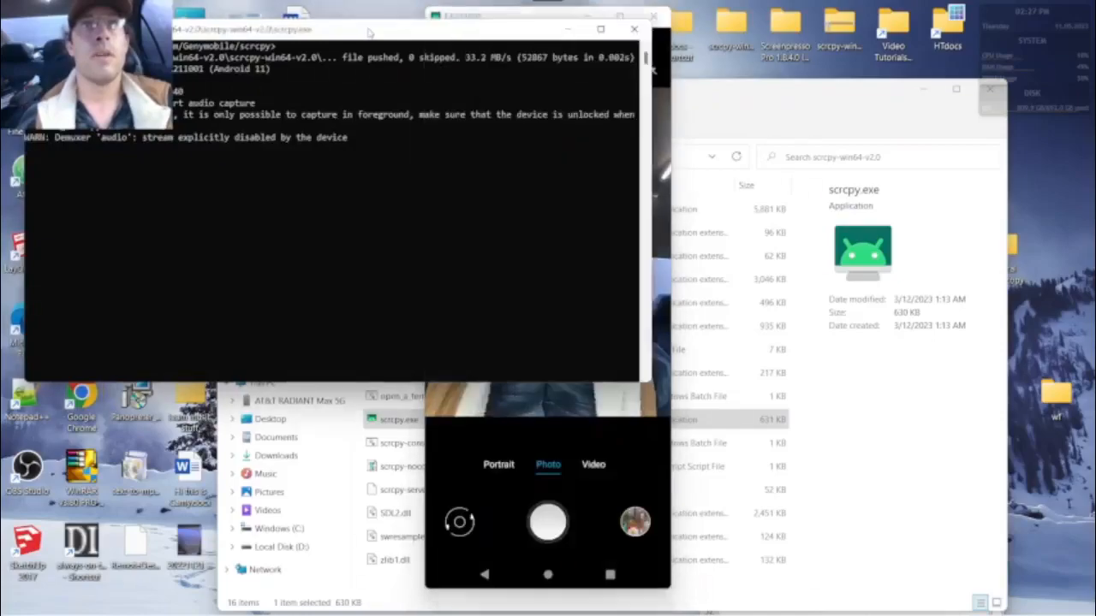
left_click(566, 30)
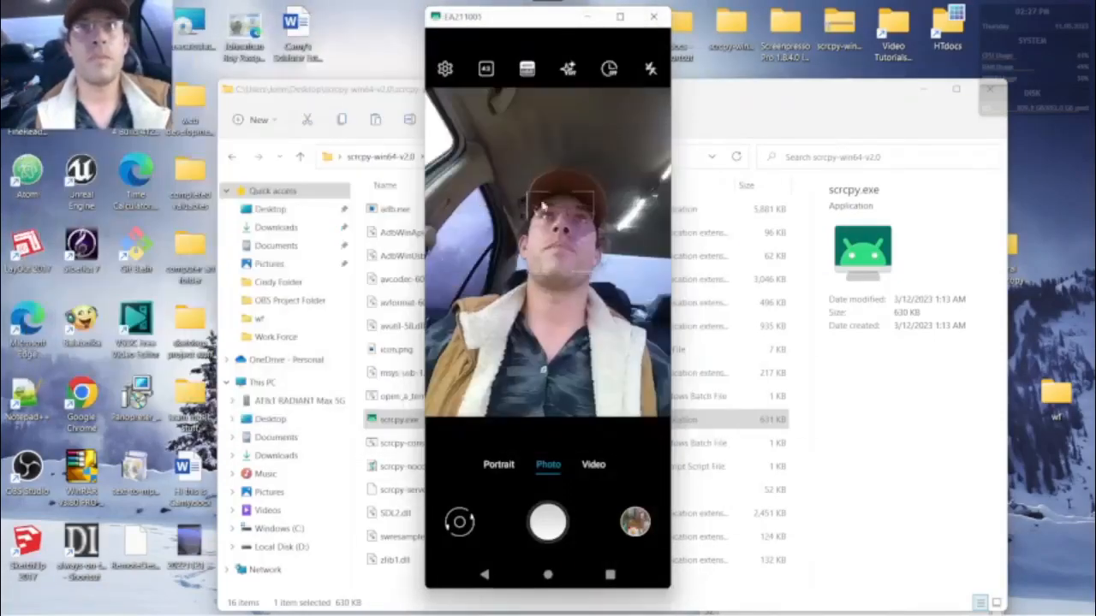
Step: Return the mirrored phone to its home screen, shift its window slightly left, and open Downloads in the Files app
left_click(548, 575)
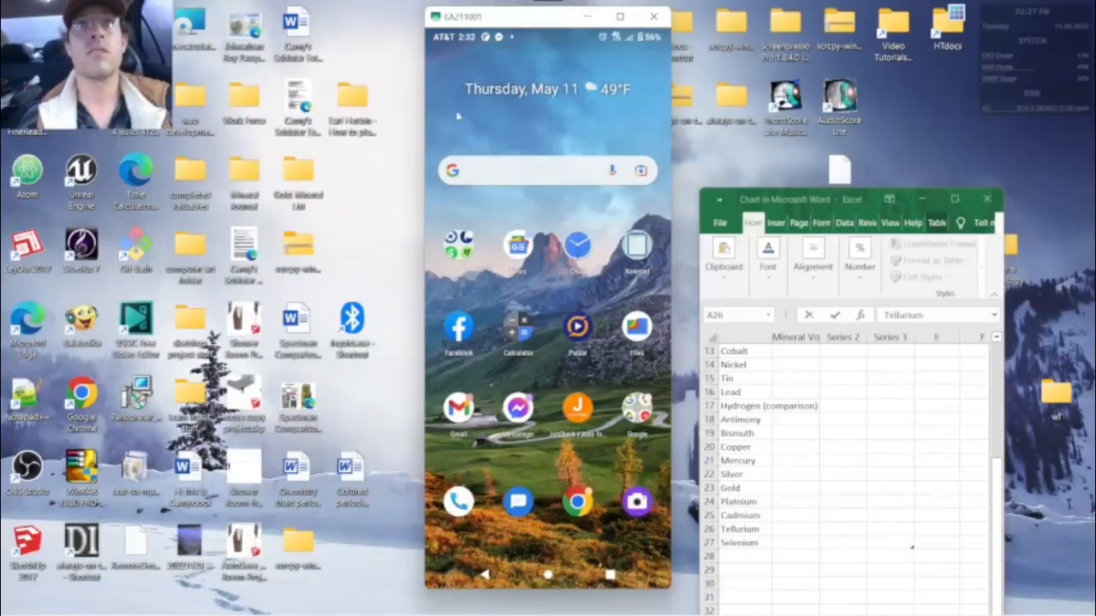
left_click_drag(531, 9, 480, 17)
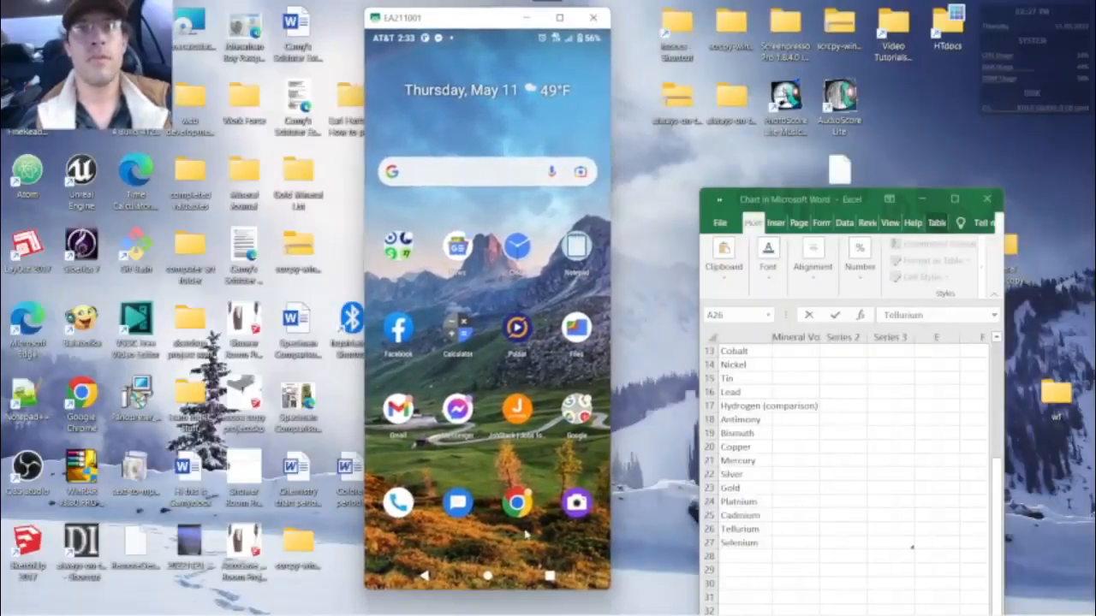
left_click(576, 328)
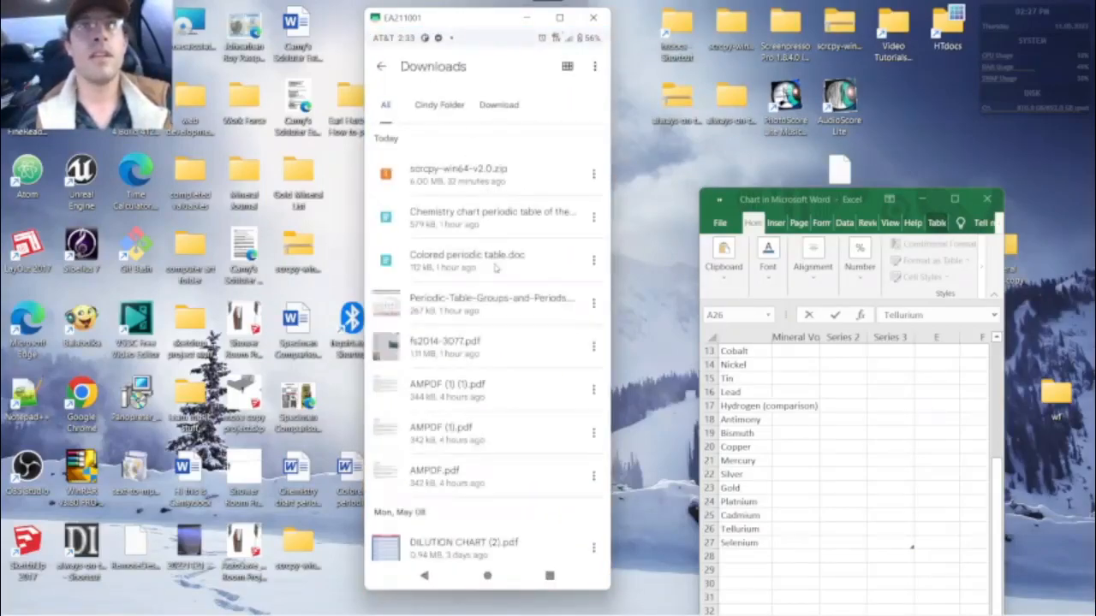
Step: Try to share the Chemistry chart periodic table document from the phone's Downloads to LAPTOP-6KM4IHFB over Bluetooth
left_click(521, 221)
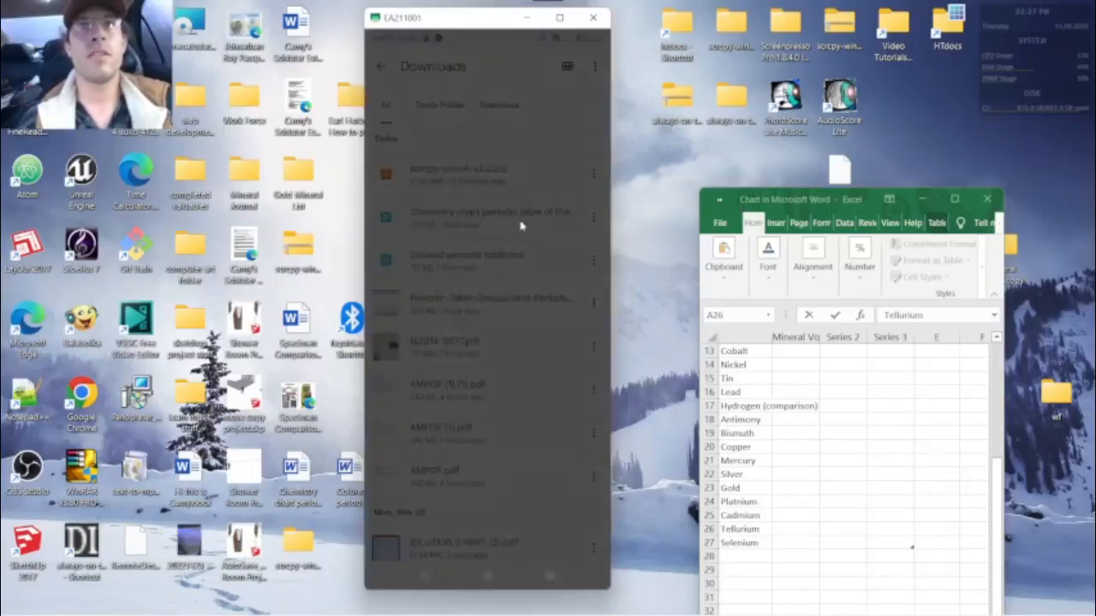
left_click(528, 243)
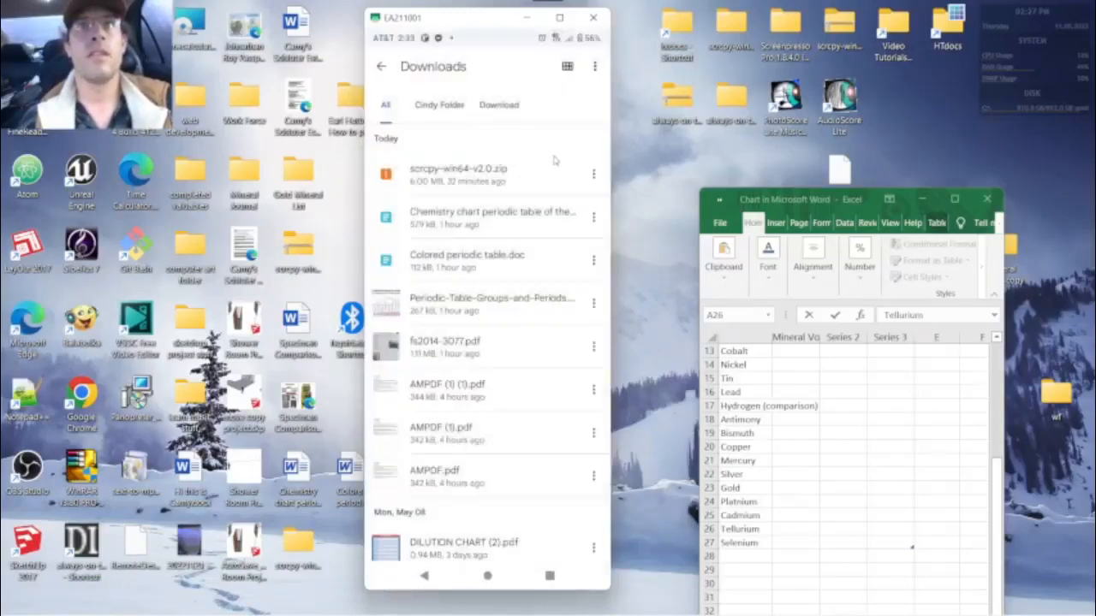
left_click(593, 216)
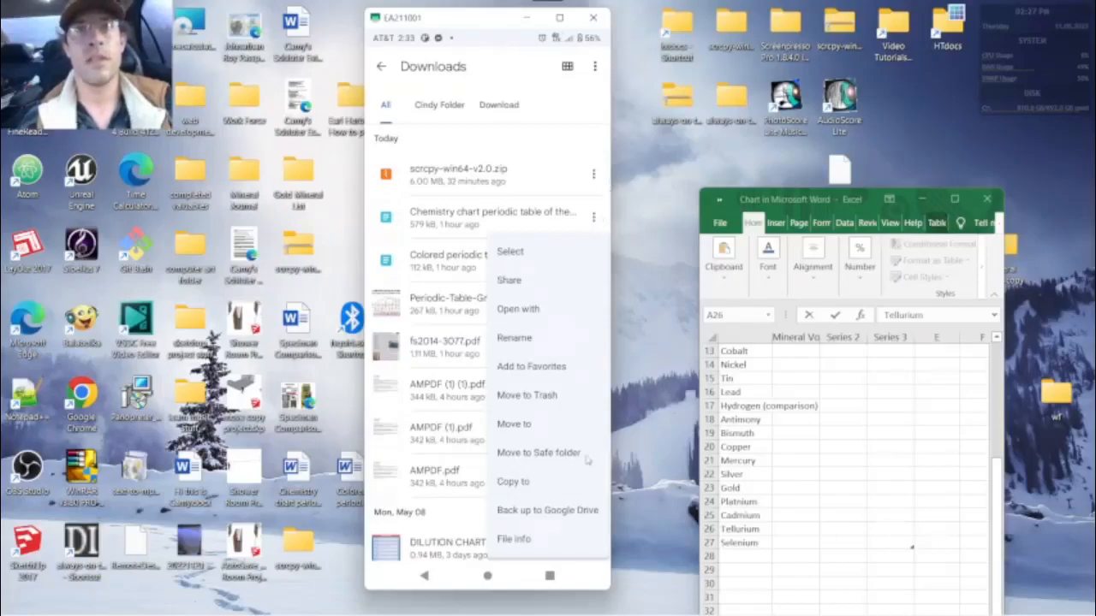
left_click(522, 291)
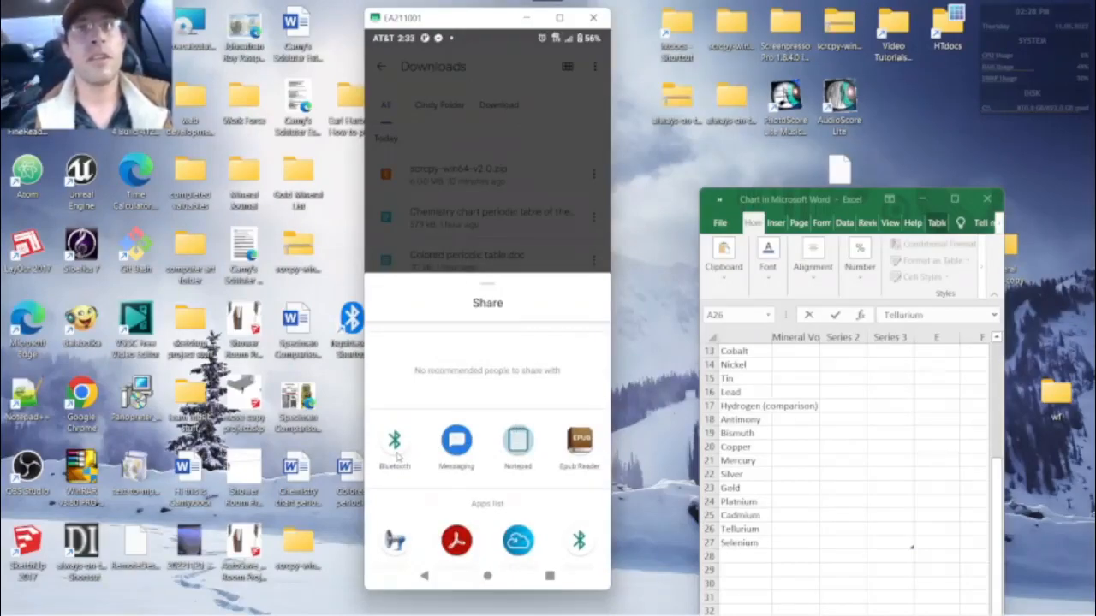
left_click(396, 459)
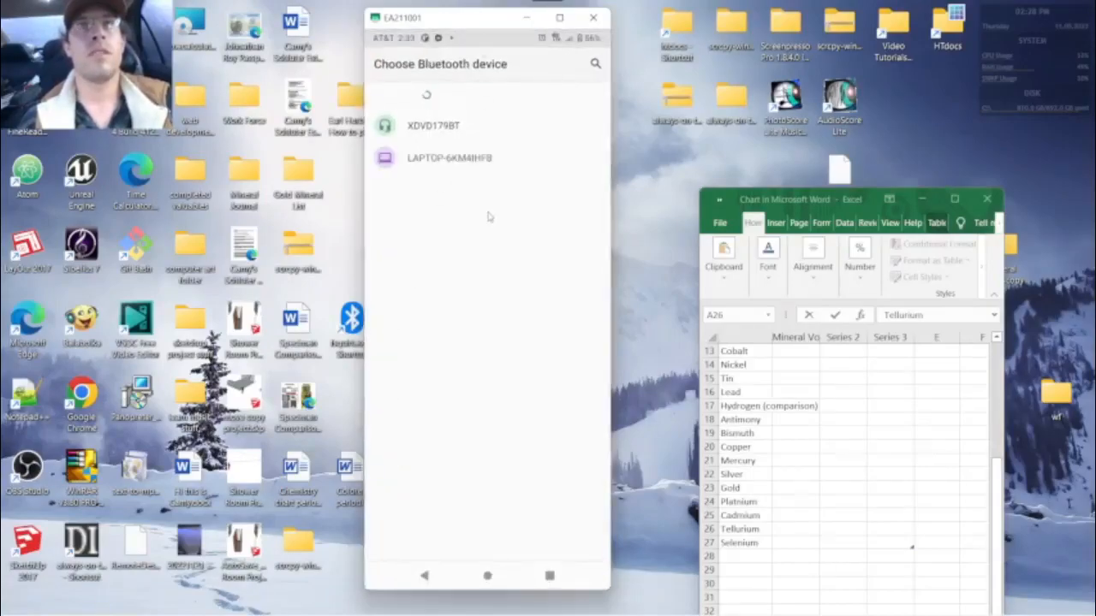
left_click(462, 166)
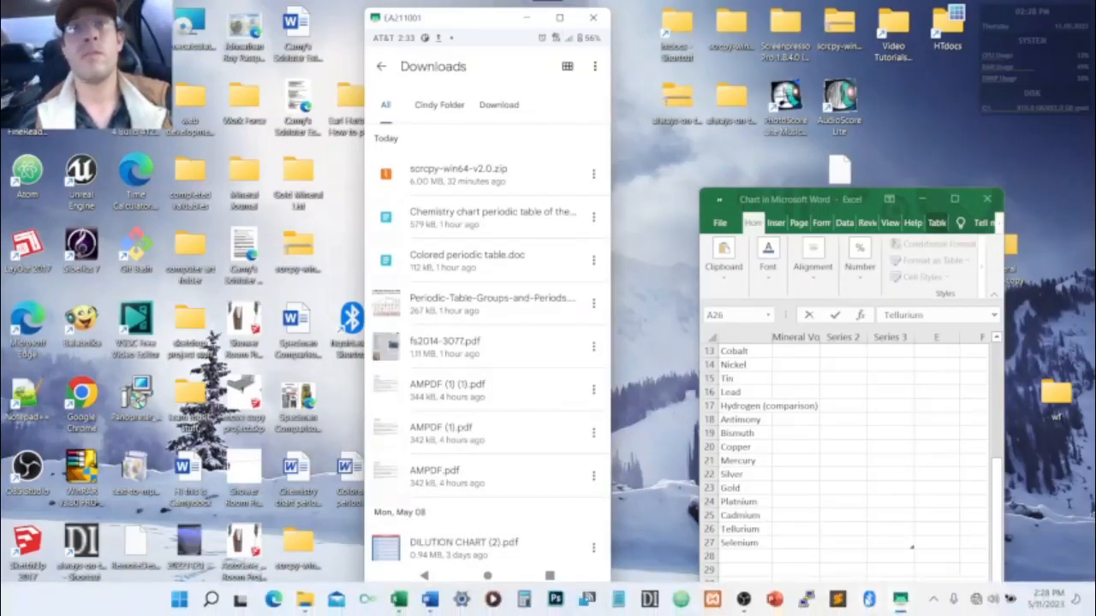
Step: Launch the Bluetooth File Transfer wizard, move it aside from the mirrored phone, and set it to receive files
left_click(869, 600)
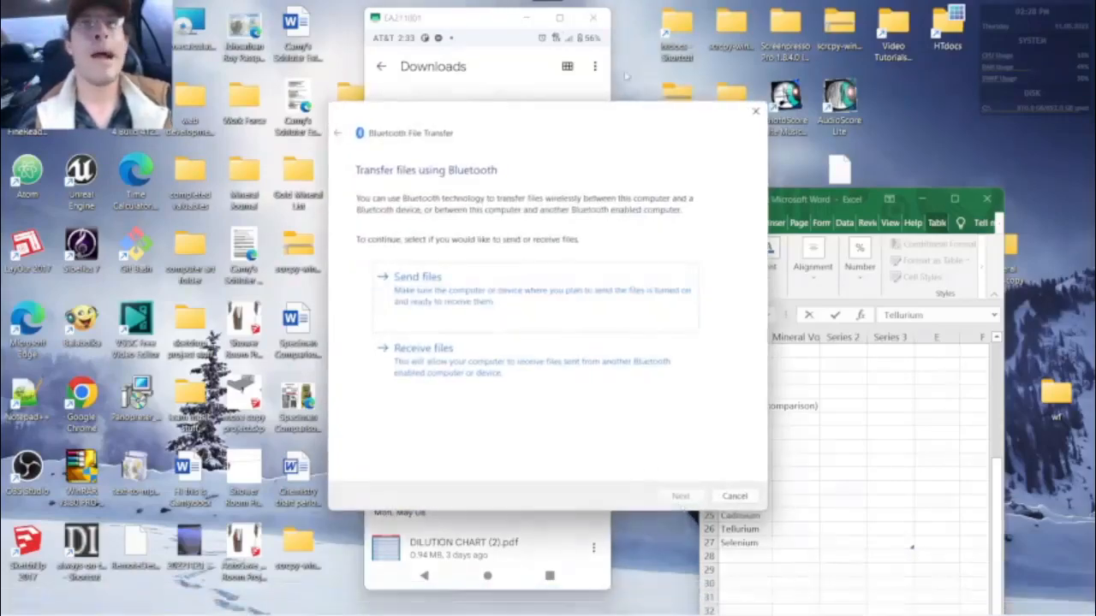
left_click_drag(631, 110, 297, 99)
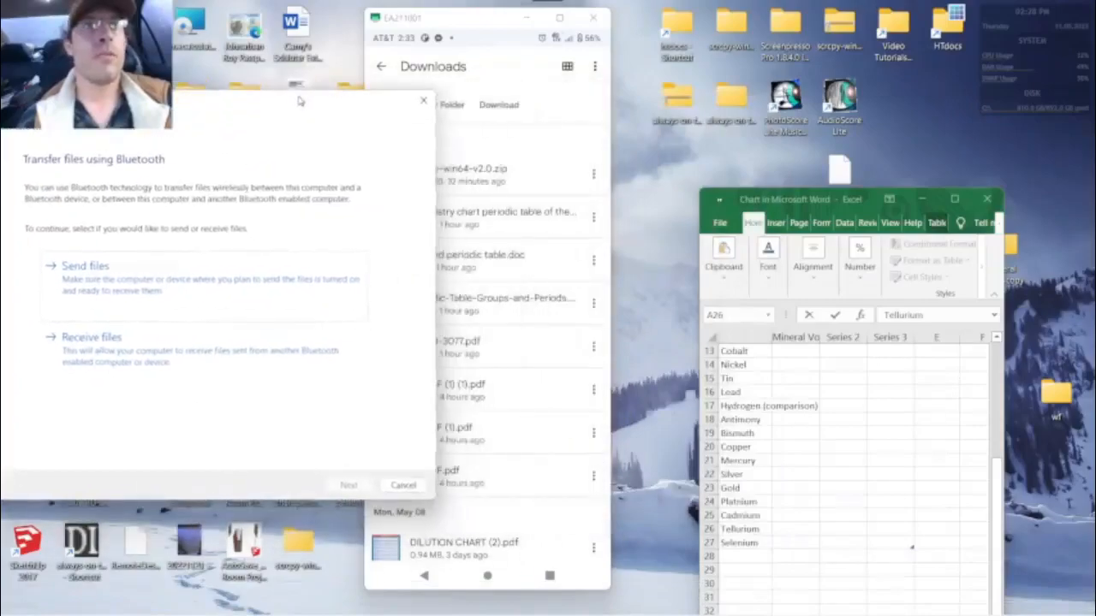
left_click(222, 349)
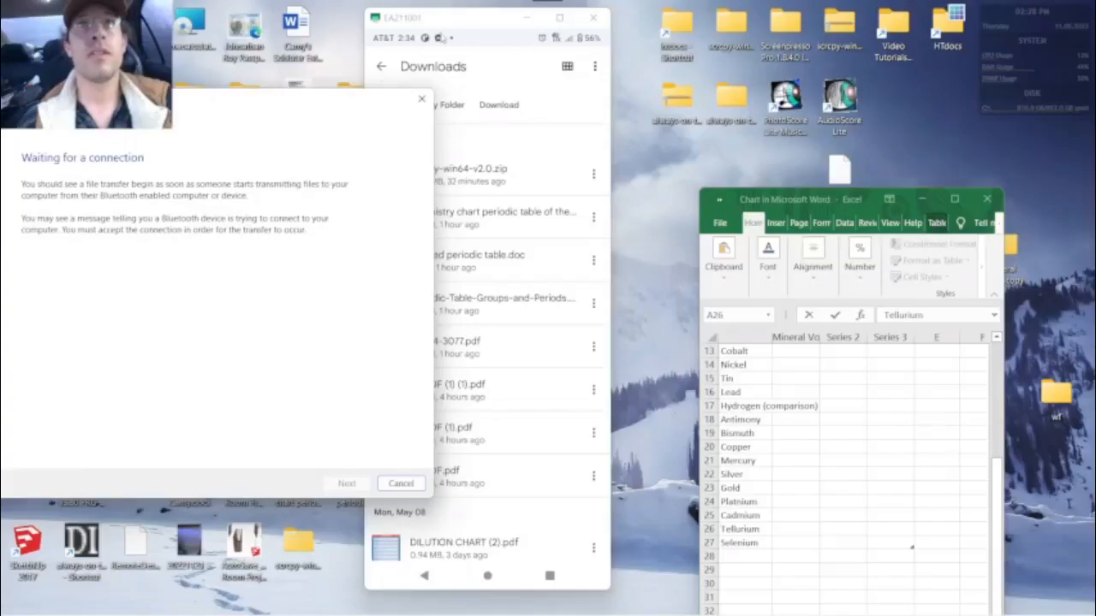
Step: Share the Chemistry chart periodic table document from the mirrored phone's Downloads over Bluetooth with LAPTOP-6KM4IHFB
left_click(462, 19)
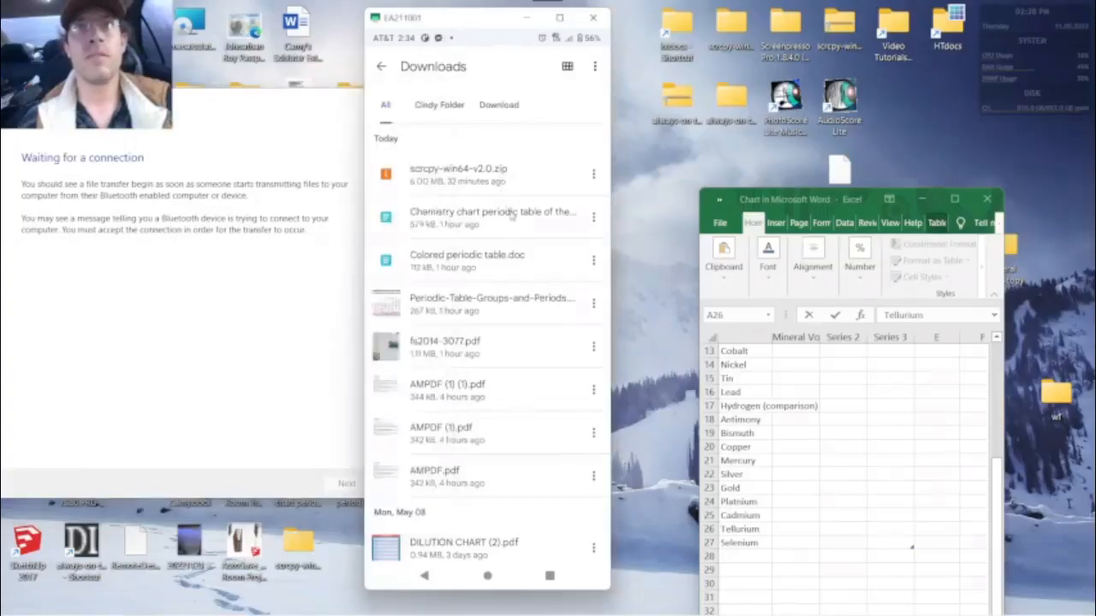
left_click(595, 219)
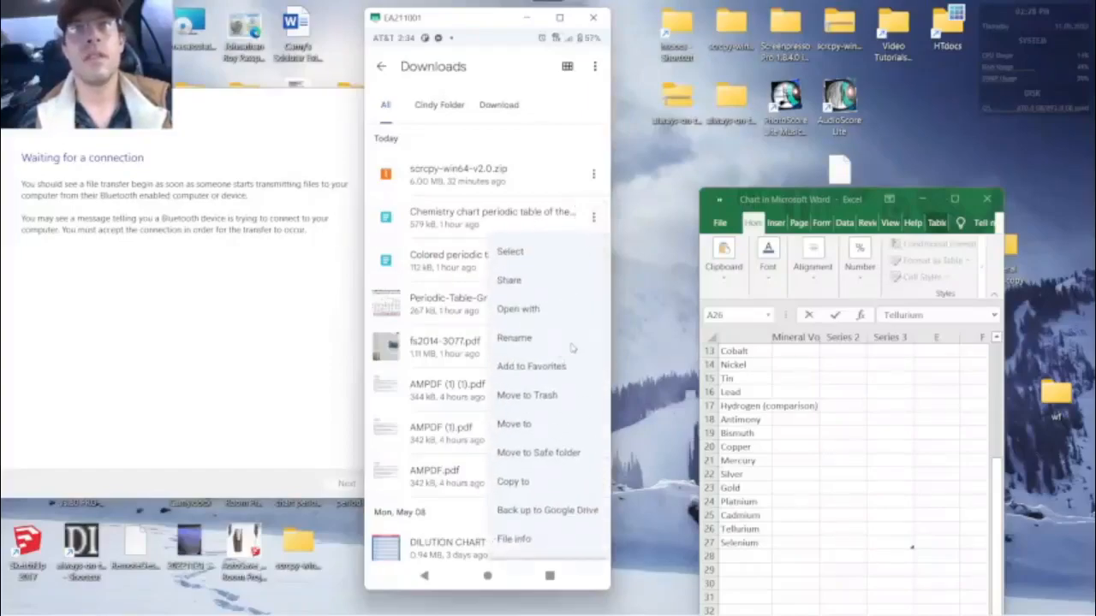
left_click(573, 281)
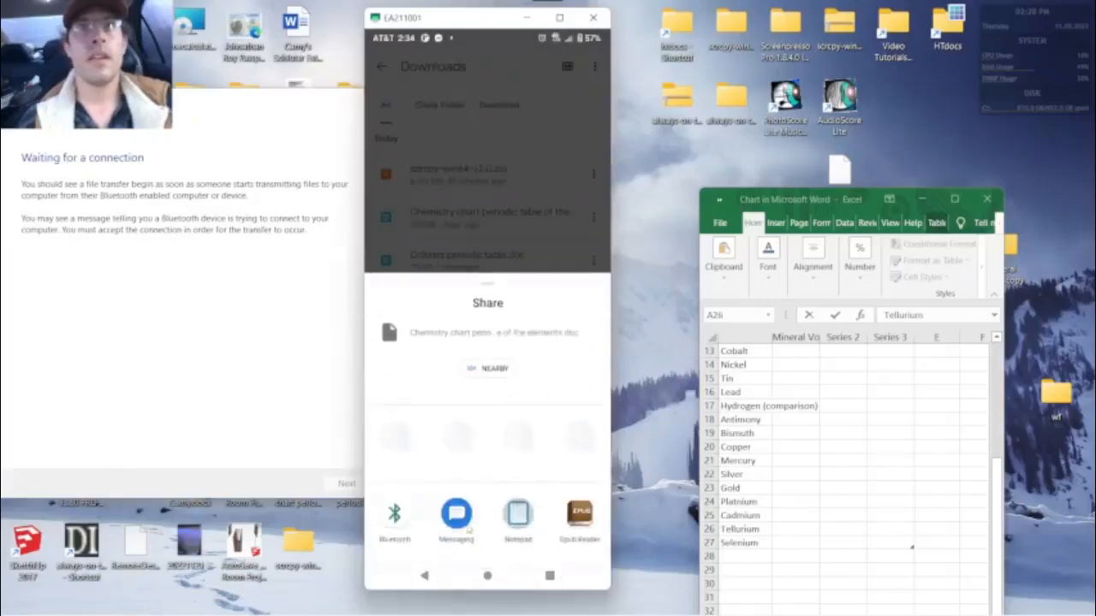
left_click(394, 513)
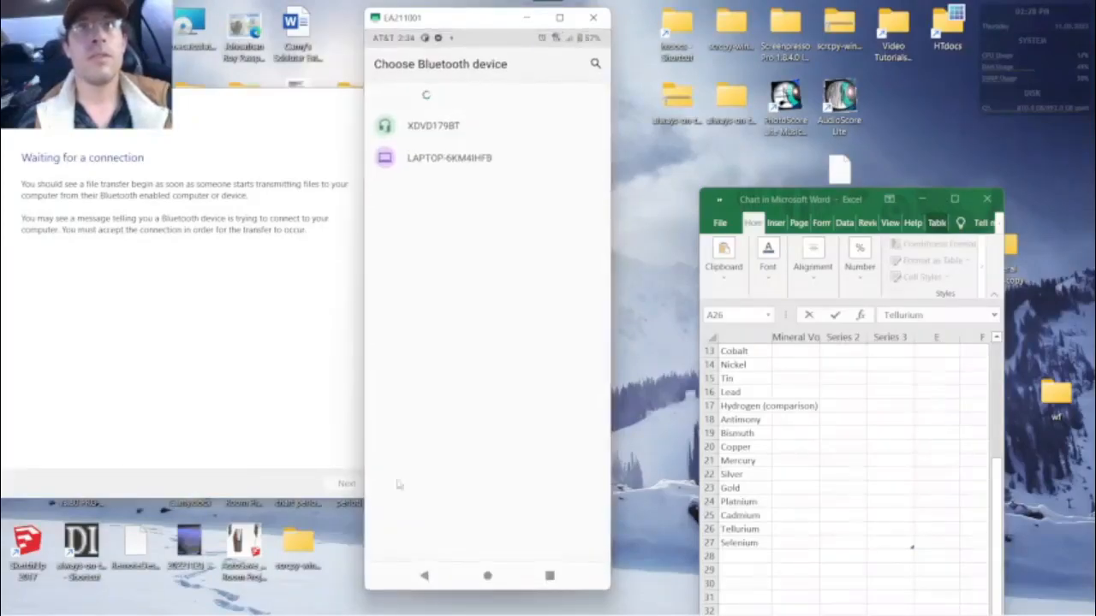
left_click(487, 159)
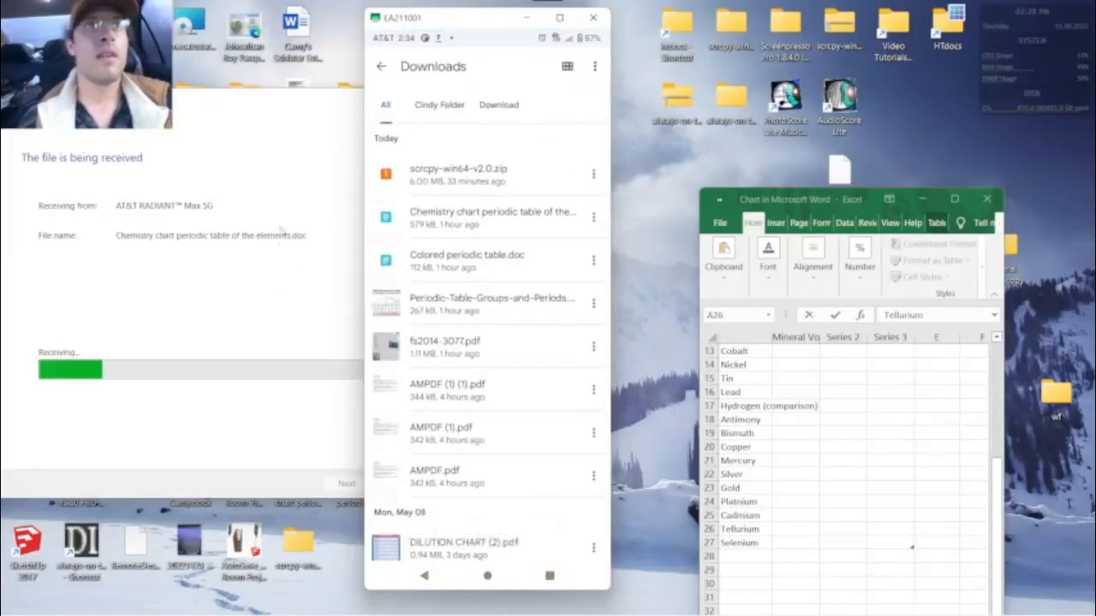
Step: Save the received Chemistry chart document to the Desktop, replacing the existing file of the same name
left_click(323, 108)
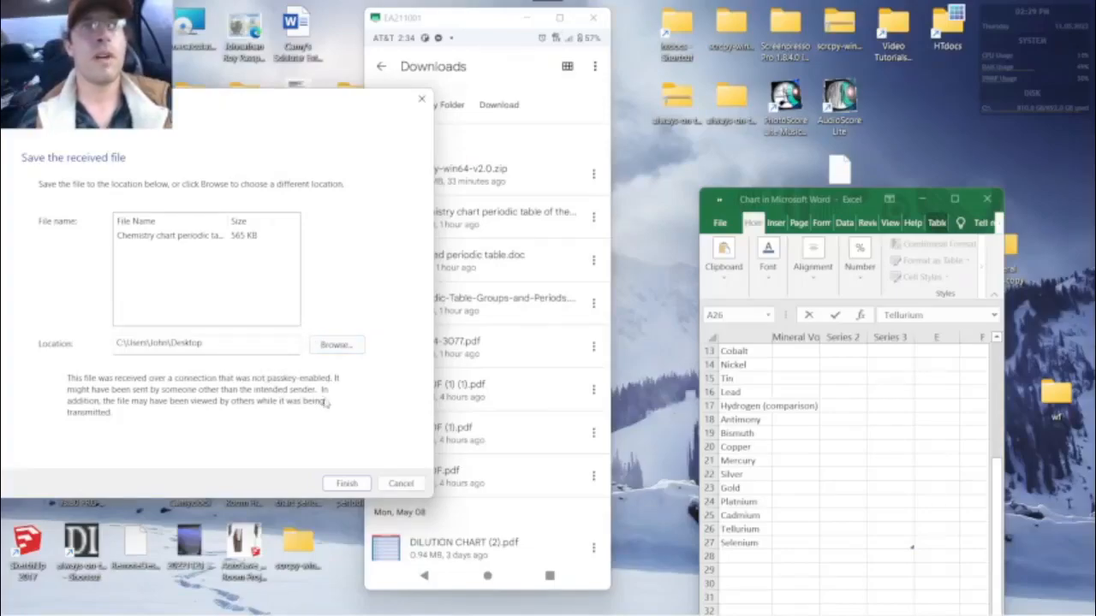
left_click(346, 483)
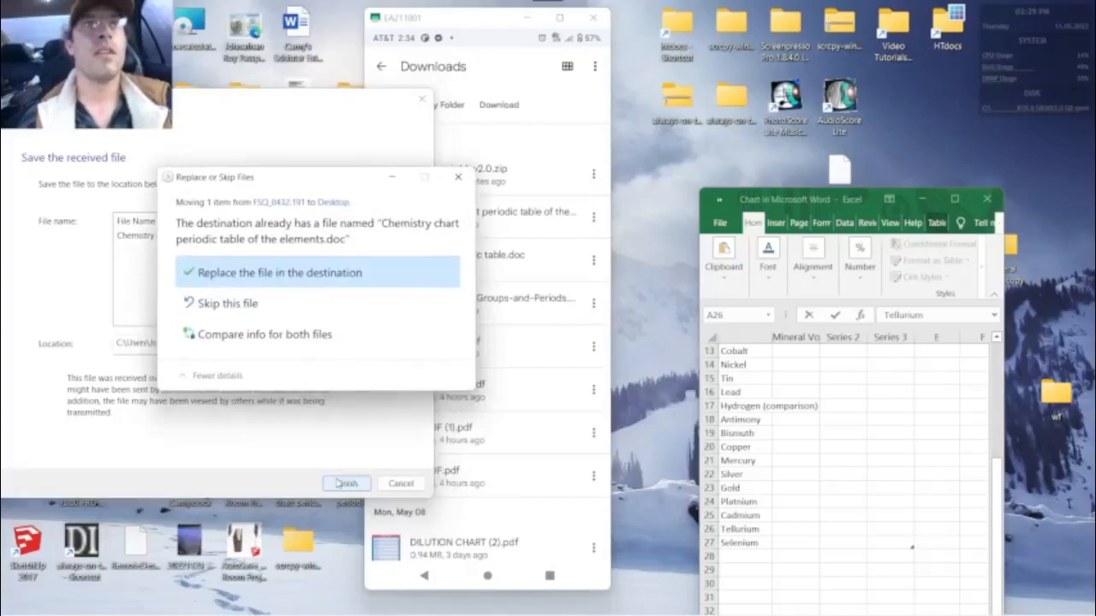
left_click(310, 273)
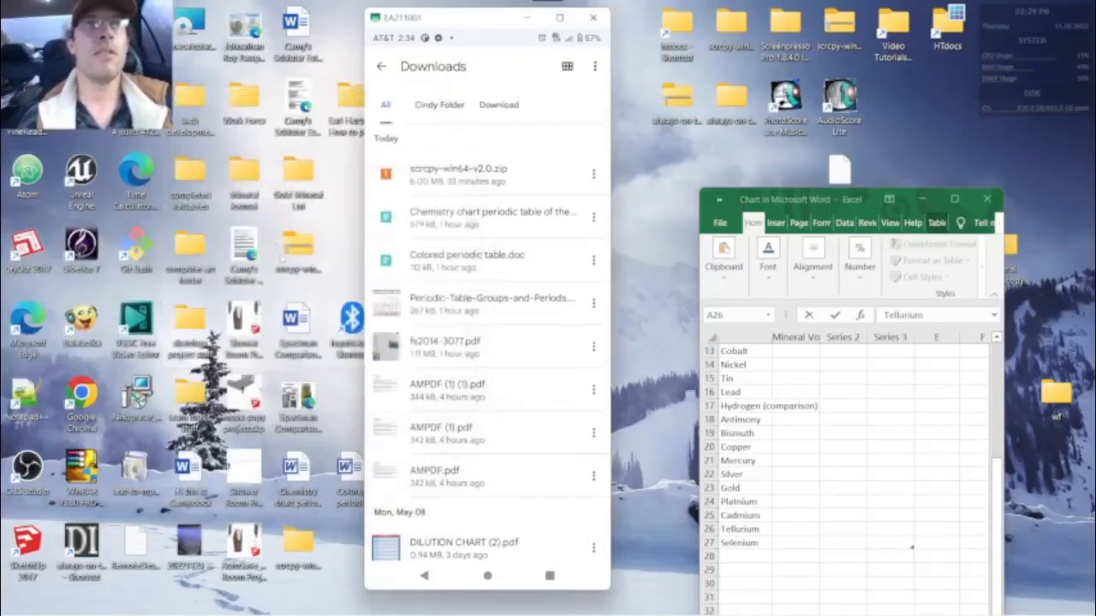
Step: Move the phone window off the desktop files, open and skim the Chemistry chart document, then close it and minimize Document1
left_click_drag(451, 17, 530, 46)
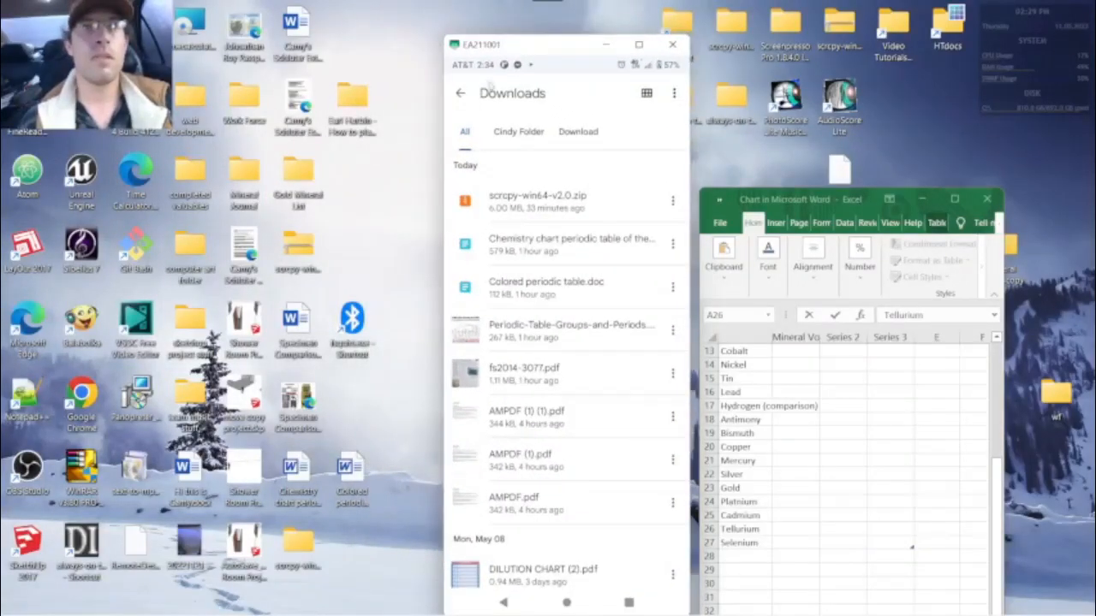
double_click(310, 504)
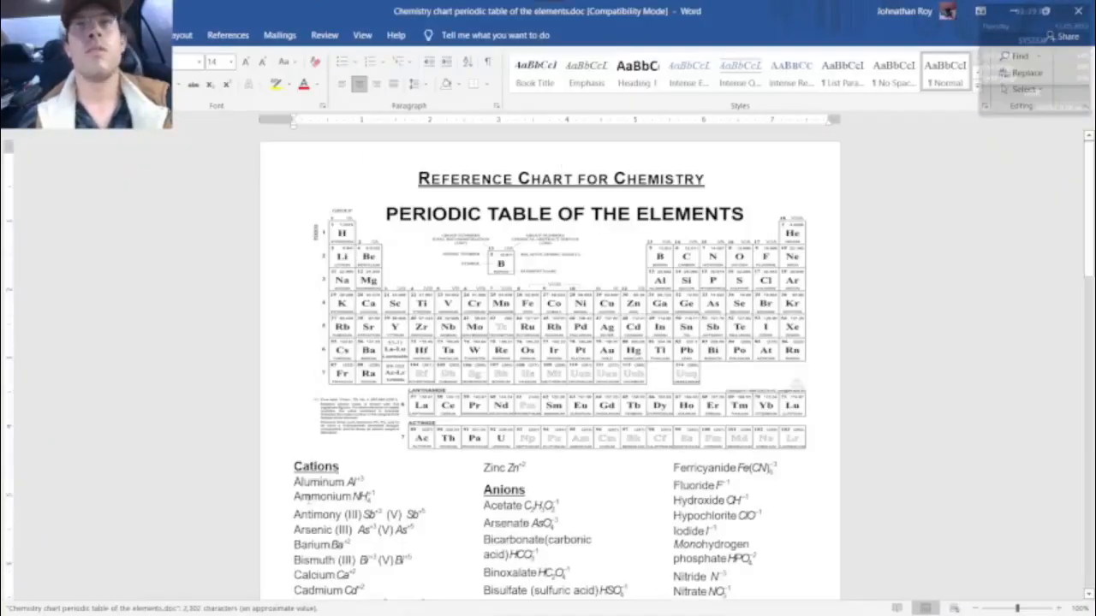
scroll(467, 393, "down", 10)
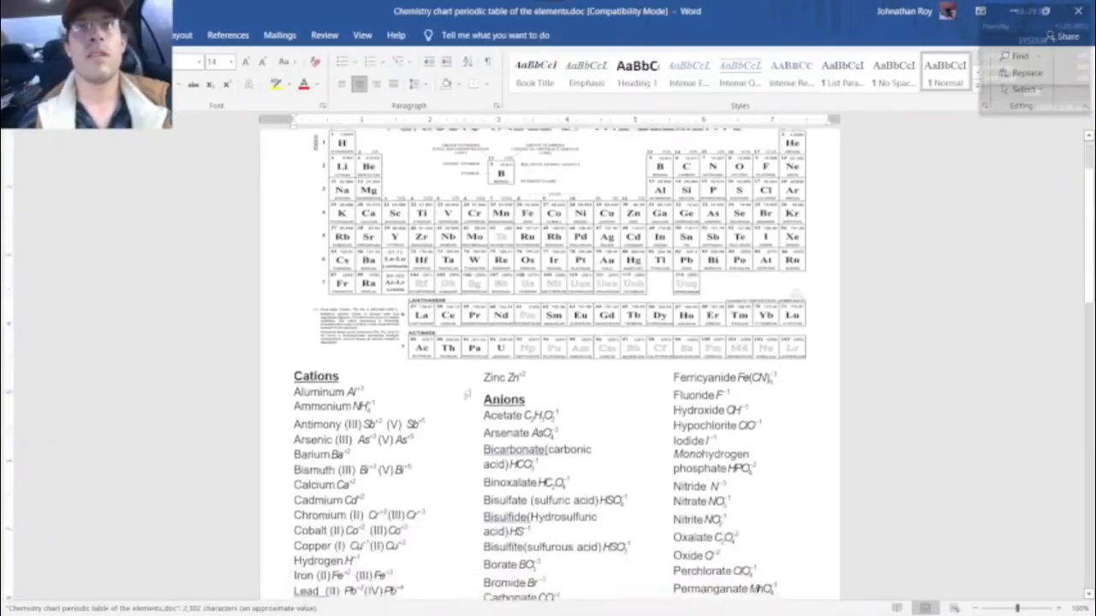
scroll(467, 392, "down", 5)
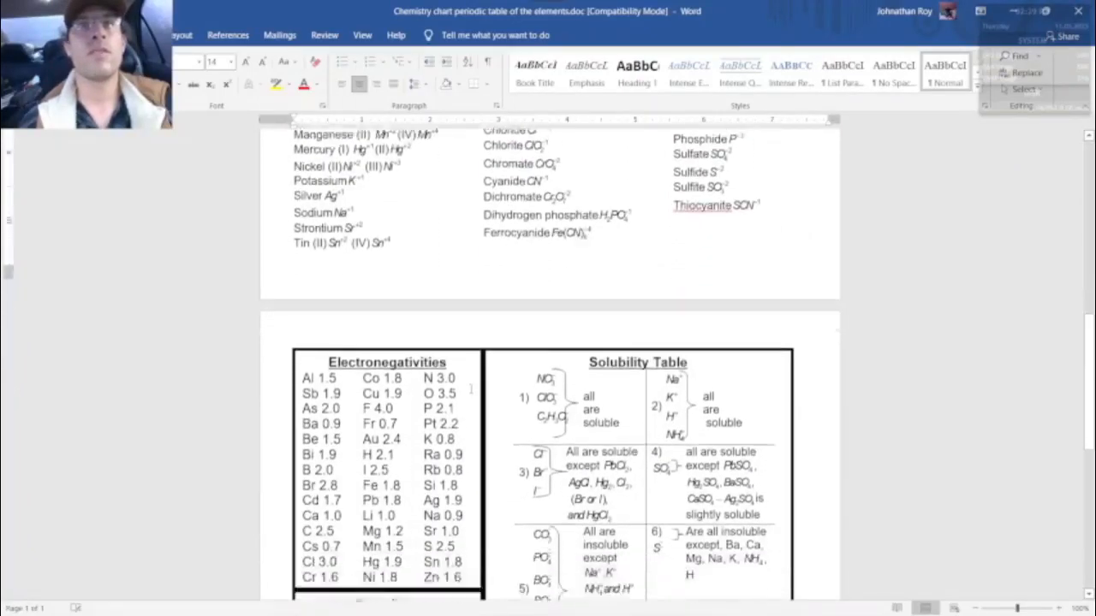
scroll(467, 394, "up", 5)
scroll(467, 393, "up", 6)
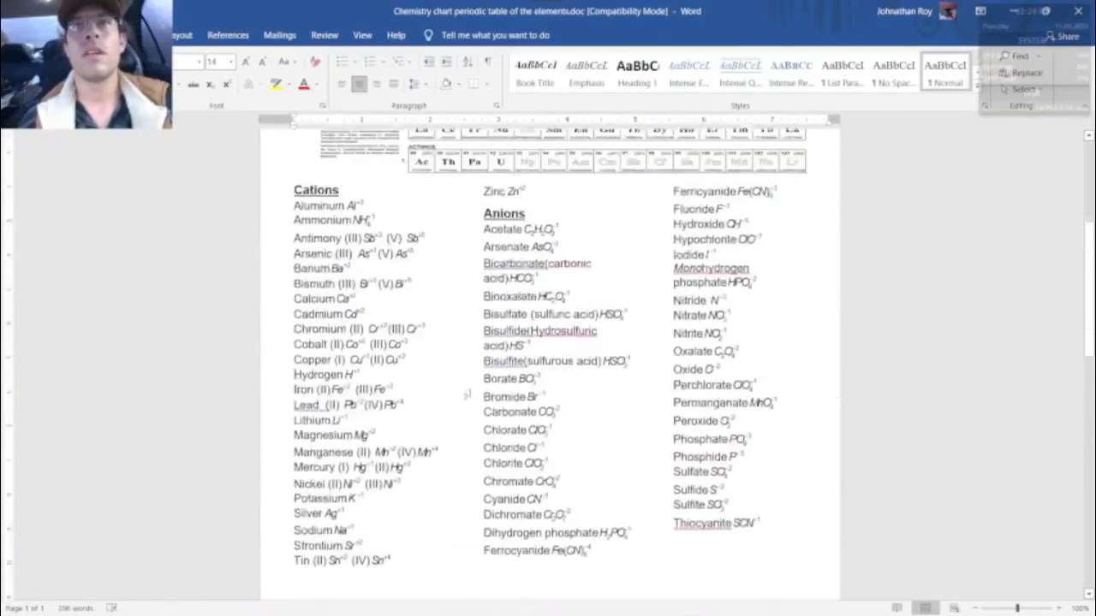
left_click(1075, 11)
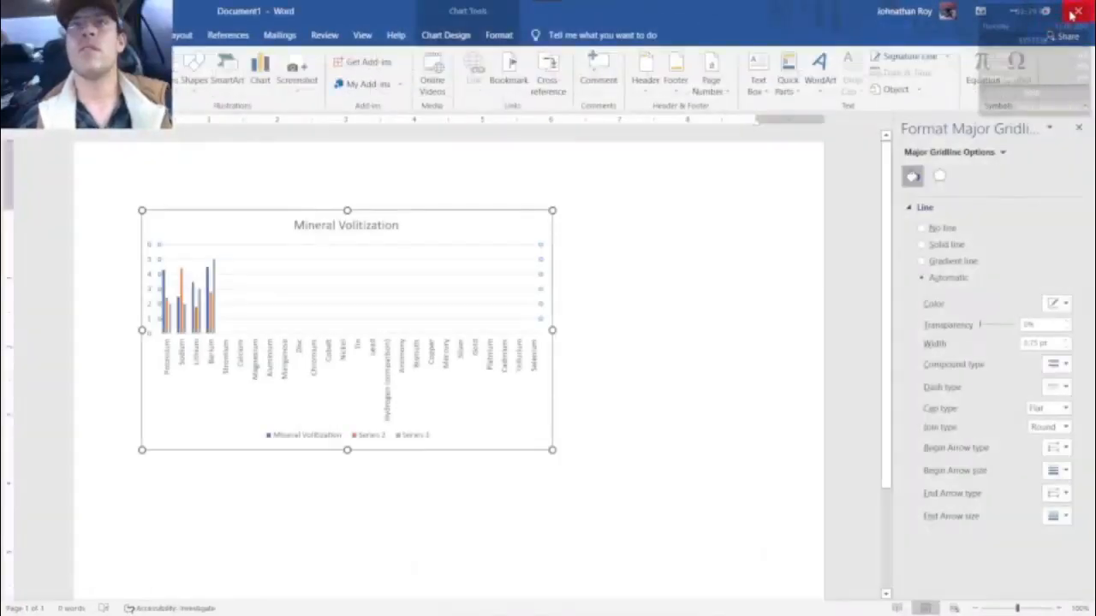
left_click(1015, 10)
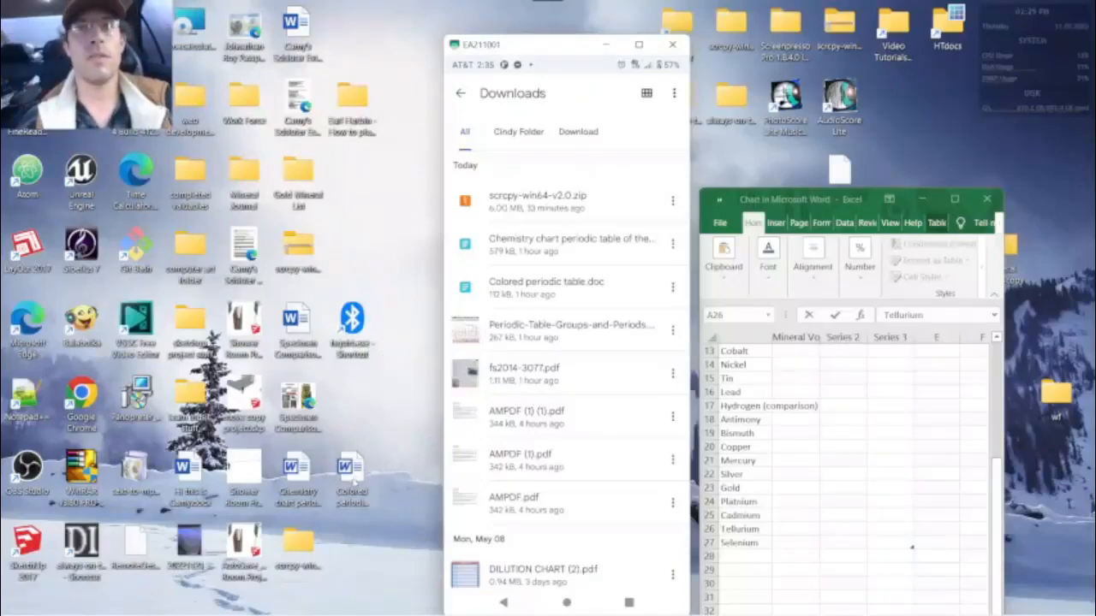
Step: Try to send Colored periodic table.doc from the desktop over Bluetooth to the second AT&T RADIANT Max 5G phone listed
mouse_move(386, 615)
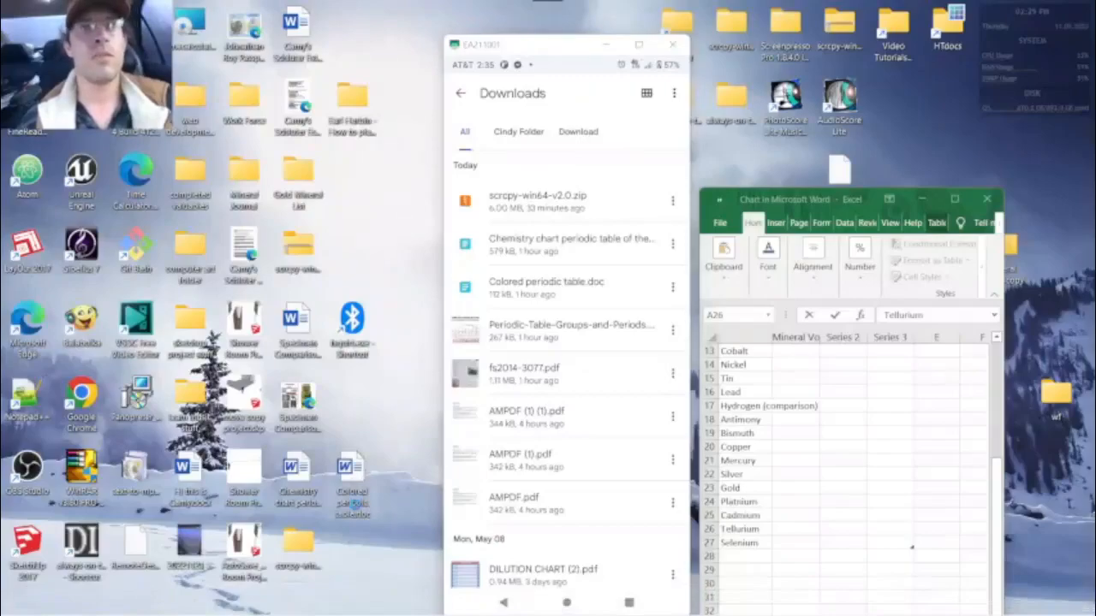
right_click(358, 512)
left_click(399, 491)
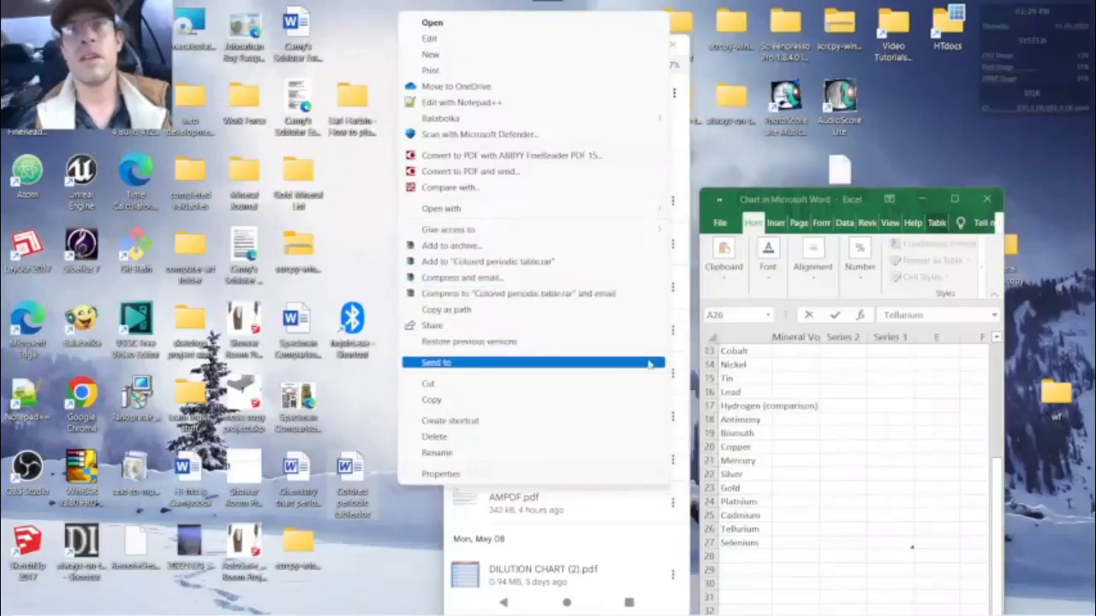
left_click(678, 364)
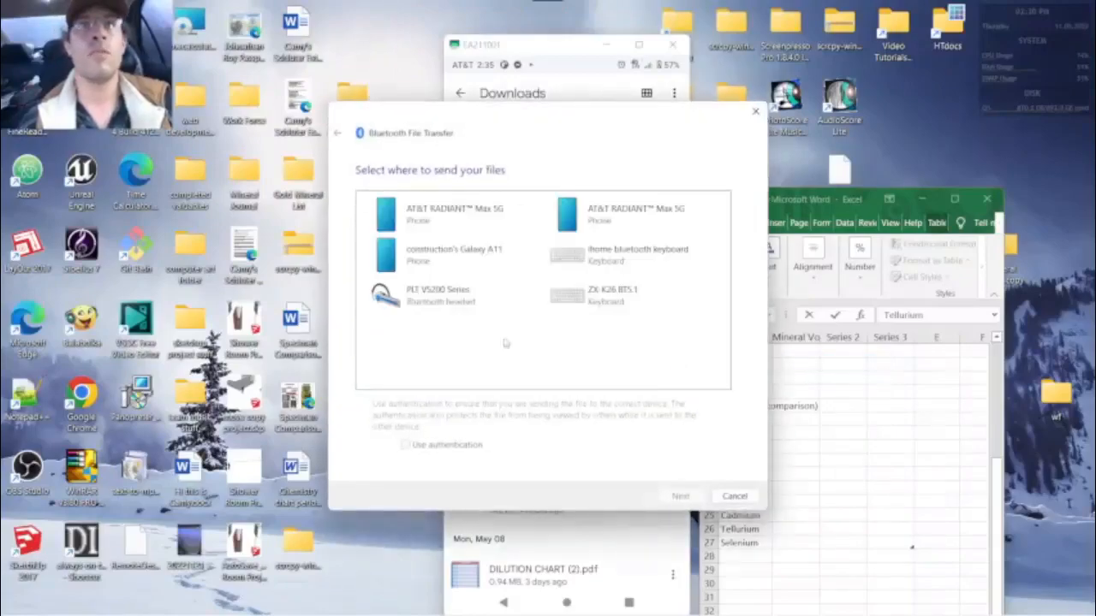
left_click(573, 219)
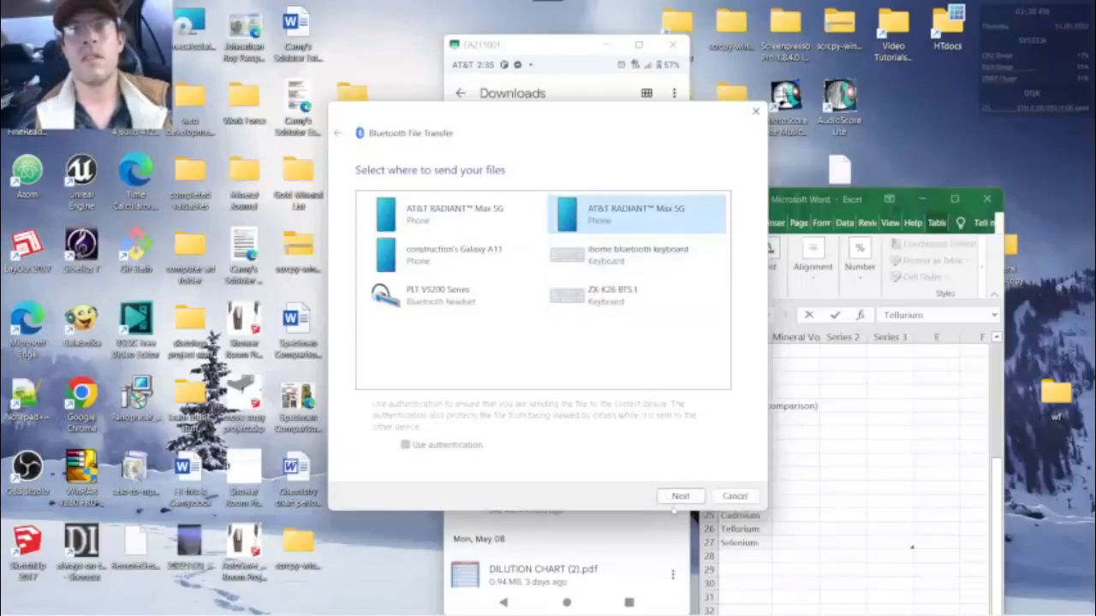
left_click(677, 500)
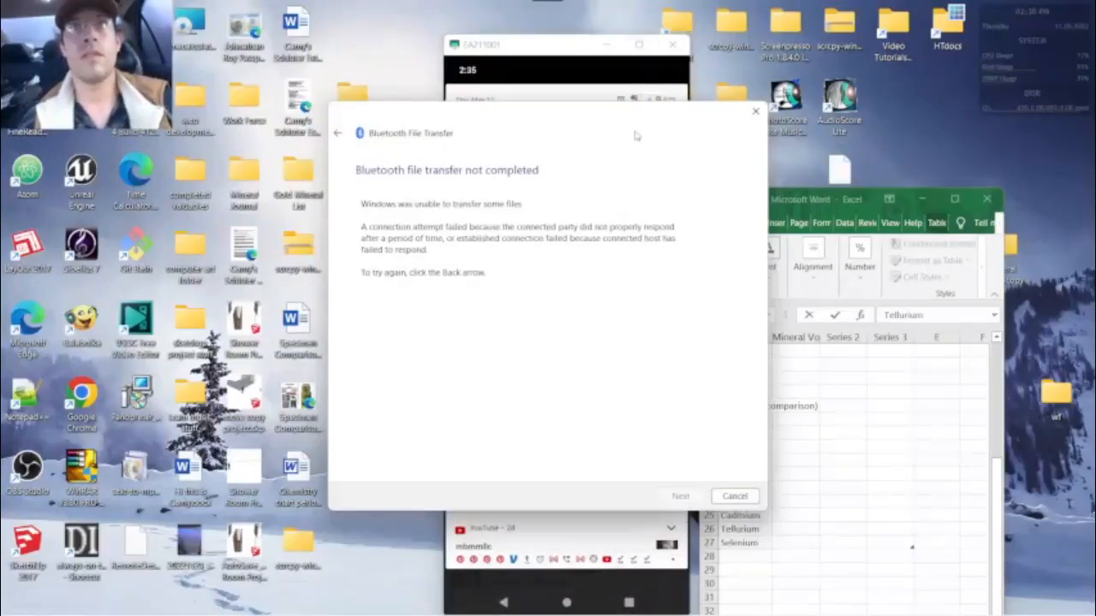
Step: Move the transfer wizard away from the mirrored phone, return the phone to its home screen, and close the wizard
left_click_drag(636, 127, 312, 129)
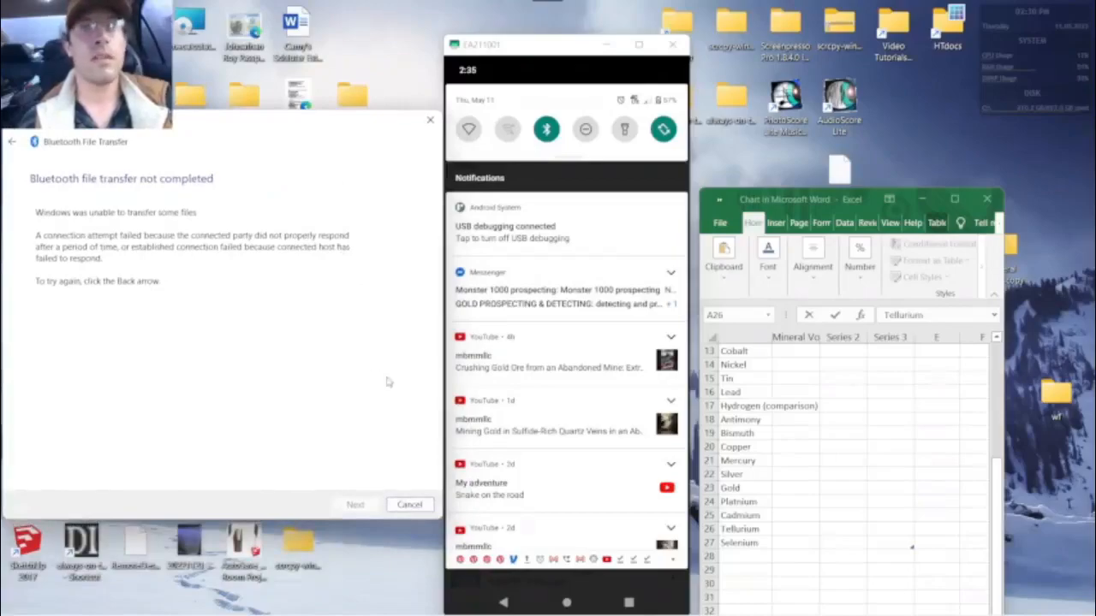
mouse_move(514, 613)
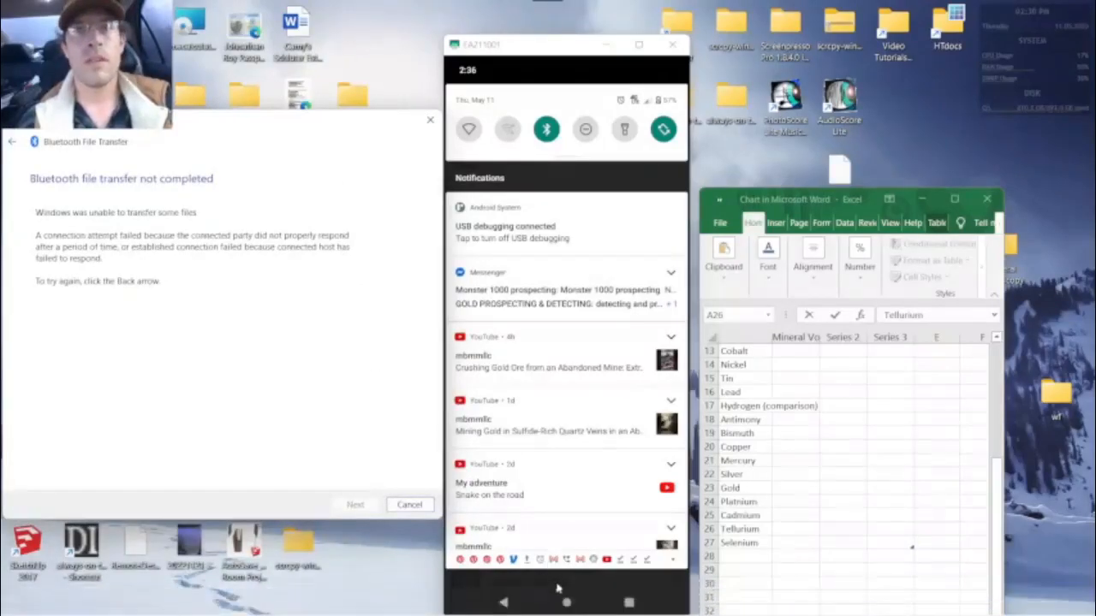
left_click(565, 603)
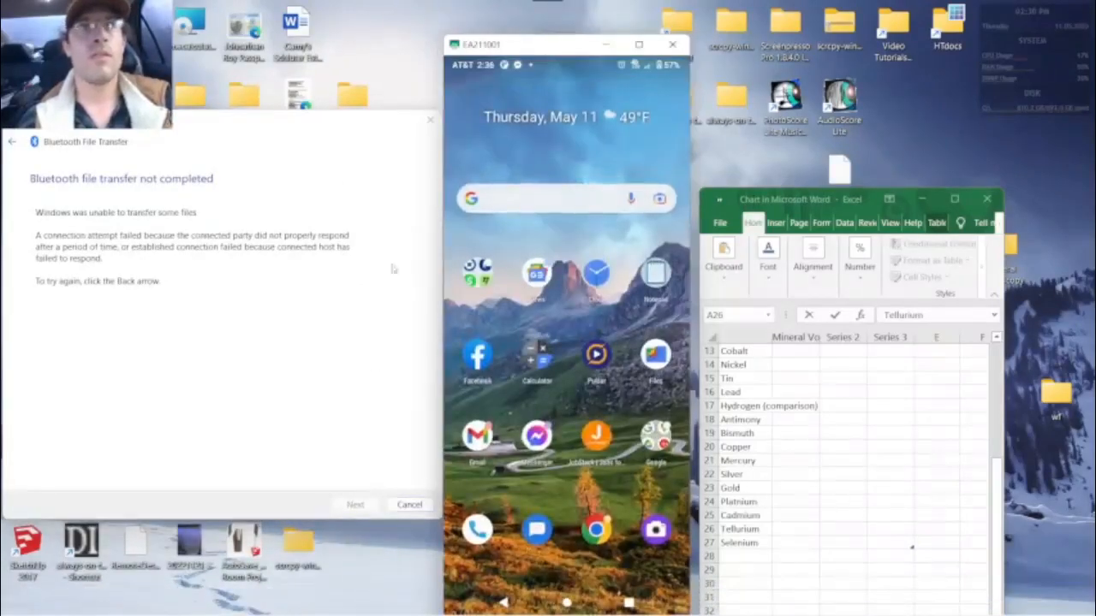
left_click(430, 120)
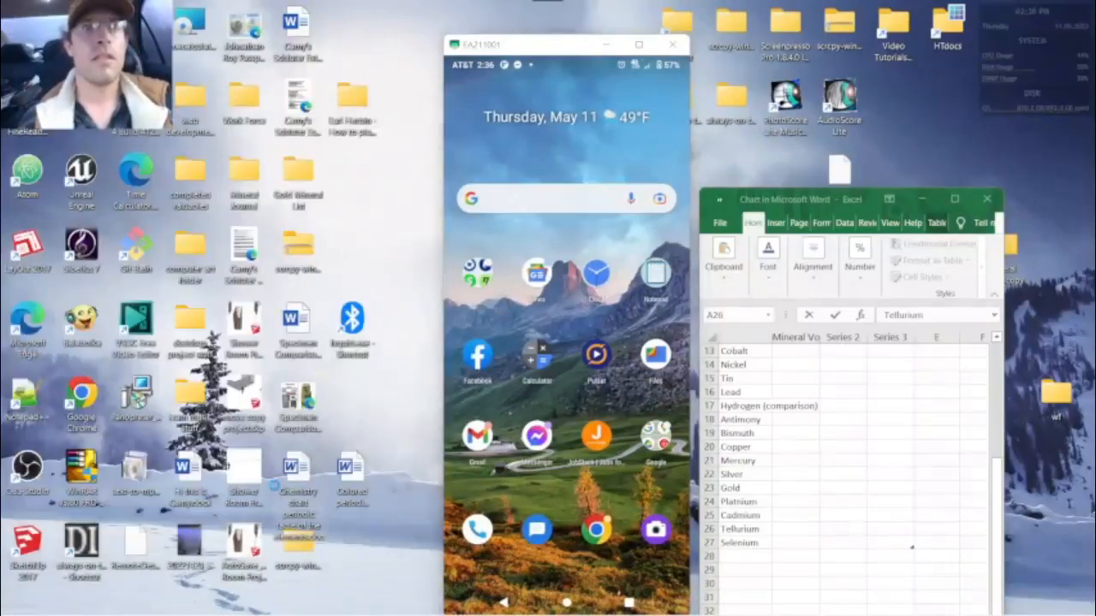
Step: Send the Chemistry chart periodic table of the elements document from the desktop over Bluetooth to the second AT&T RADIANT Max 5G phone listed
right_click(279, 485)
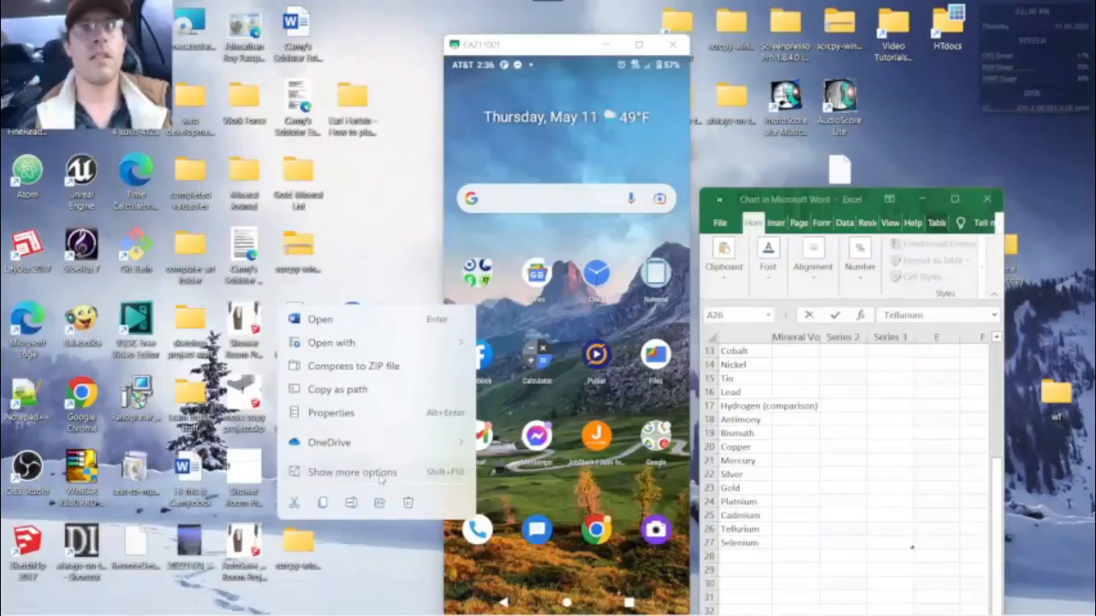
left_click(377, 473)
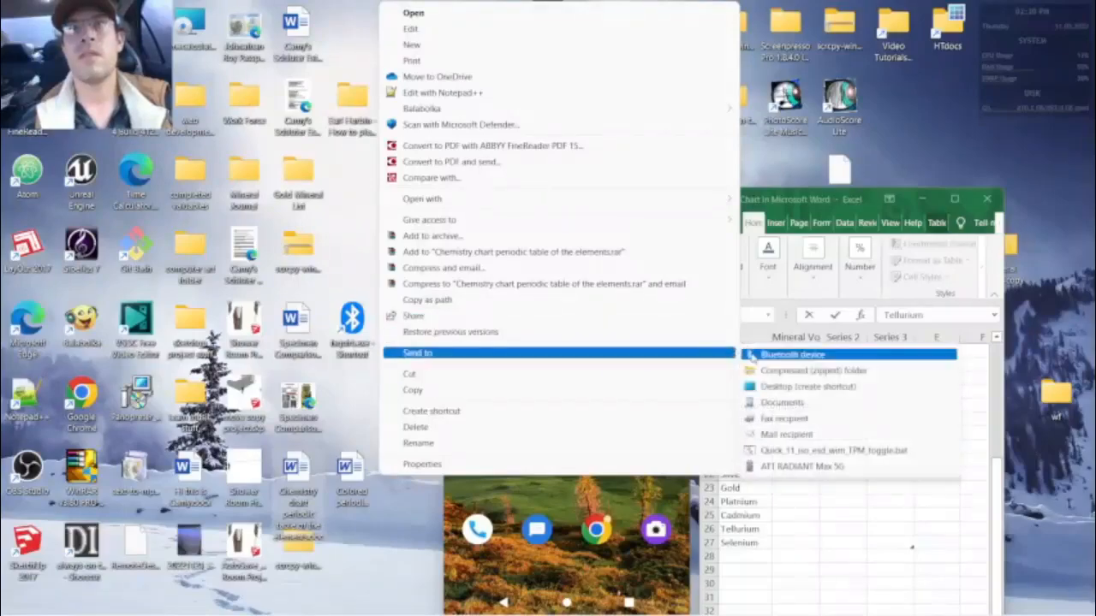
left_click(766, 355)
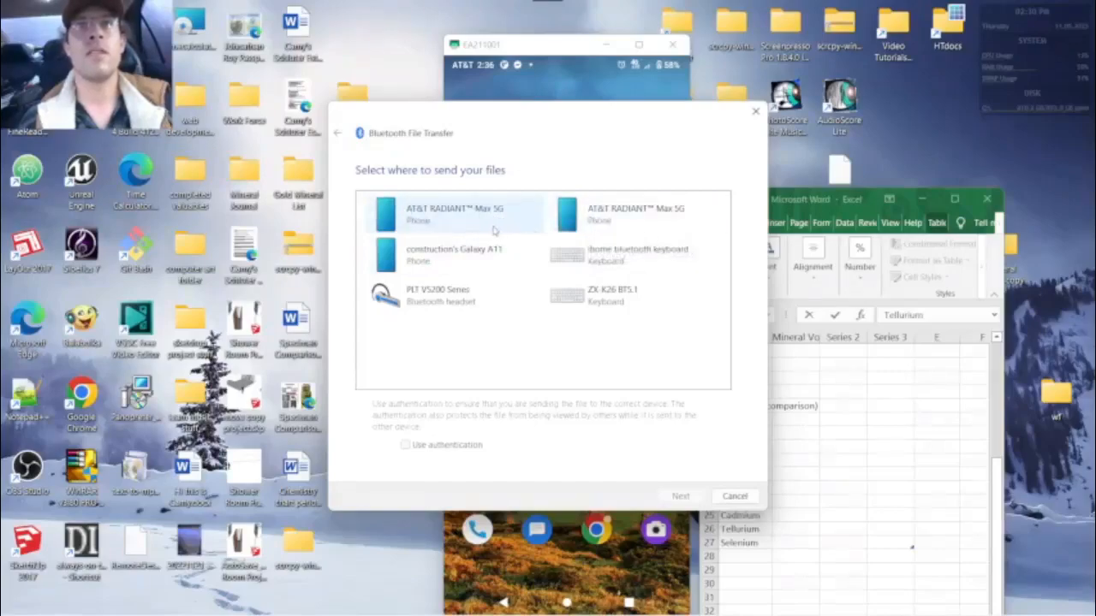
left_click(634, 214)
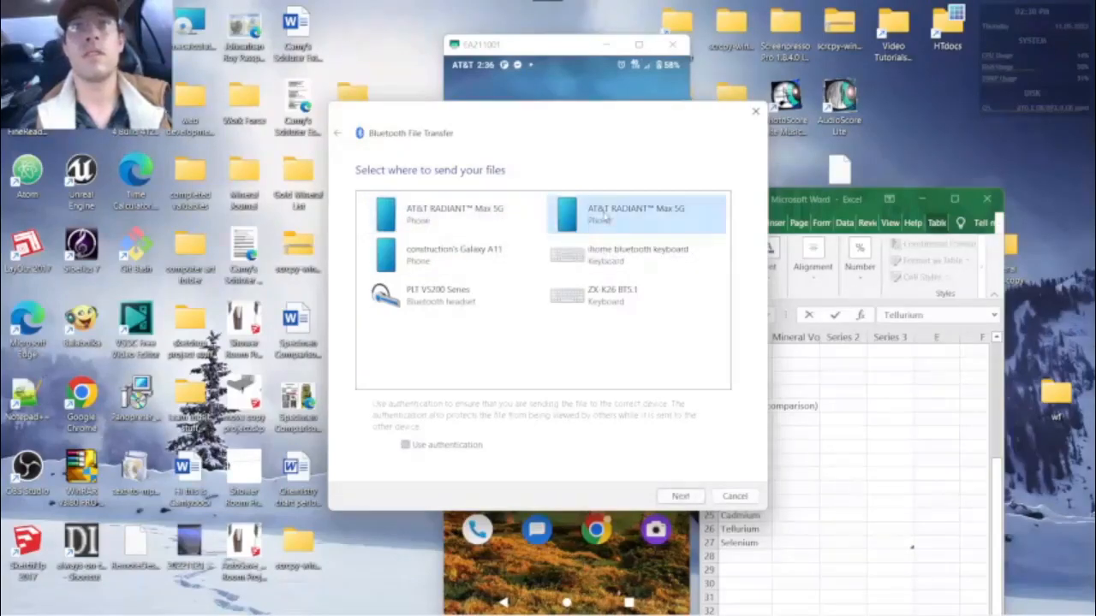
left_click(680, 497)
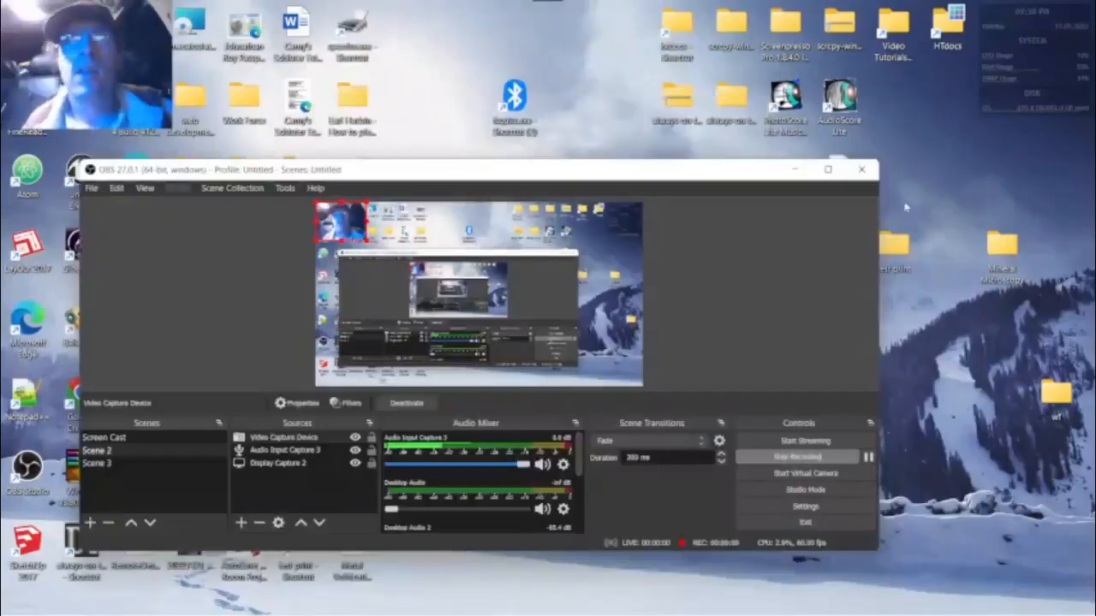
Step: Minimize OBS and decline launching a second instance of it
left_click(791, 171)
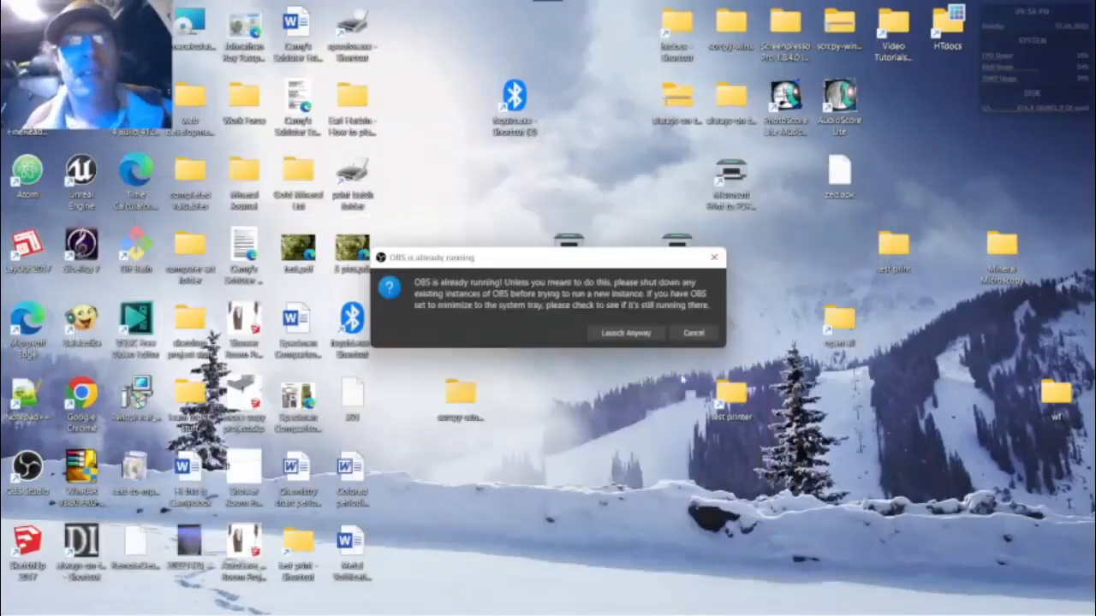
left_click(683, 335)
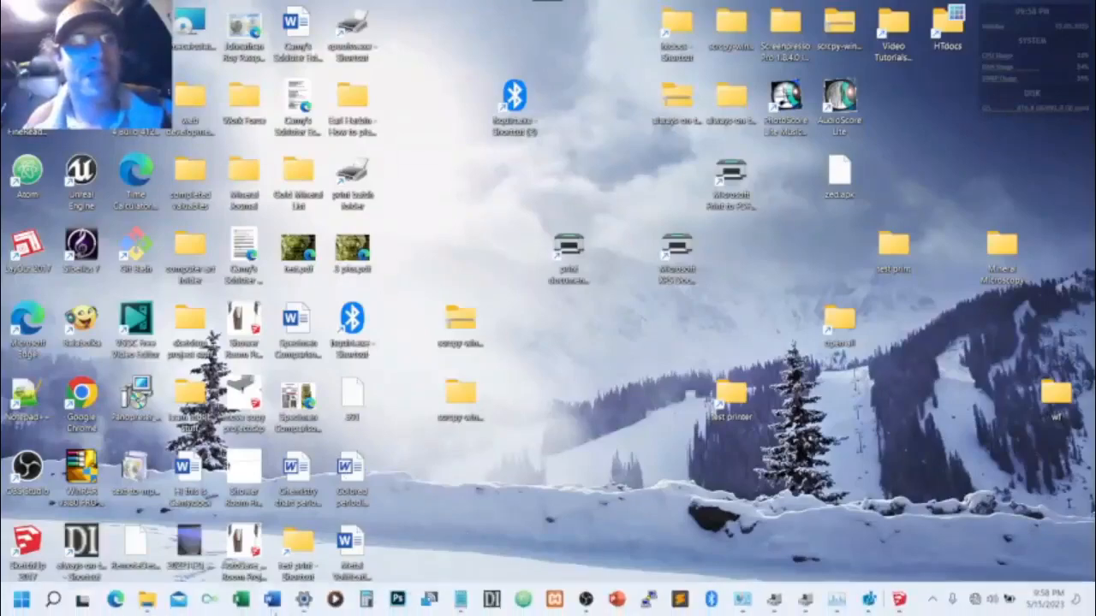
mouse_move(316, 603)
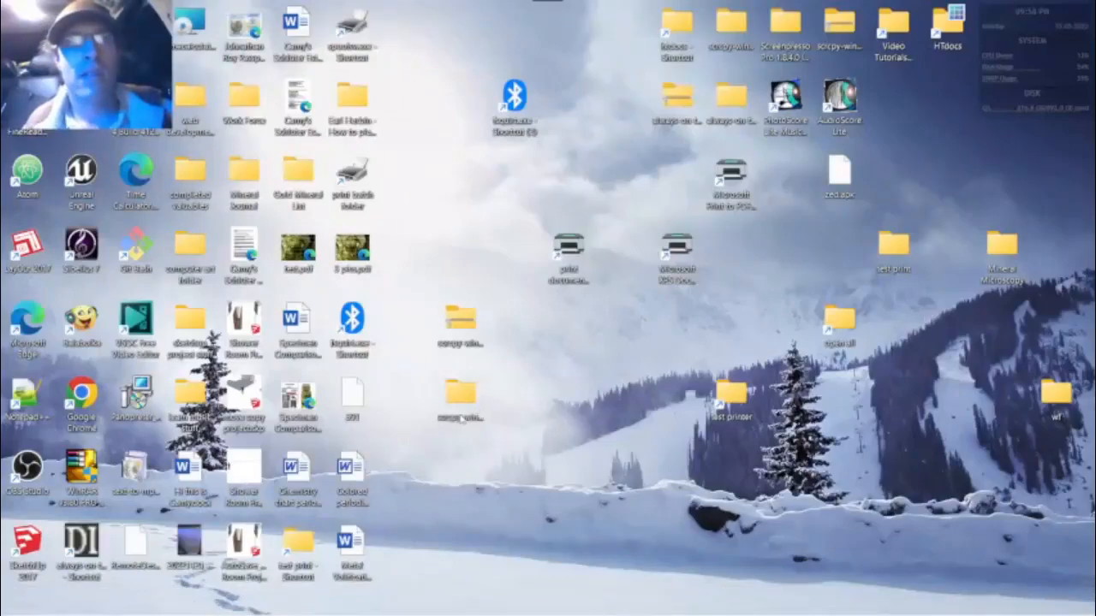
Step: Start mirroring the phone by running scrcpy.exe from the nested scrcpy-win64-v2.0 folder on the desktop
double_click(461, 418)
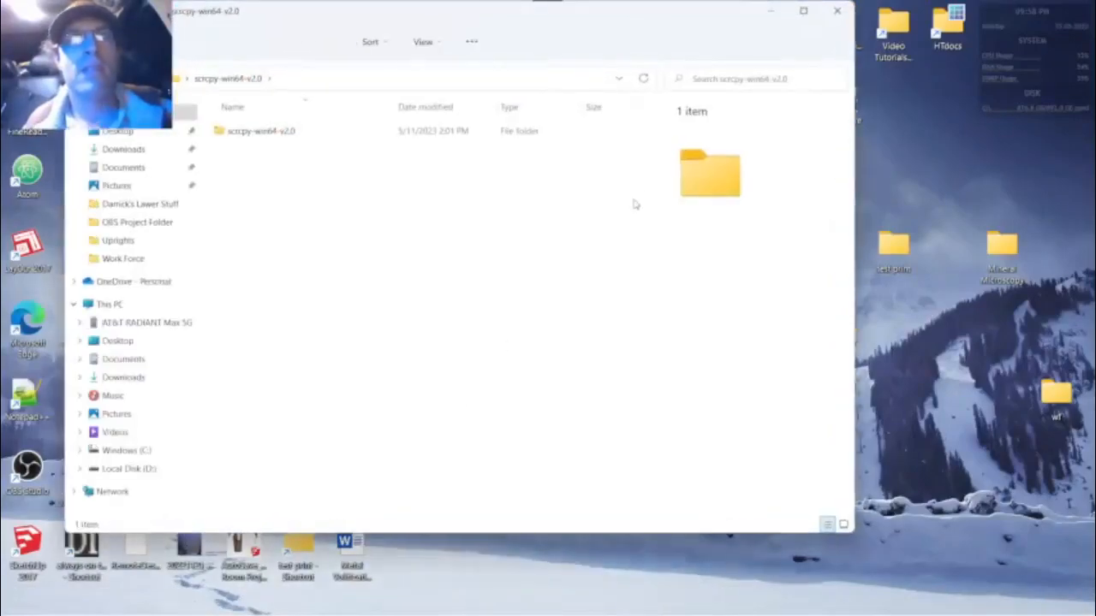
left_click(431, 135)
double_click(430, 135)
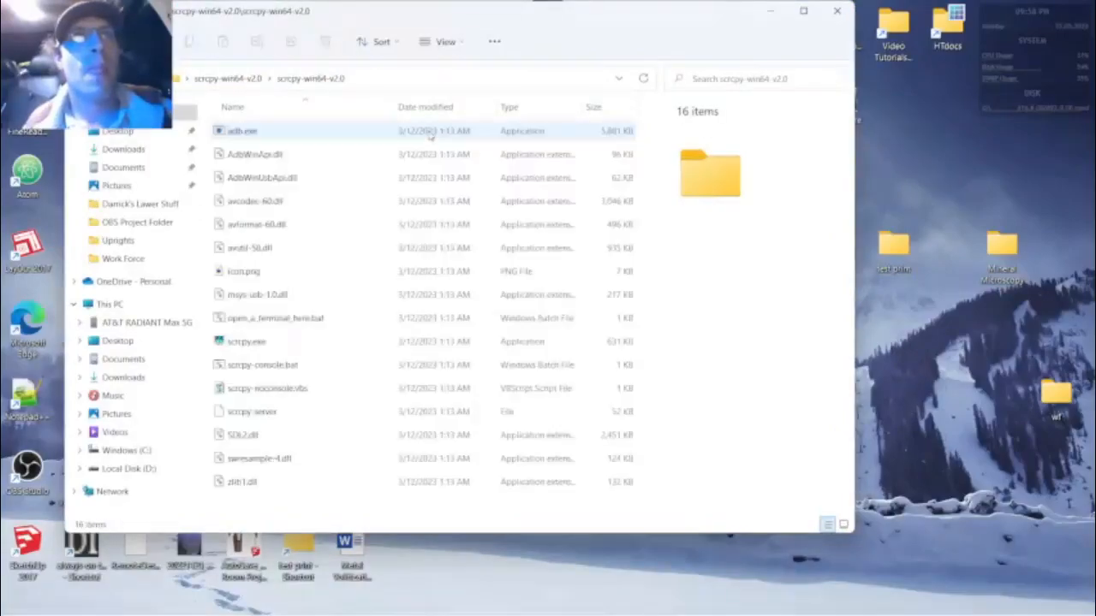
double_click(307, 342)
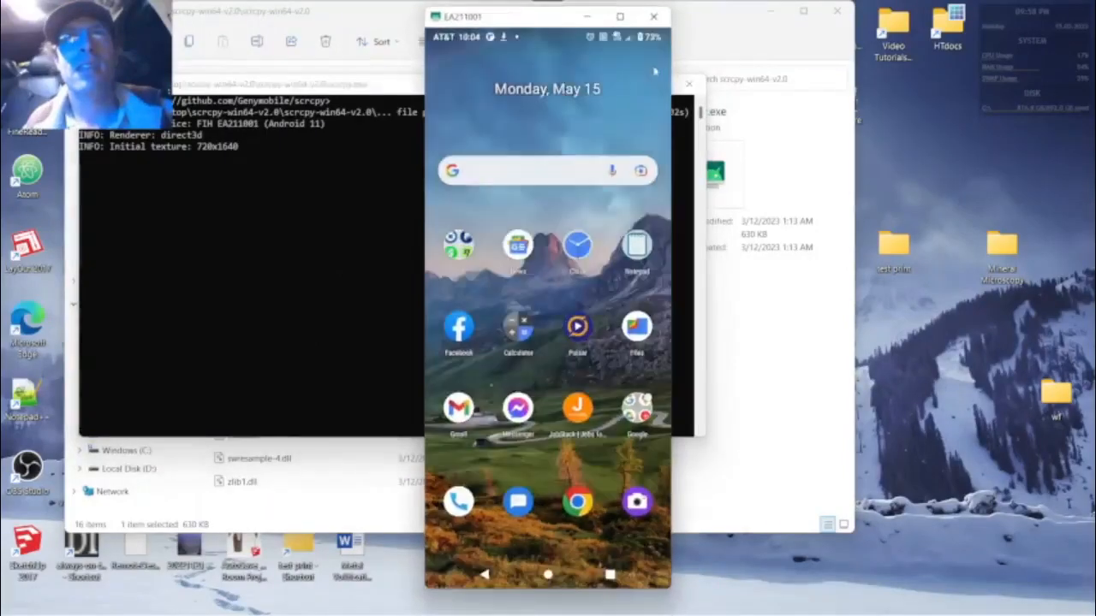
Step: Move the mirrored phone window to the side of the desktop and minimize the console and folder windows behind it
mouse_move(536, 37)
left_click_drag(484, 19, 127, 112)
left_click(624, 91)
left_click(771, 10)
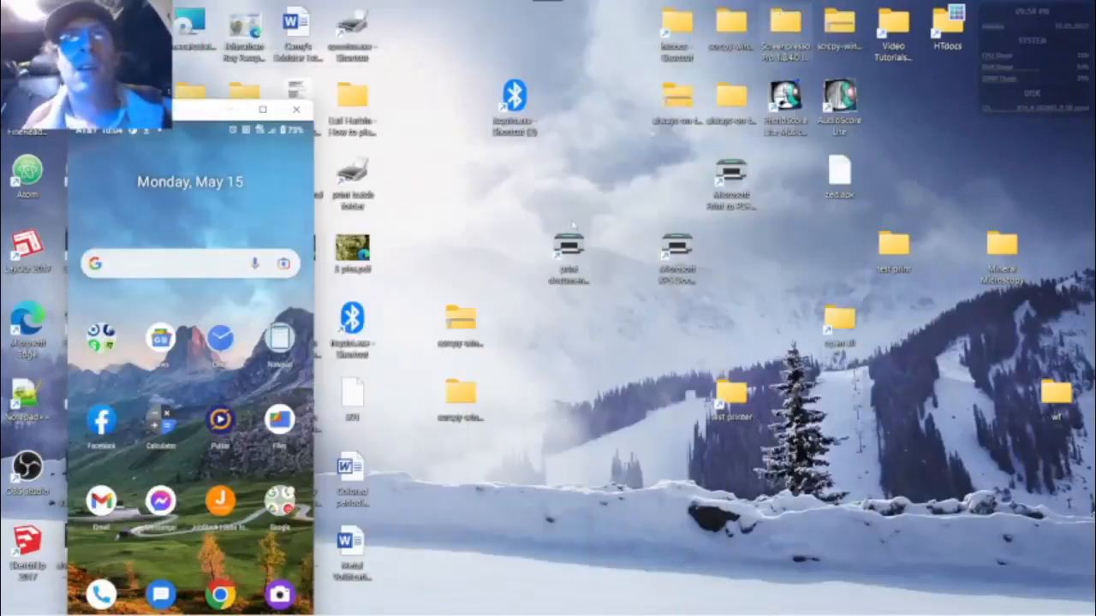
Step: Bring up Windows Settings, return to the Bluetooth & devices page, and view the full list of devices
mouse_move(270, 609)
left_click(304, 601)
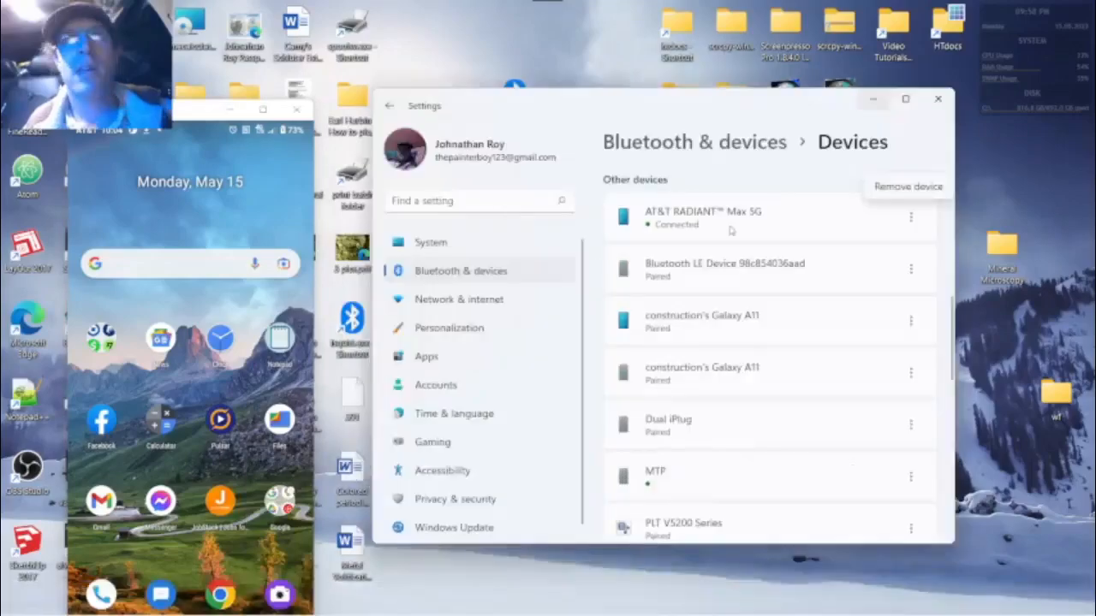
scroll(730, 230, "down", 3)
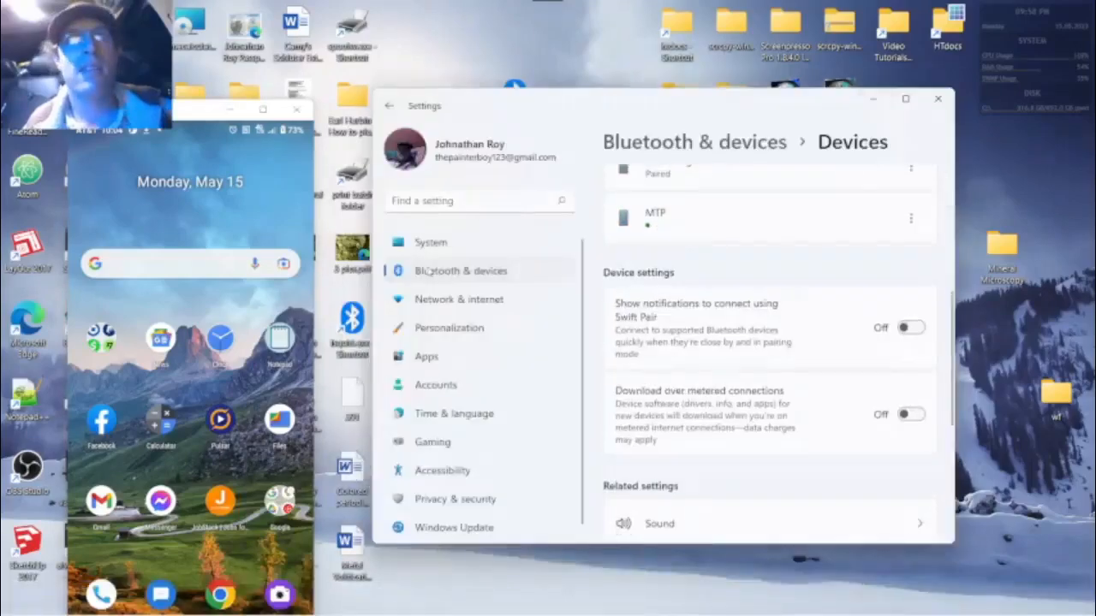
left_click(428, 270)
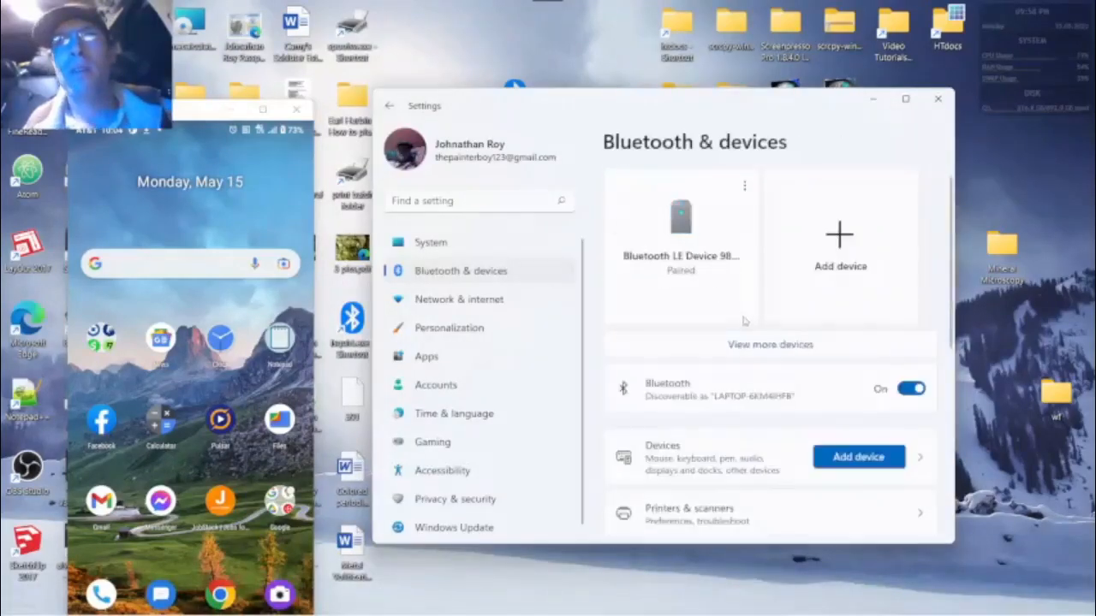
left_click(746, 339)
Step: Find the AT&T RADIANT Max 5G among the other devices, show its removal option without using it, and minimize Settings
scroll(748, 338, "down", 2)
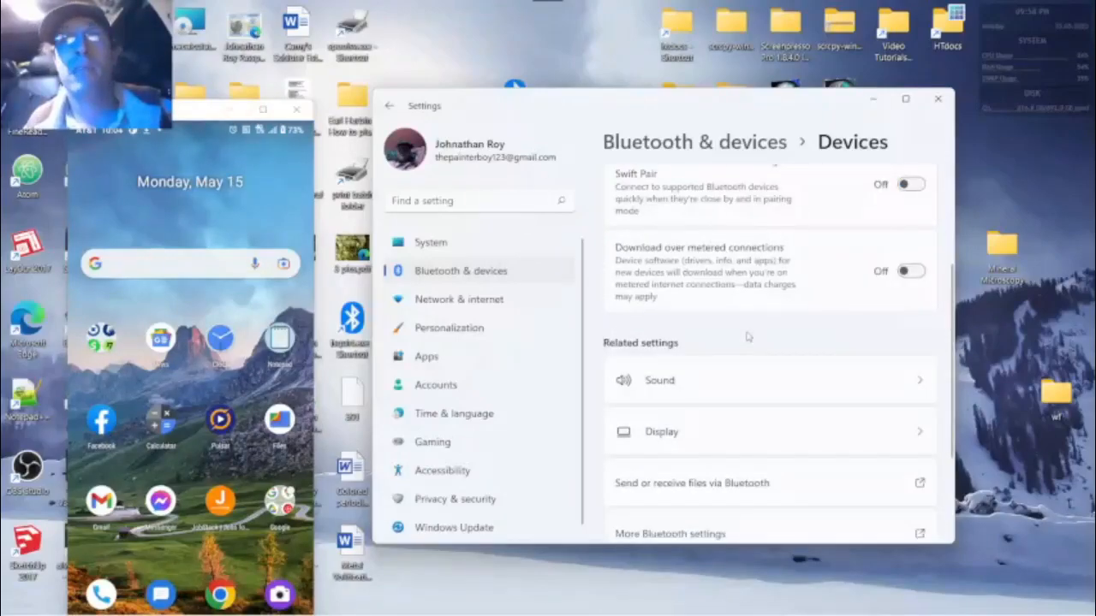
scroll(747, 337, "up", 10)
scroll(747, 338, "down", 5)
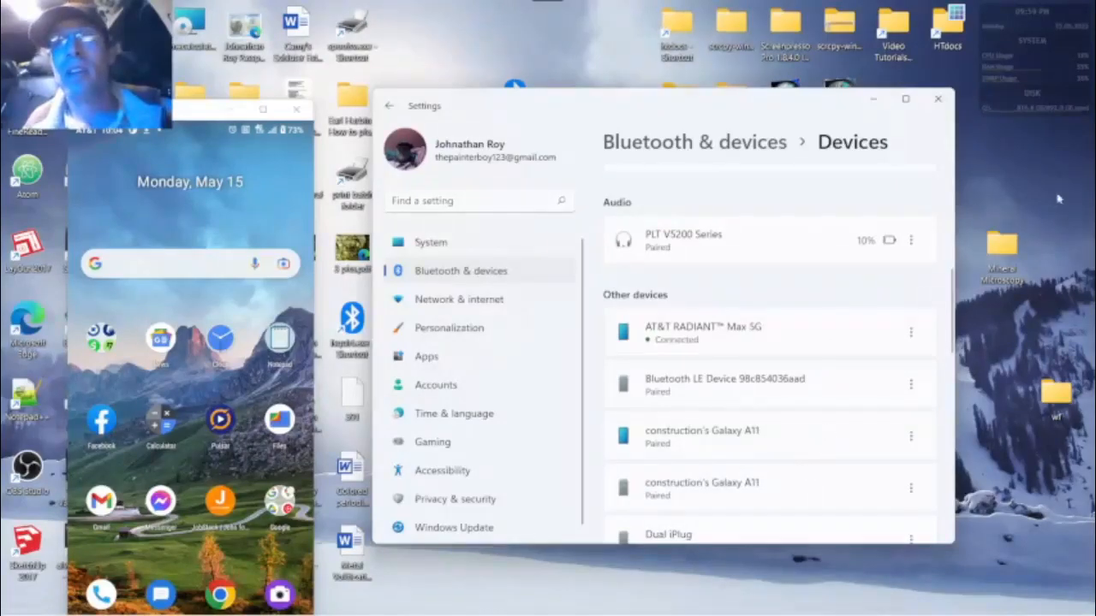
left_click(922, 340)
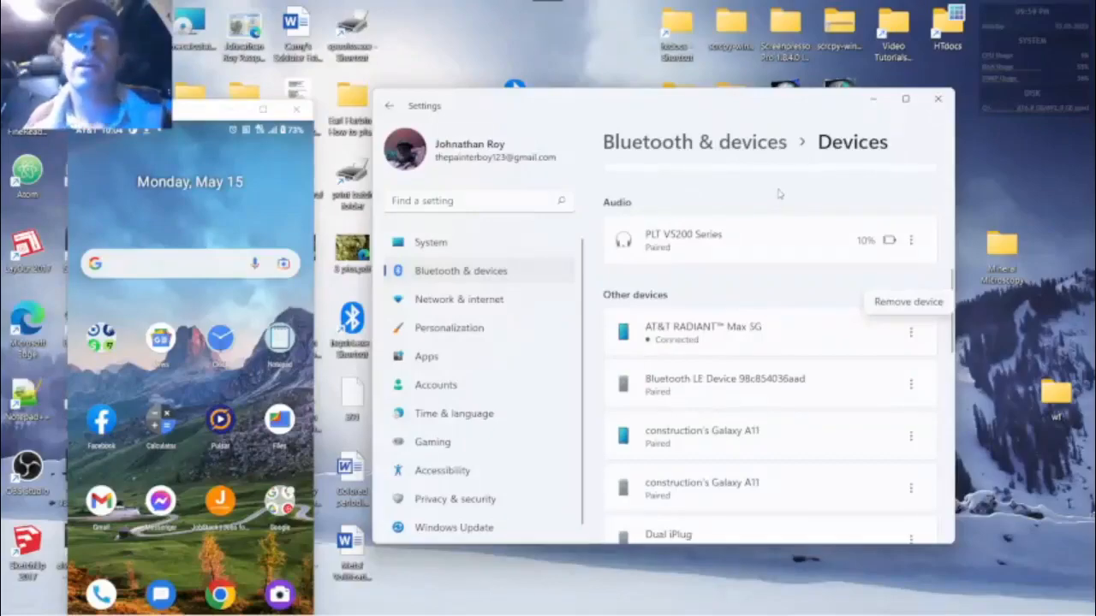
left_click(875, 103)
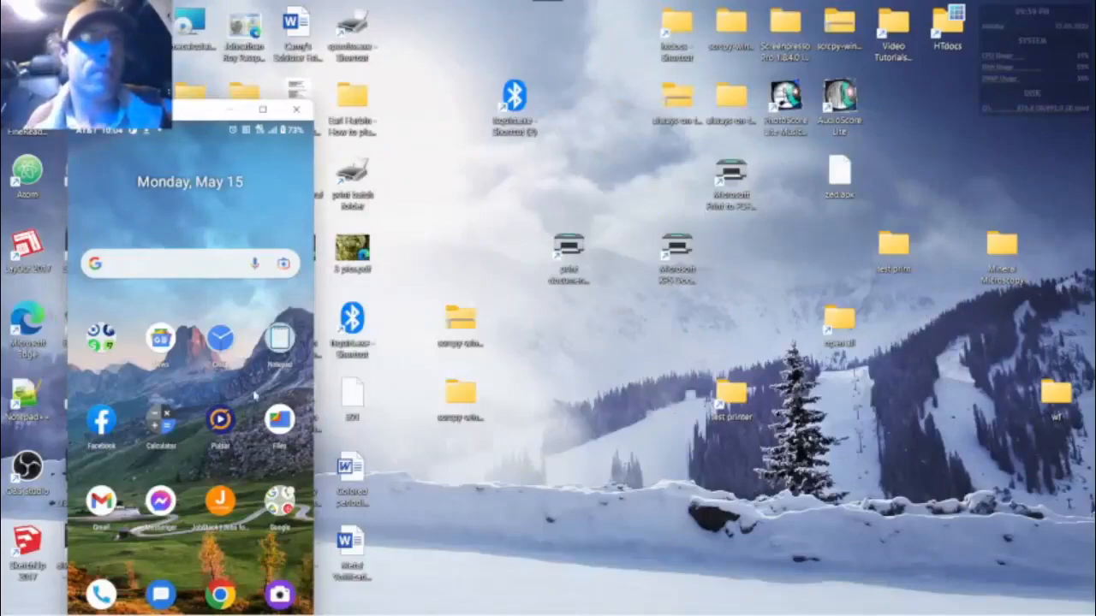
Step: Move the phone window off the desktop files, send Colored periodic table.doc over Bluetooth to the AT&T RADIANT Max 5G, and finish the wizard
left_click_drag(188, 112, 145, 43)
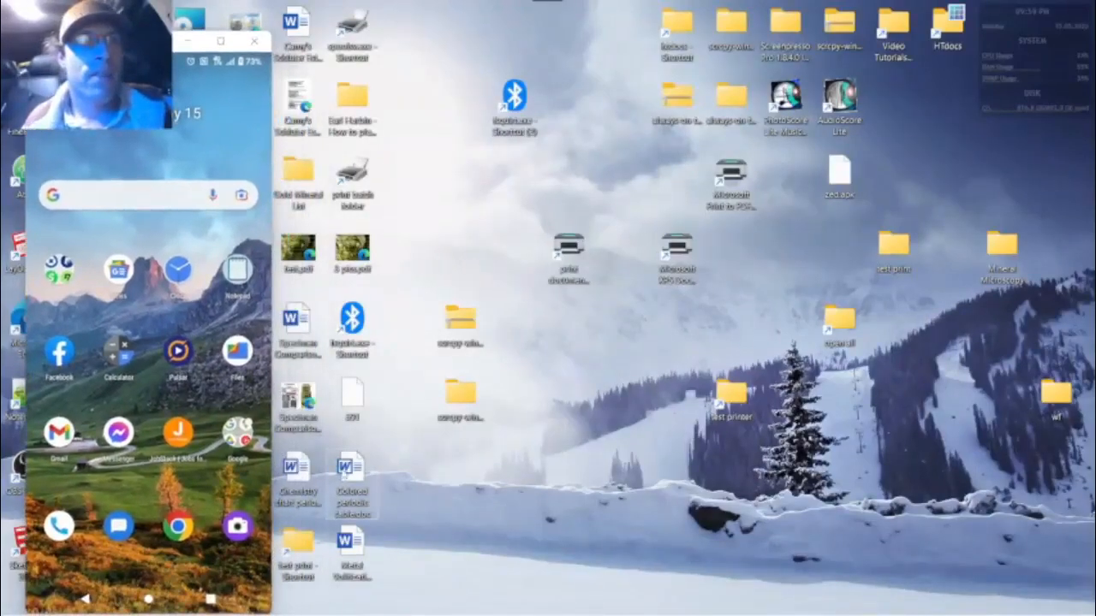
right_click(343, 475)
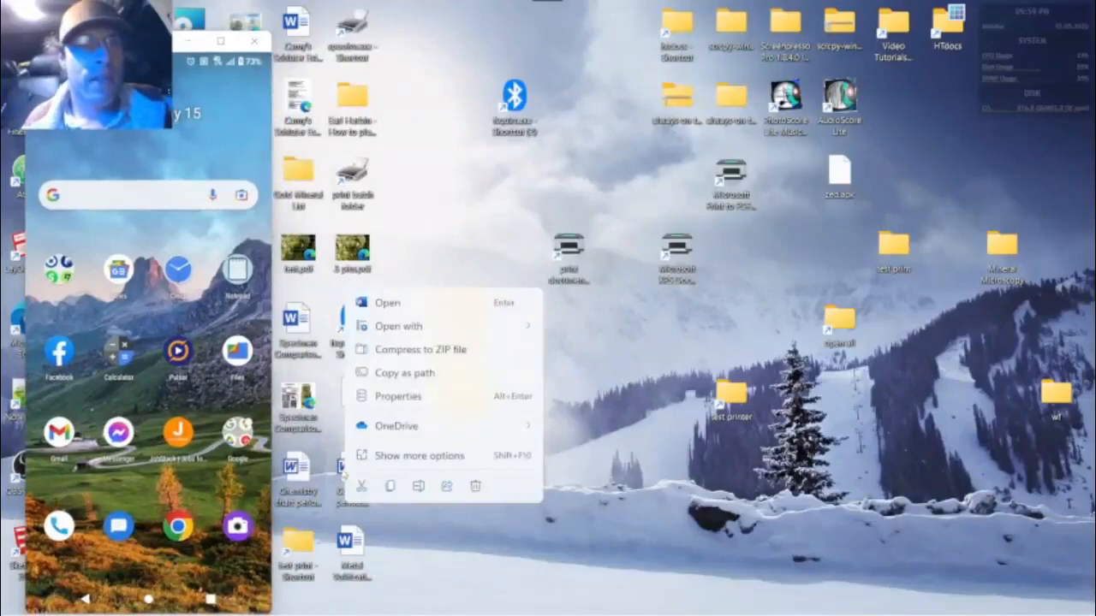
left_click(398, 457)
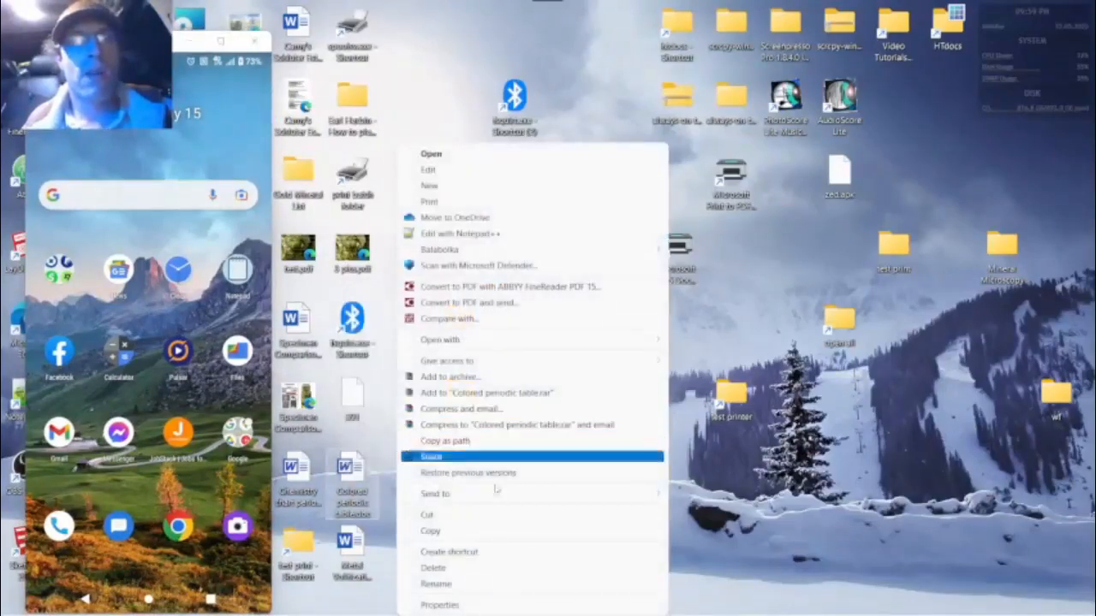
mouse_move(481, 494)
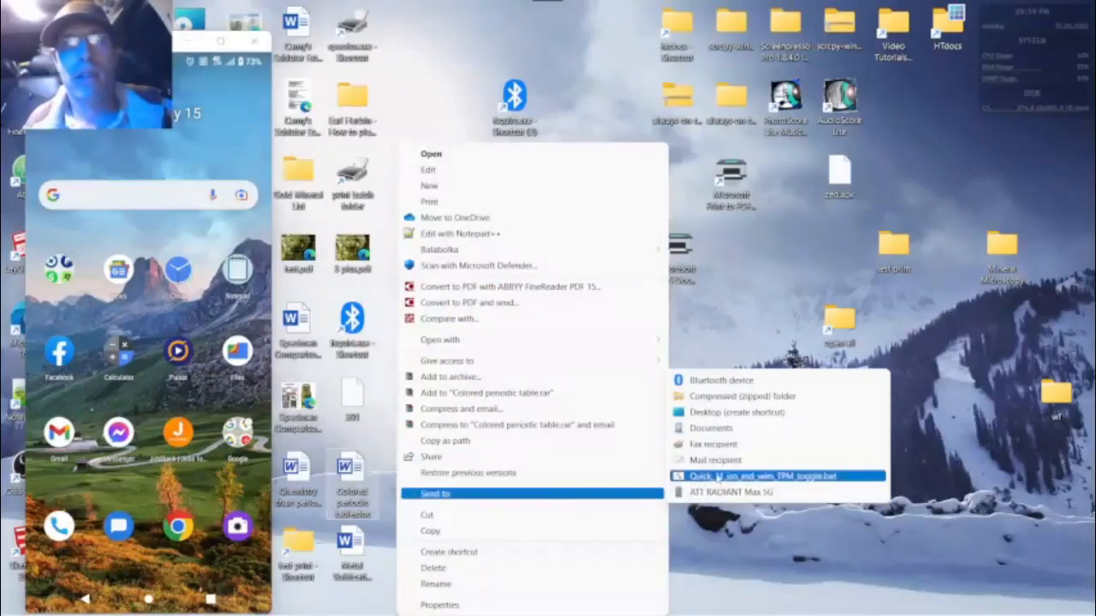
left_click(727, 387)
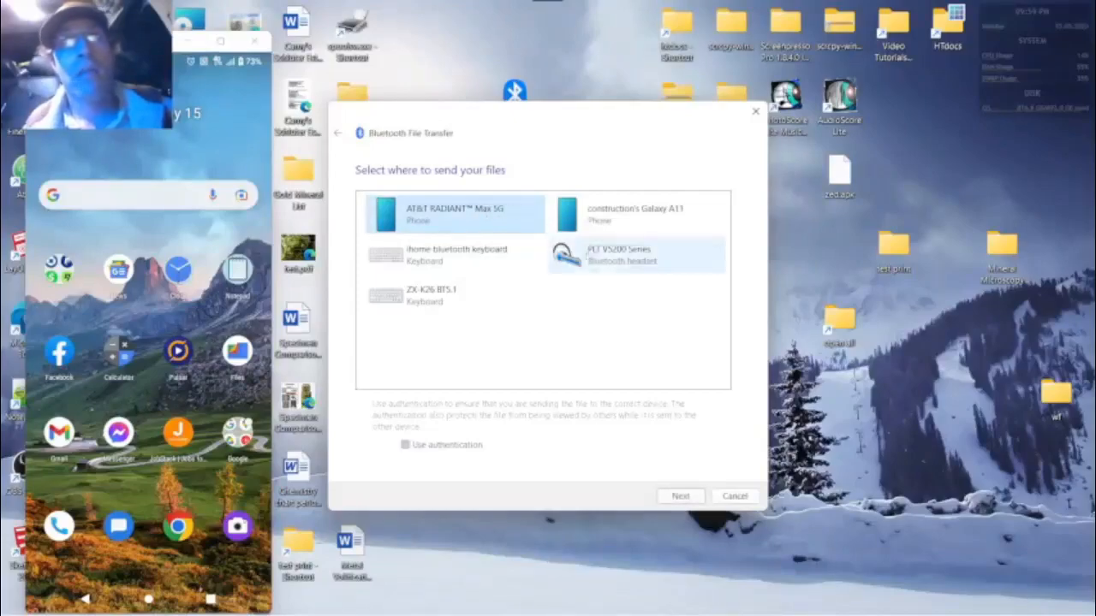
left_click(698, 500)
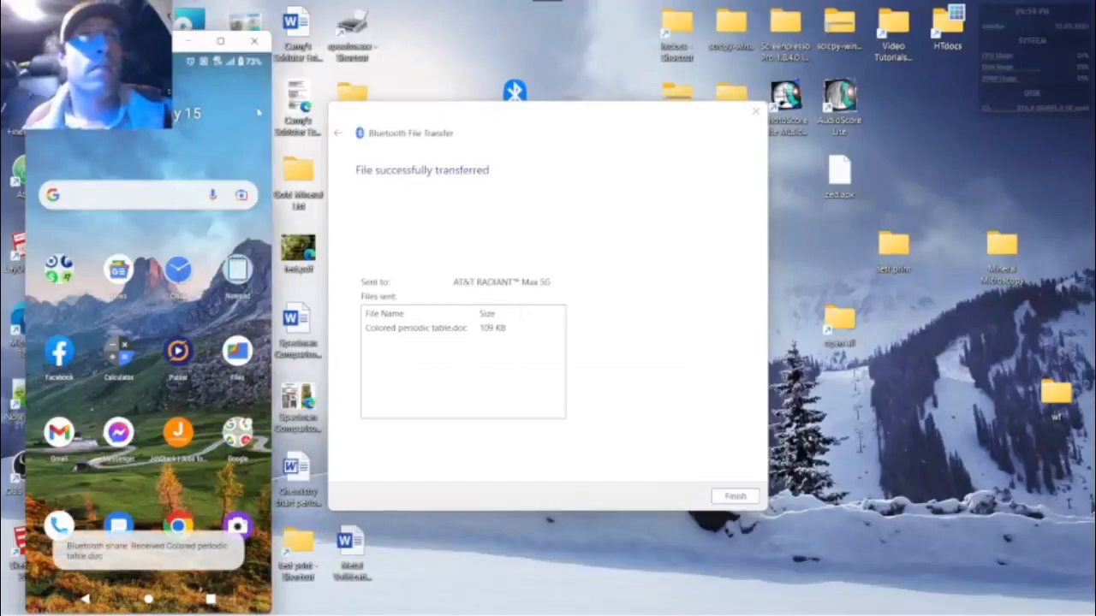
mouse_move(572, 73)
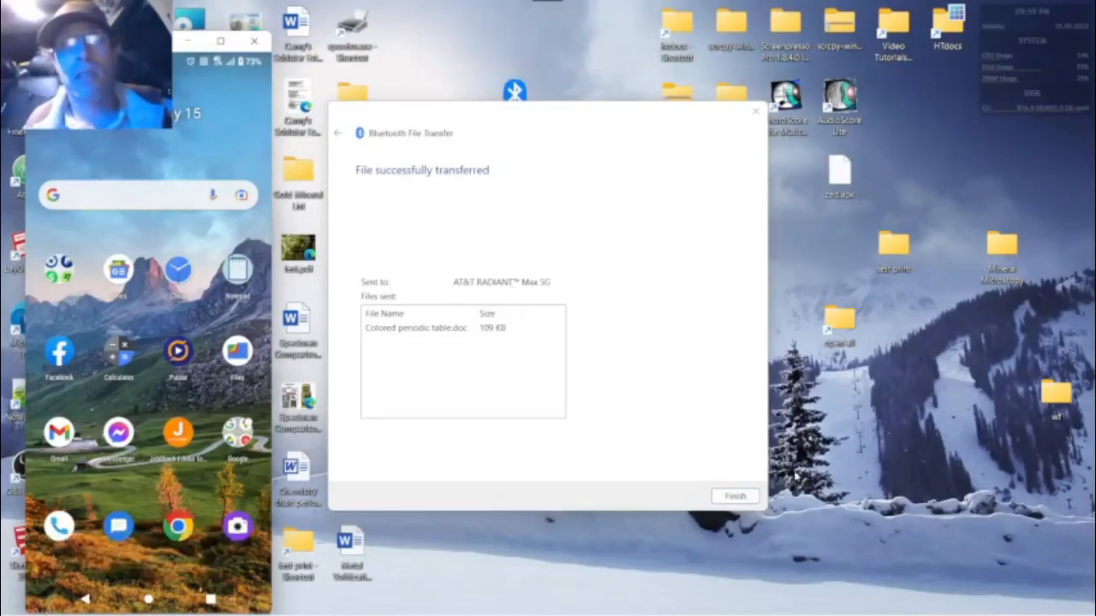
left_click(736, 496)
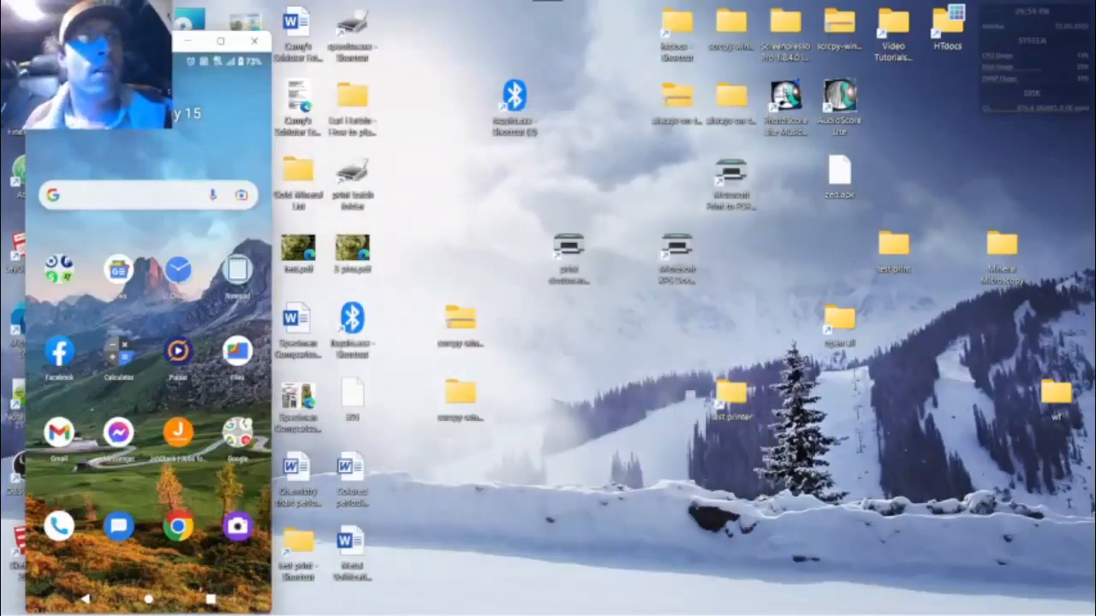
Step: Open the newest received Colored periodic table document from the phone's Files app with Word, just once
left_click(228, 352)
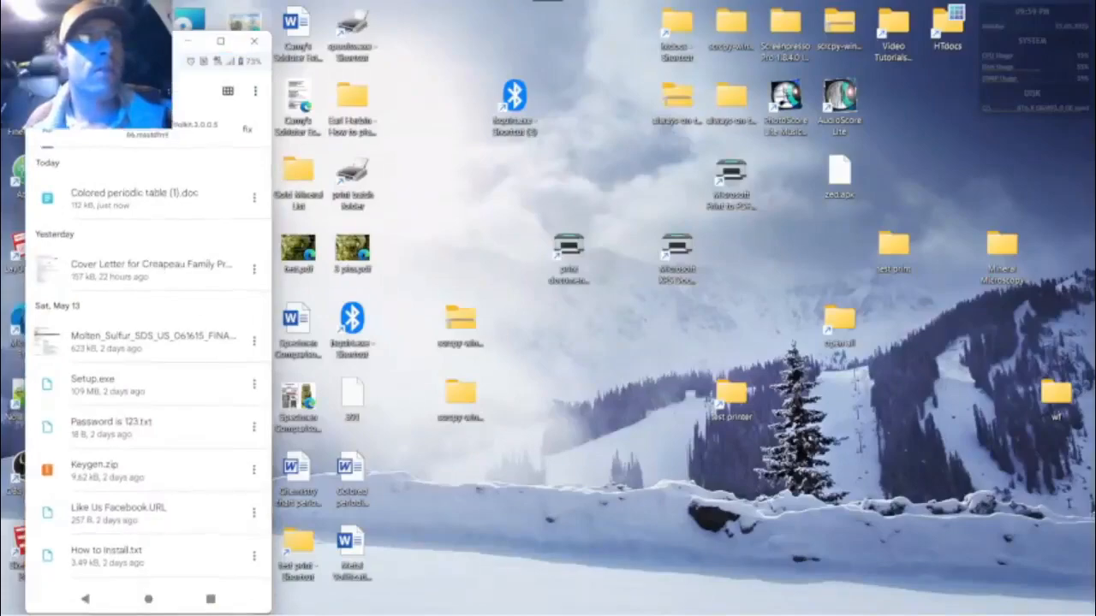
left_click(97, 307)
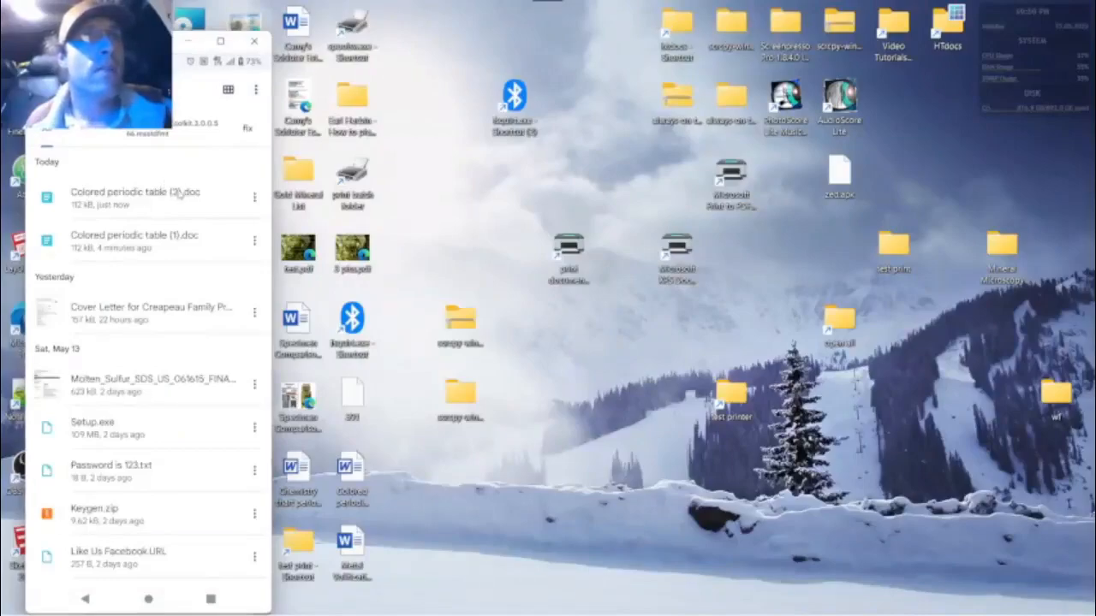
left_click(213, 202)
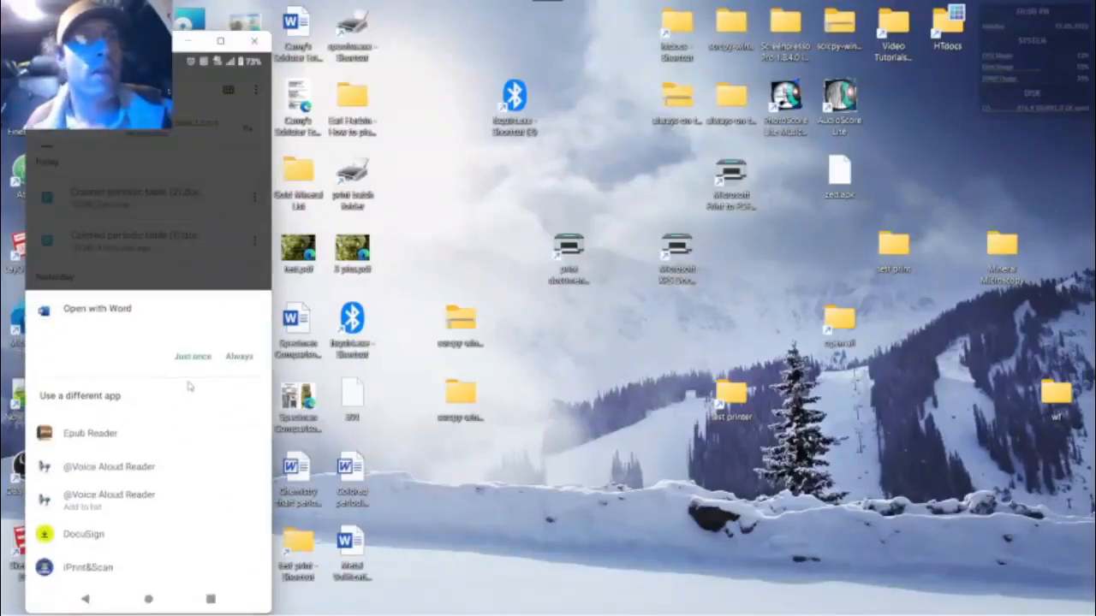
left_click(205, 356)
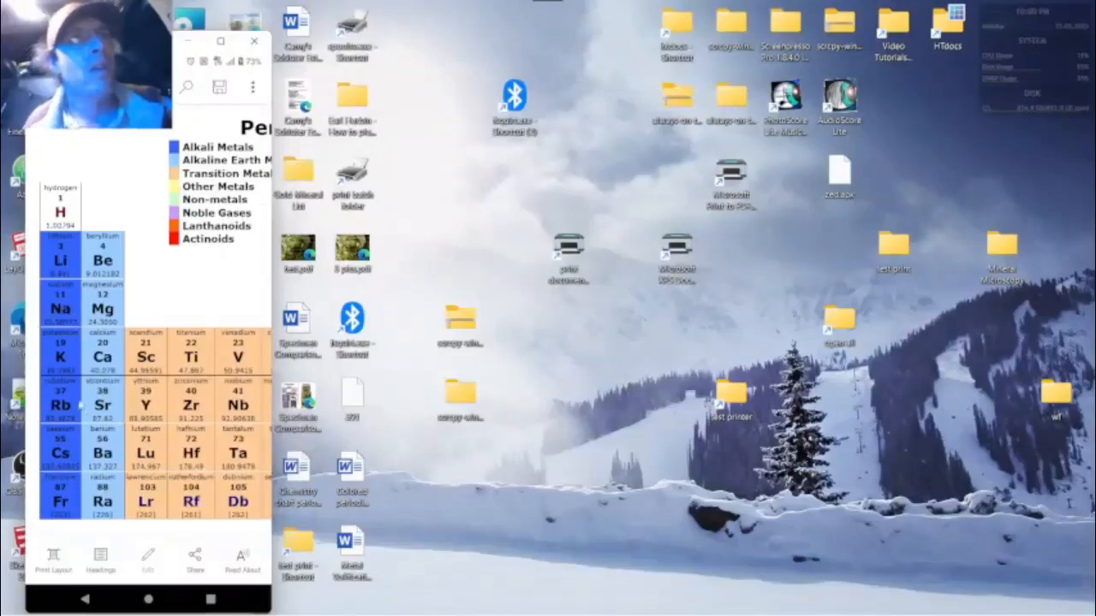
Step: Skim across the periodic table on the phone, return to its home screen, and shift the mirrored phone window slightly
left_click_drag(179, 430, 154, 419)
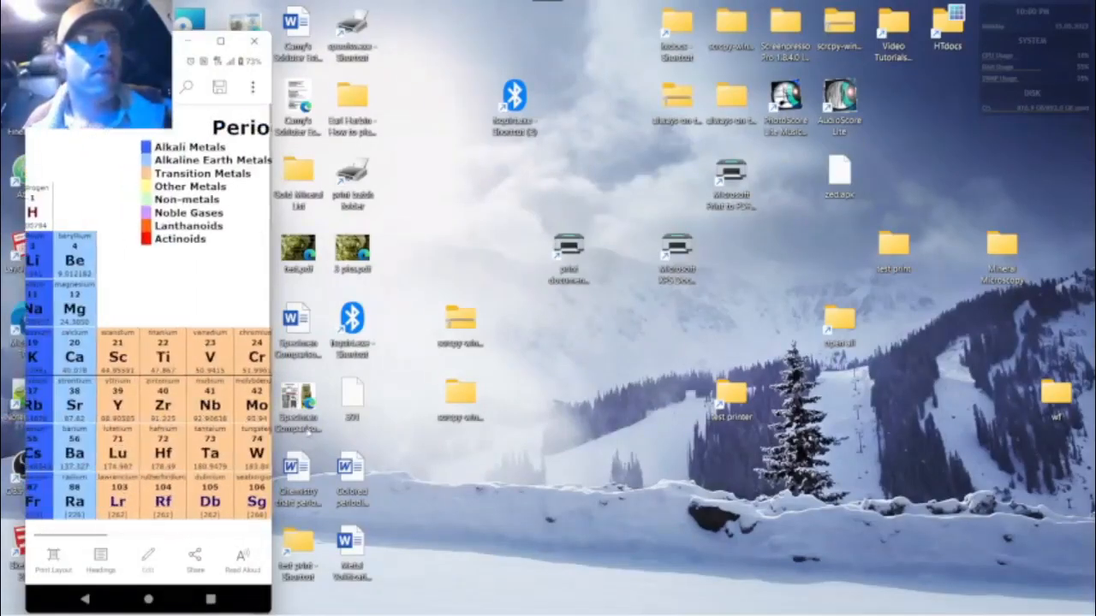
left_click_drag(266, 428, 210, 417)
left_click_drag(210, 417, 245, 404)
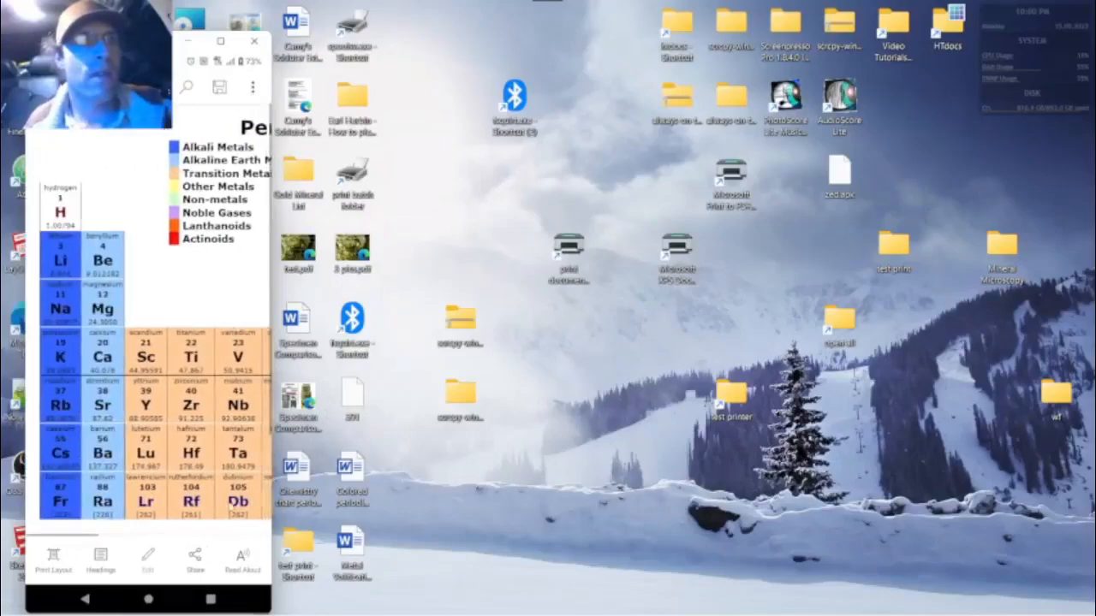
left_click(146, 601)
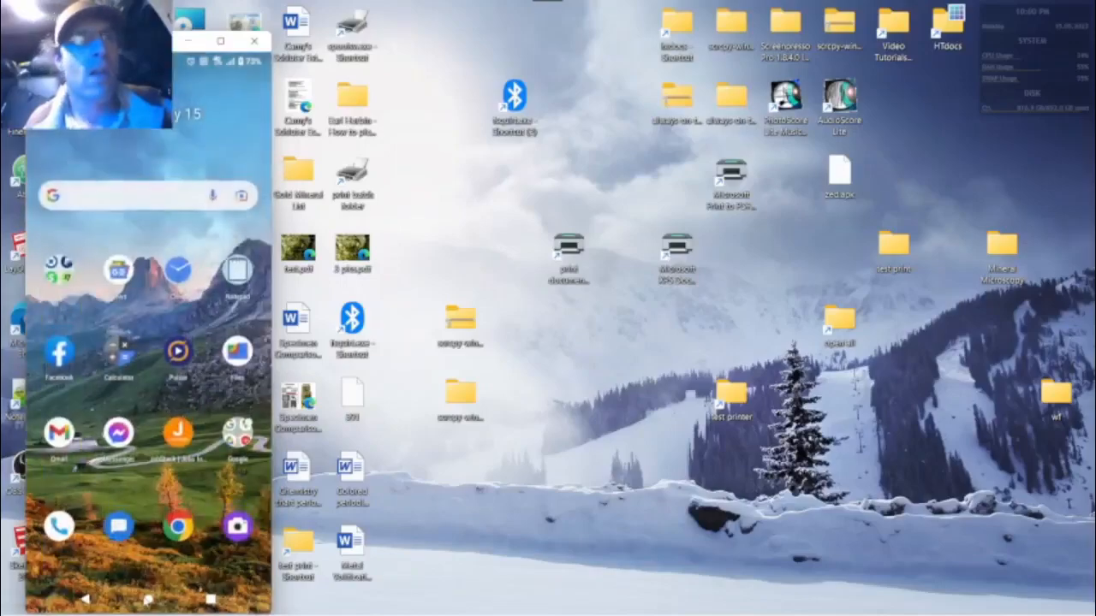
left_click_drag(154, 37, 174, 17)
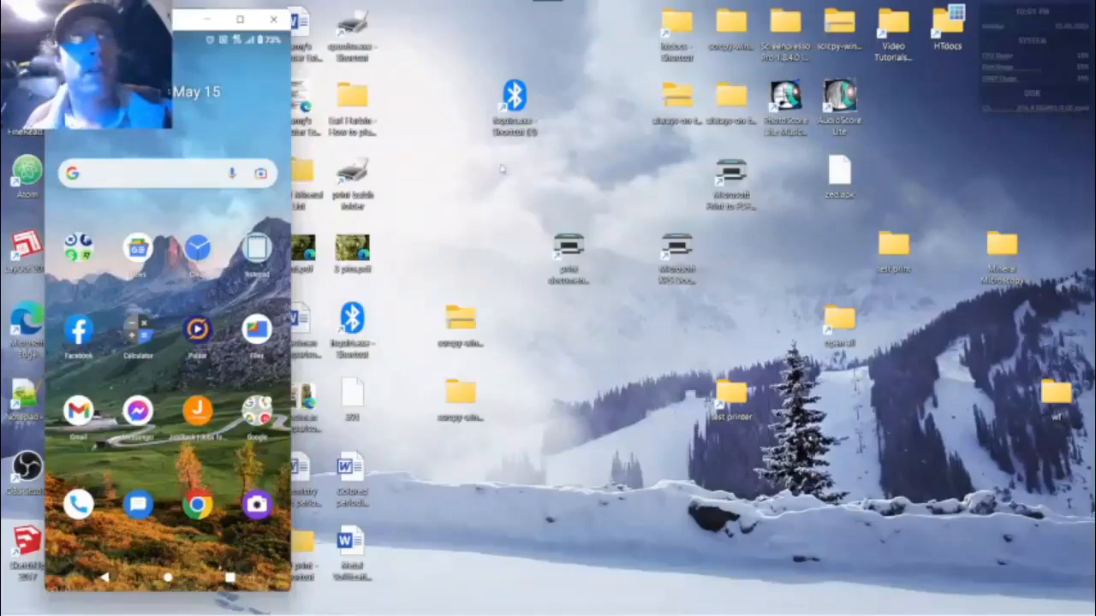
Step: Show the camera app on the mirrored phone and return to the phone's home screen
mouse_move(433, 610)
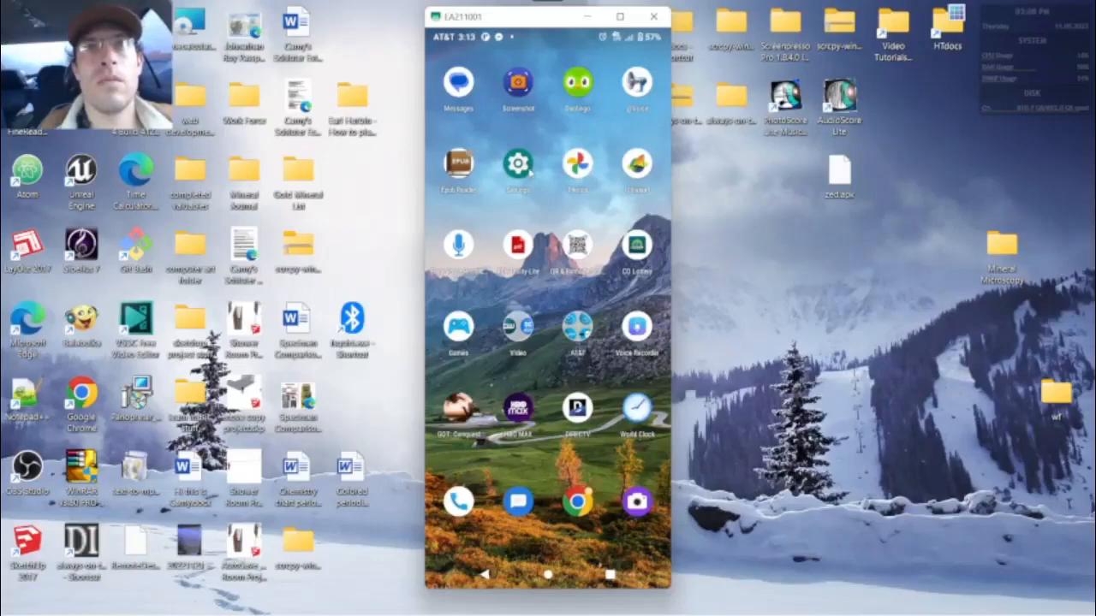
left_click(627, 513)
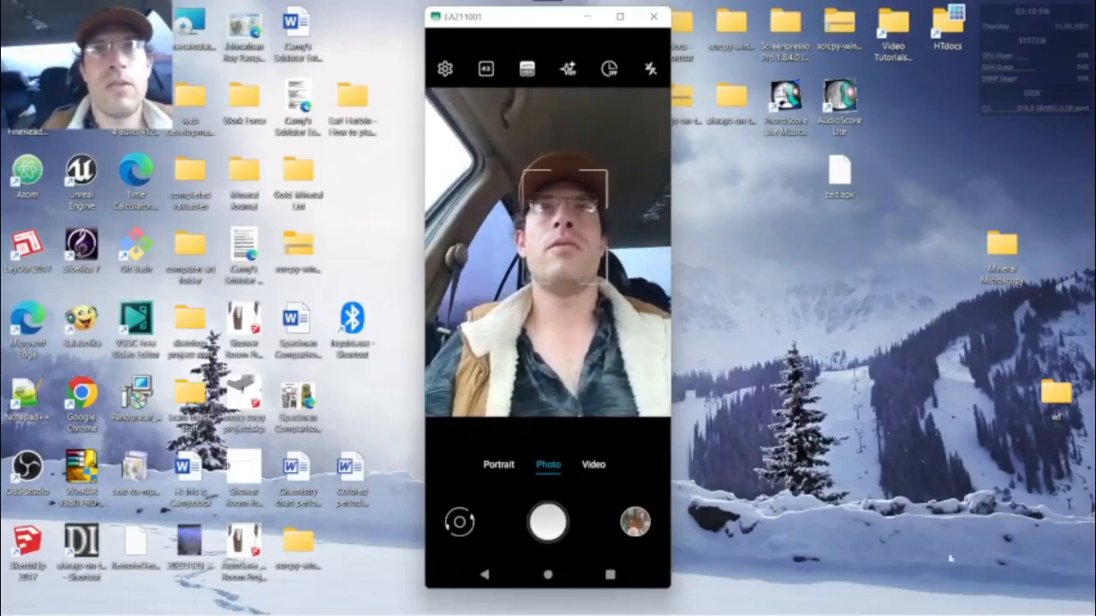
left_click(550, 576)
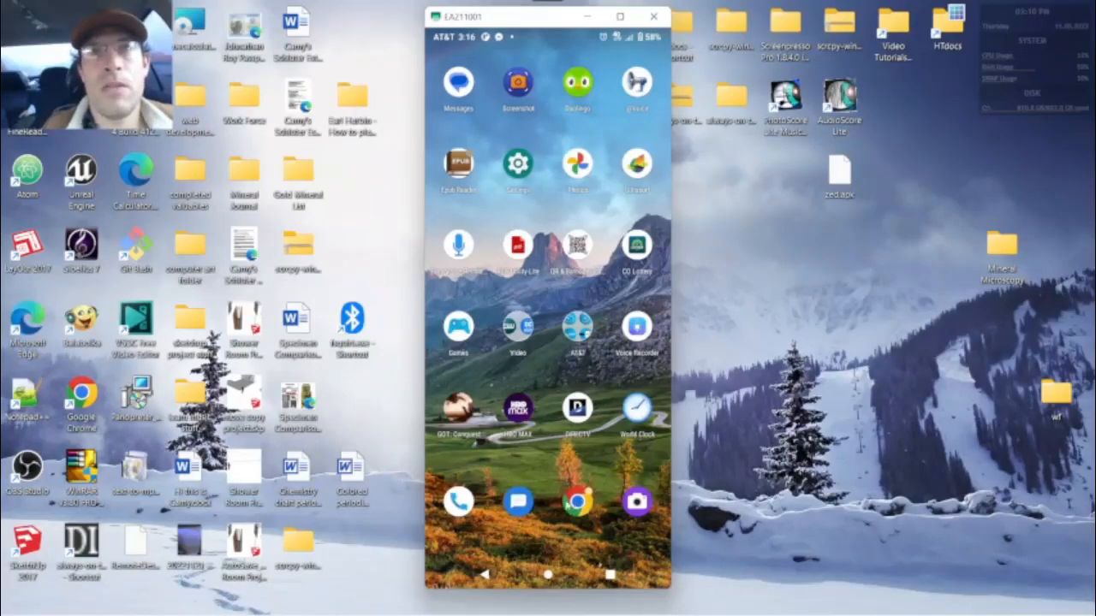
Step: Open Chrome on the phone, go to the Google home page, and search for "scrcpy"
left_click(570, 504)
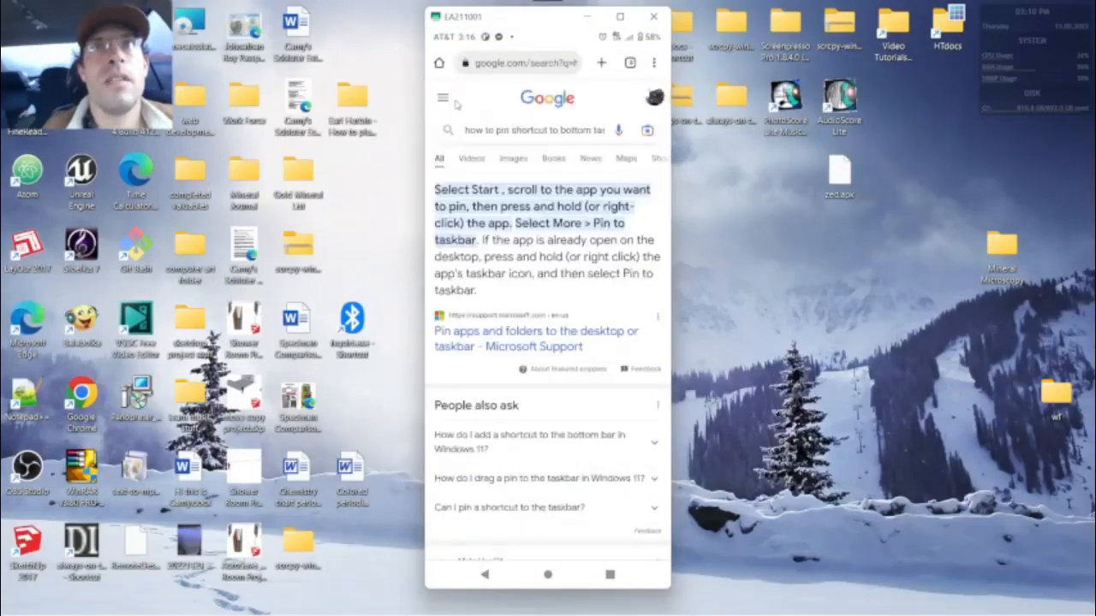
left_click(438, 63)
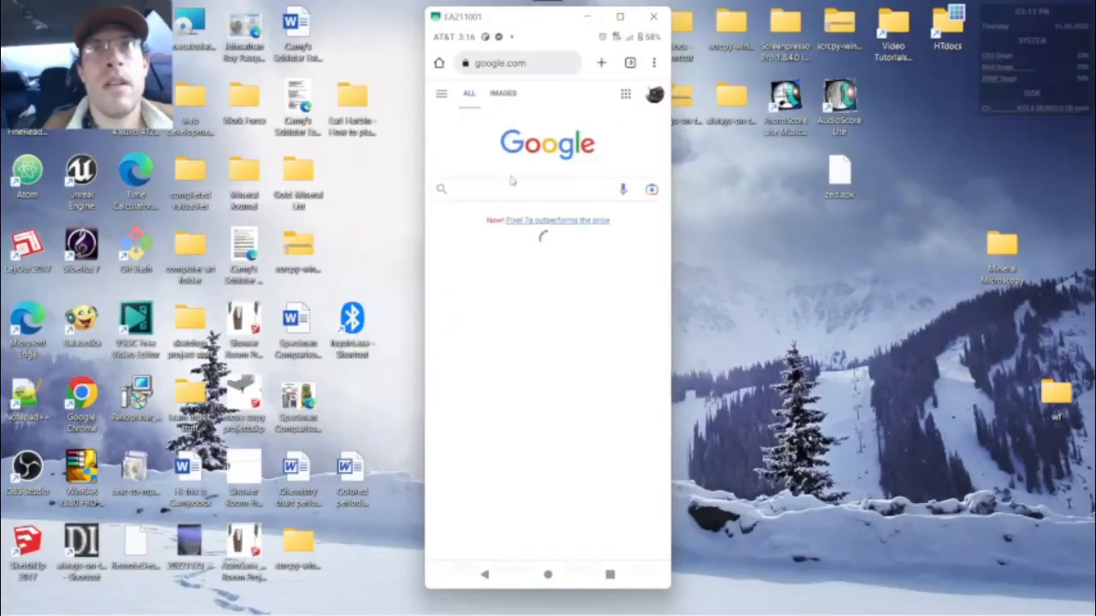
left_click(511, 188)
type("scrcpy")
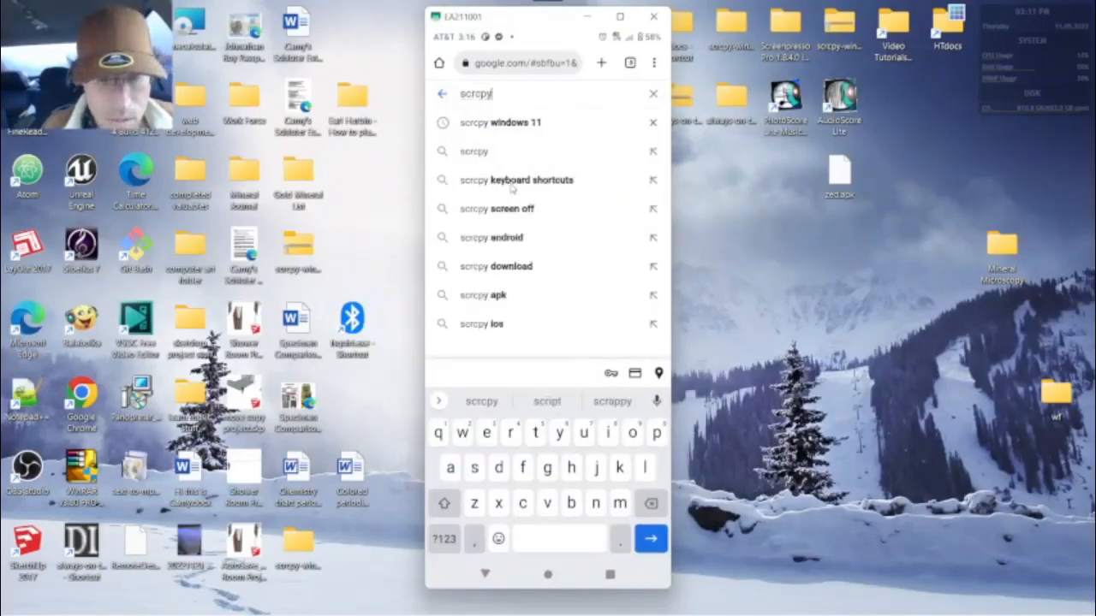
key("Return")
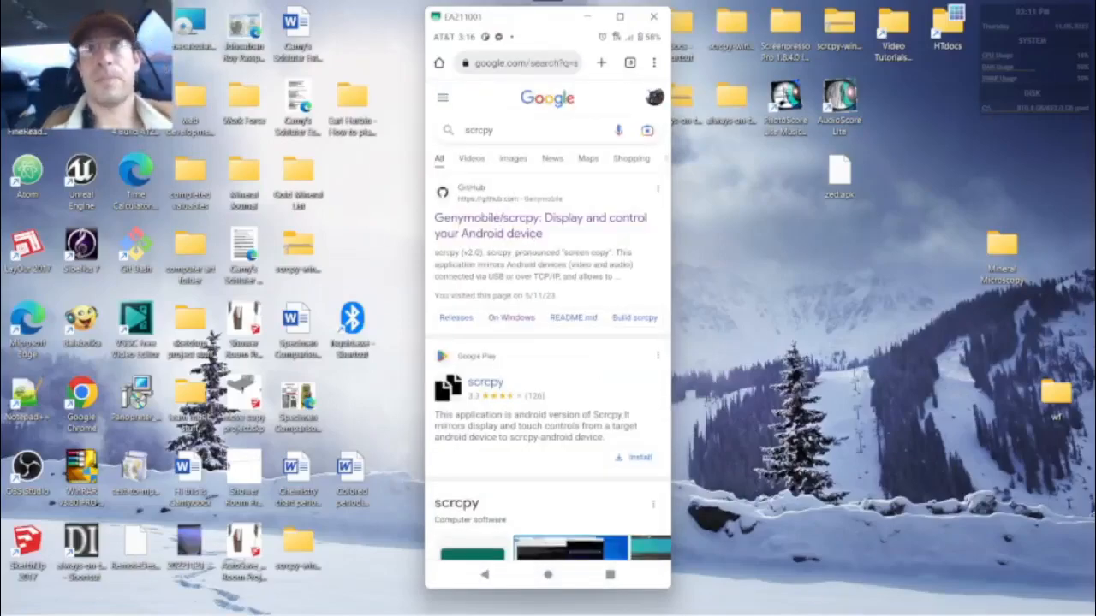
Step: Move the mirrored phone window aside, select the scrcpy-win64 v1.22 folder on the desktop, and reposition the phone window
left_click_drag(557, 21, 450, 51)
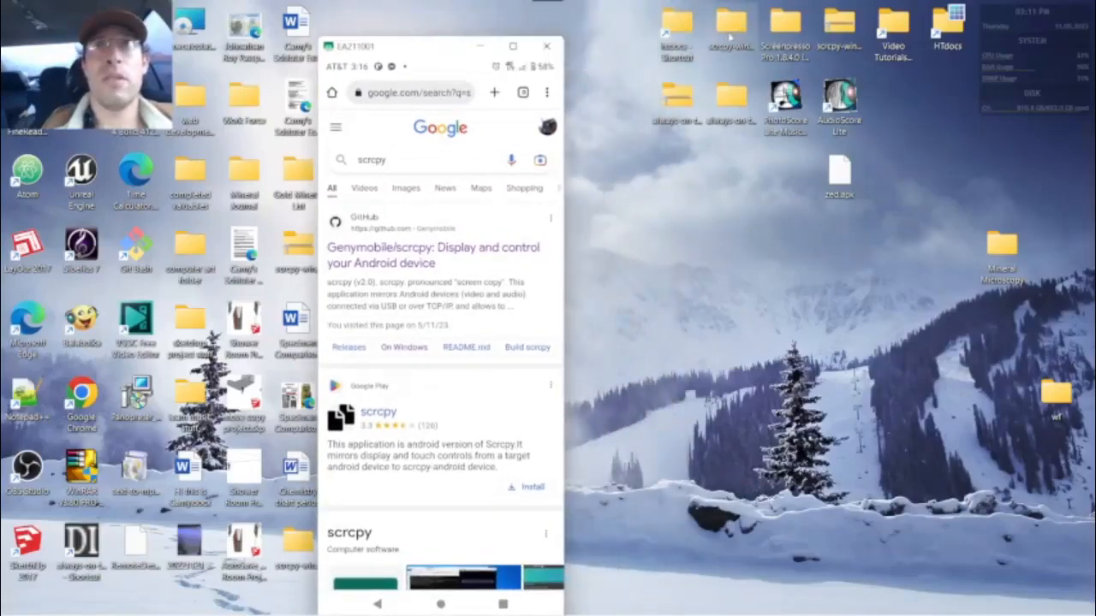
left_click(728, 38)
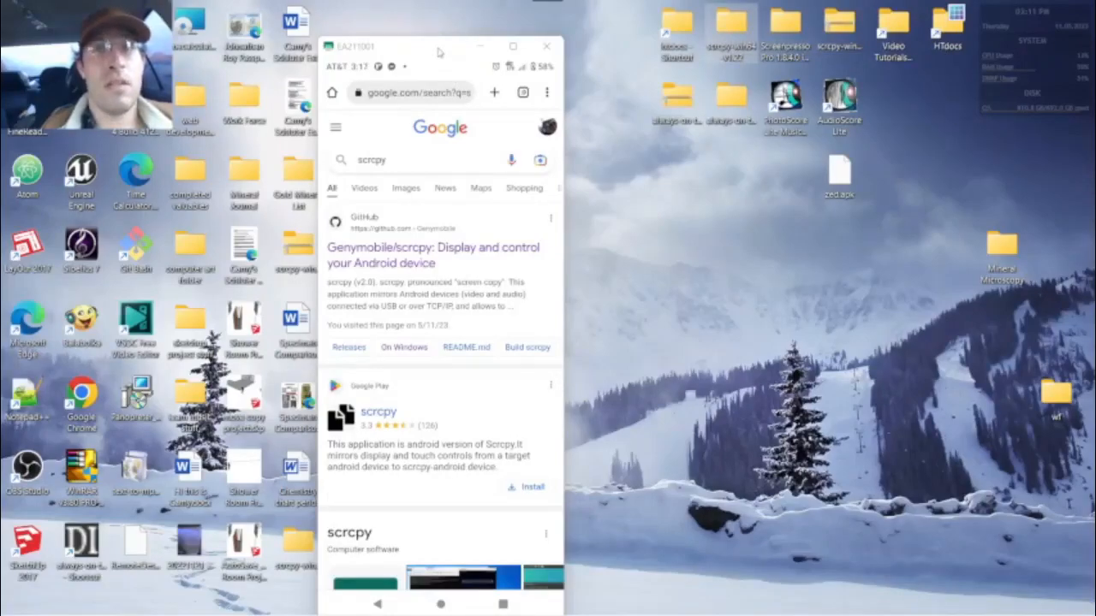
left_click_drag(437, 53, 480, 40)
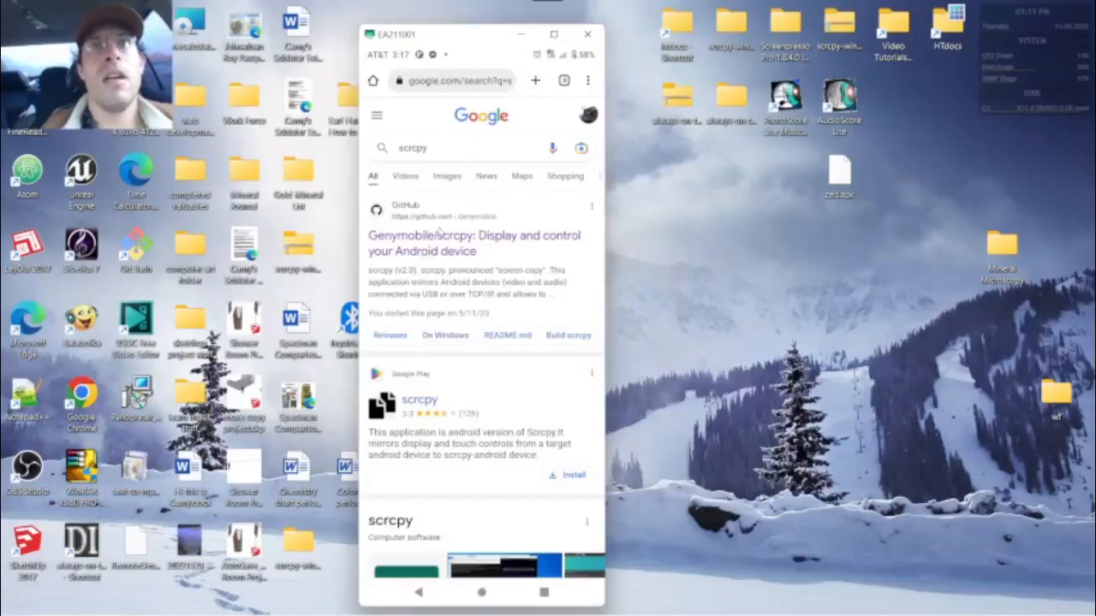
Step: Open the Genymobile/scrcpy GitHub result, maximize the mirrored phone window, and turn off the desktop site view
left_click(433, 243)
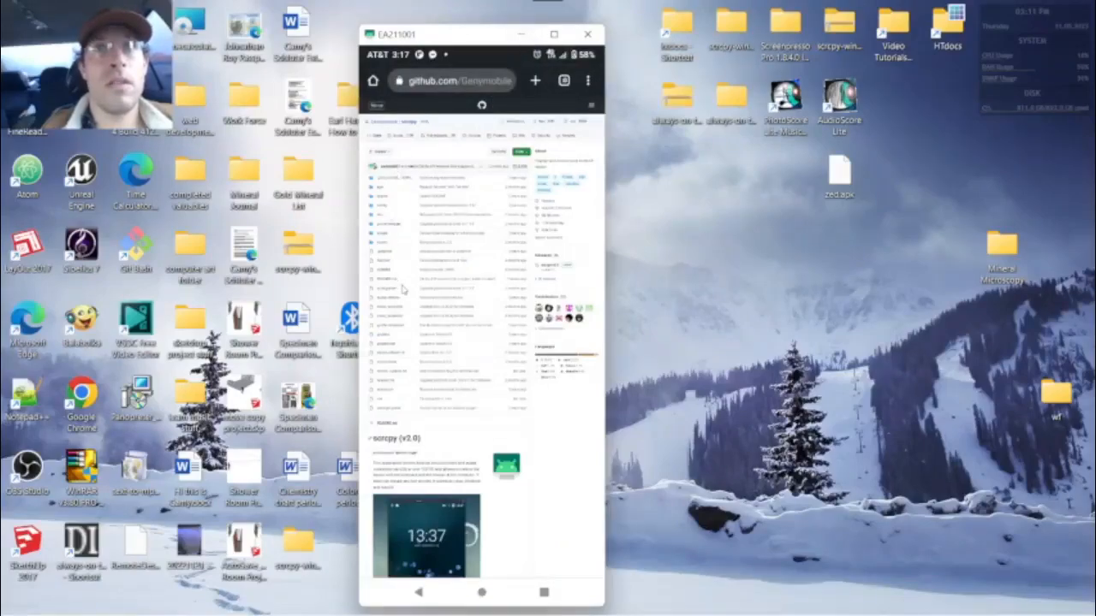
scroll(403, 289, "down", 1)
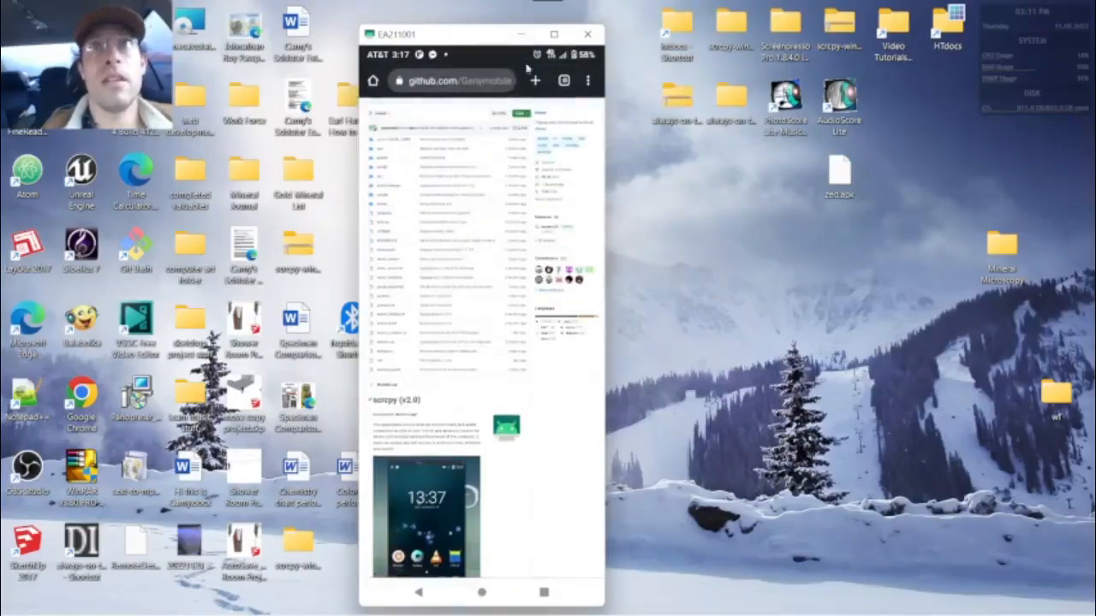
left_click(554, 34)
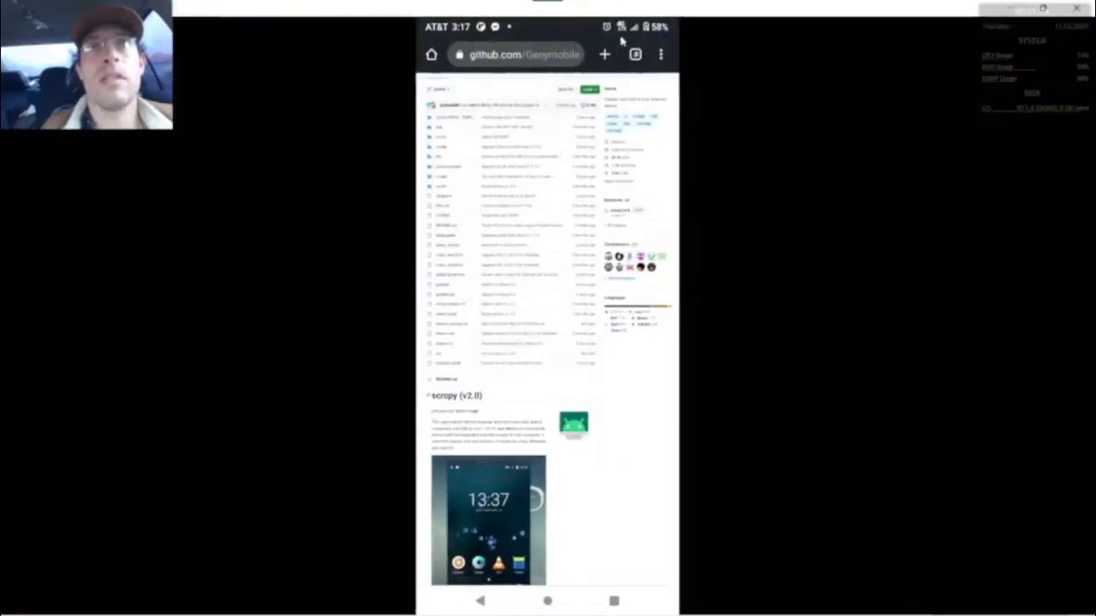
scroll(634, 86, "up", 1)
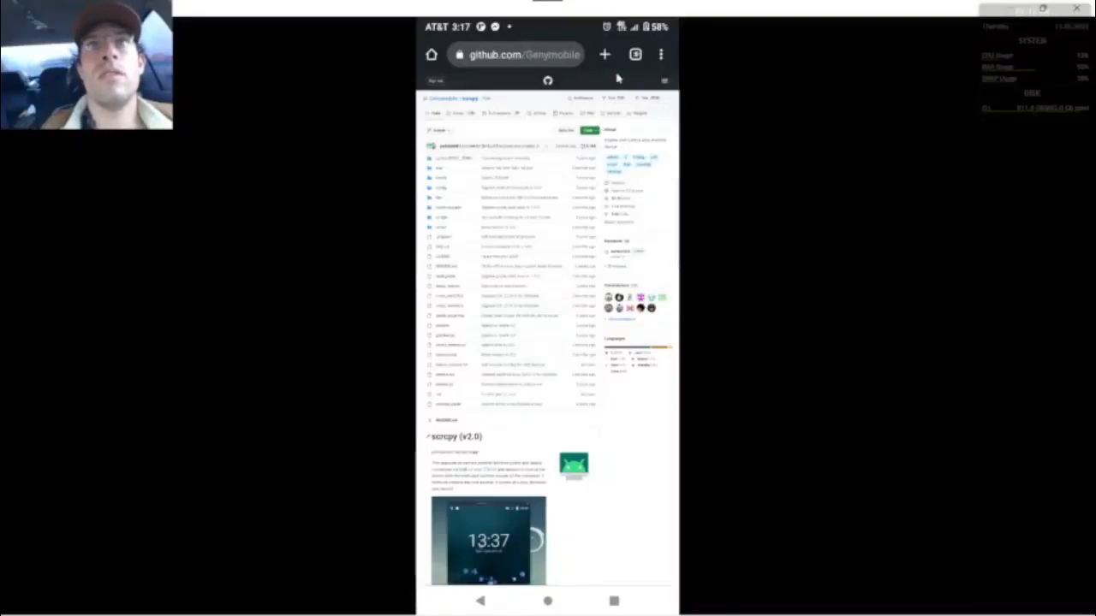
left_click(658, 58)
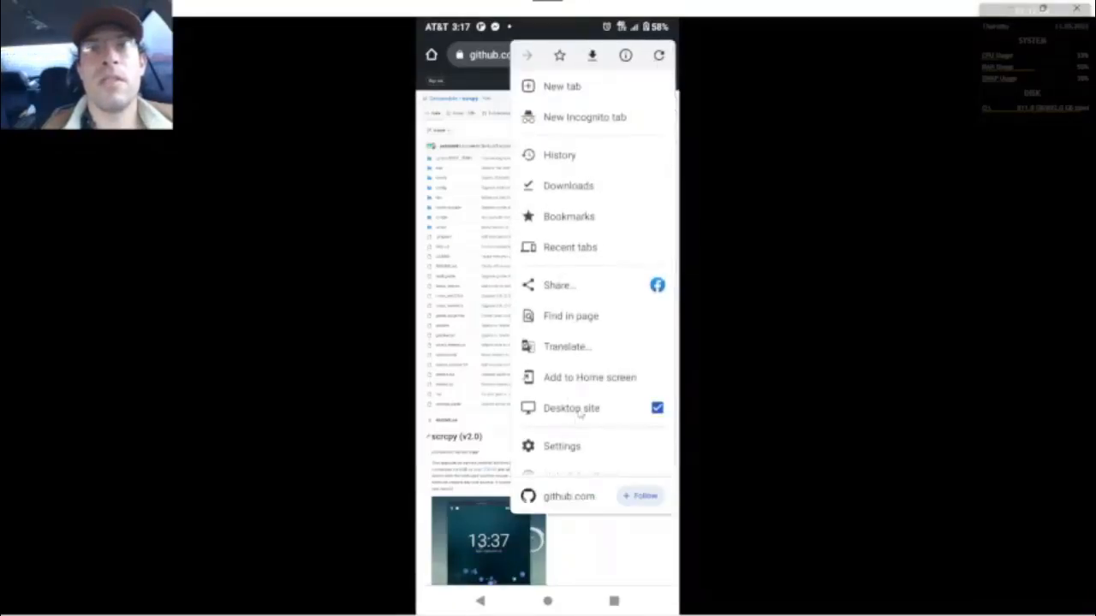
left_click(571, 409)
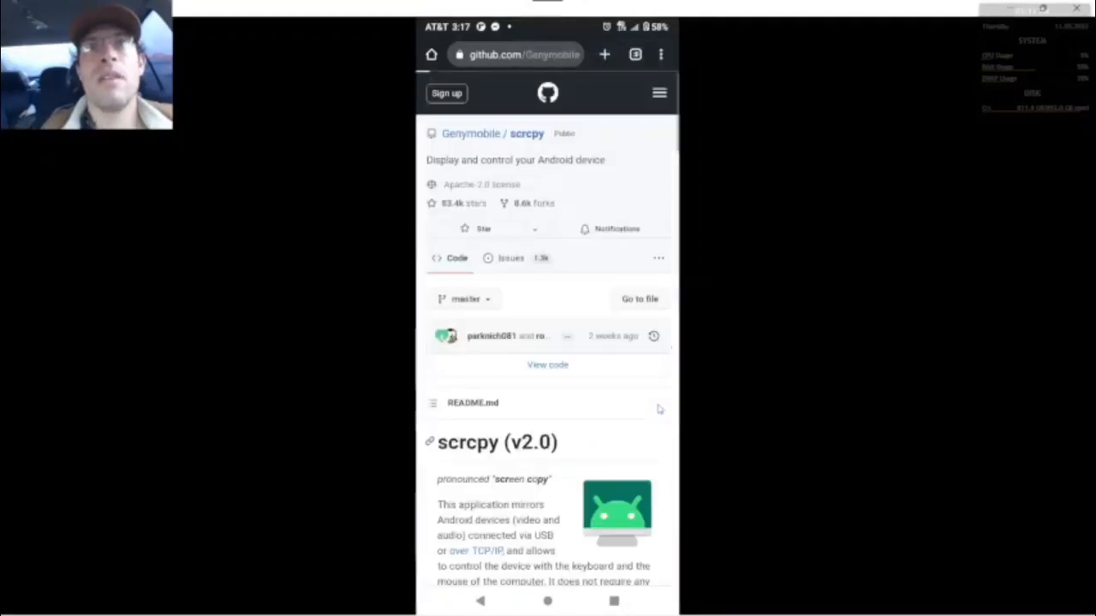
Step: Open the Windows page from the "Get the app" section of the scrcpy README
scroll(511, 434, "down", 10)
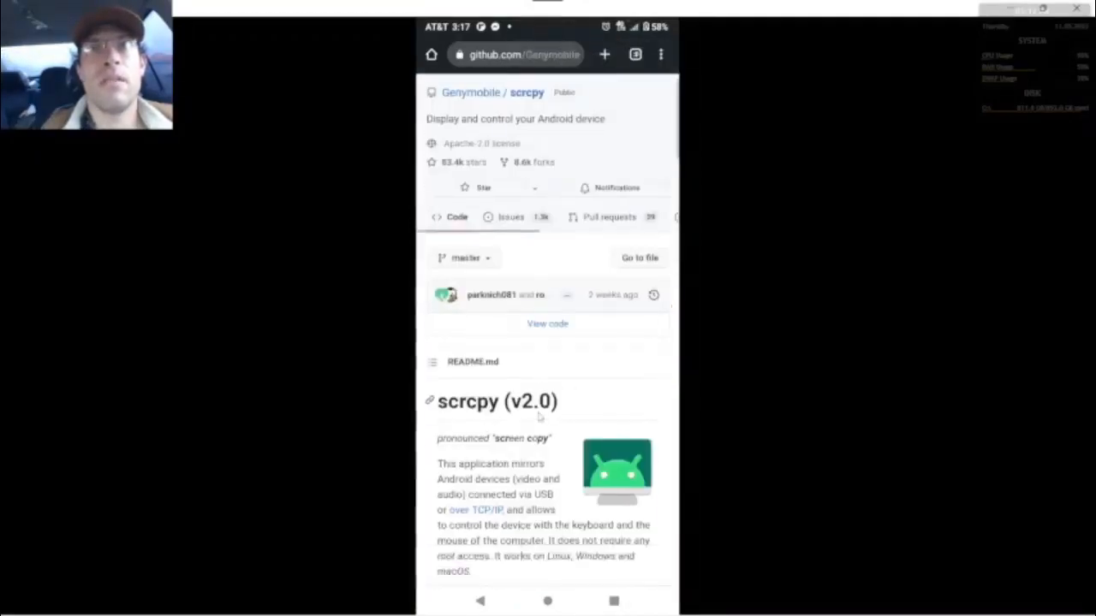
scroll(539, 417, "down", 10)
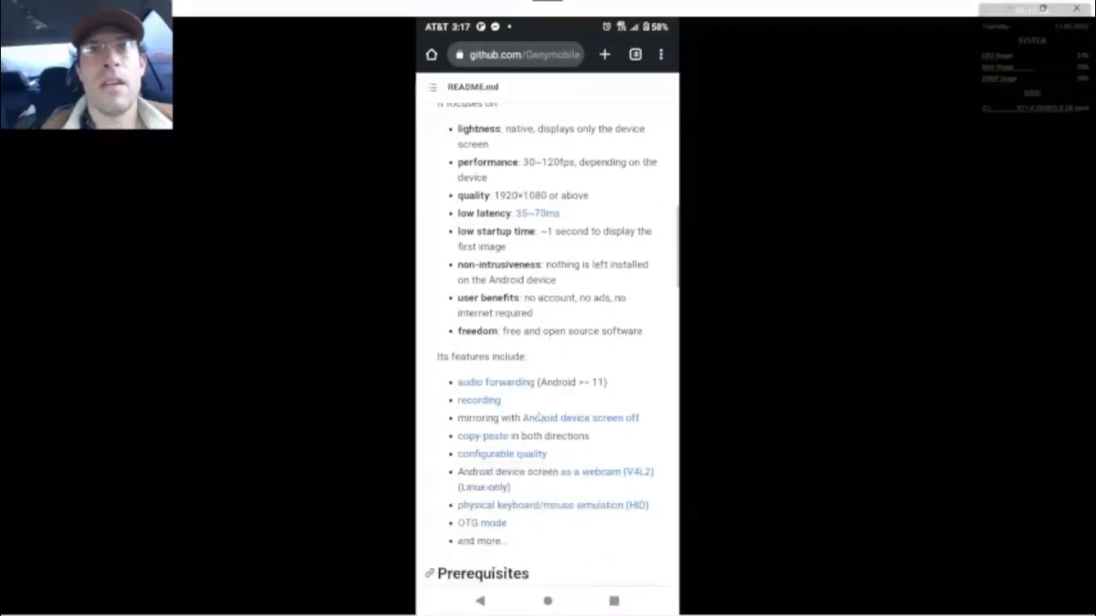
scroll(537, 415, "down", 4)
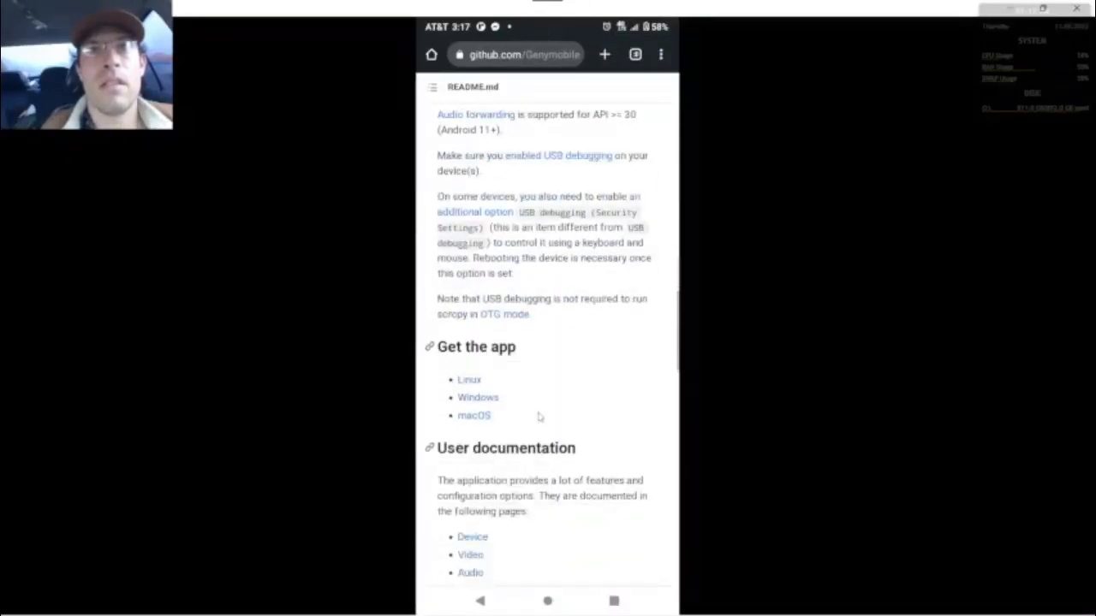
left_click(494, 399)
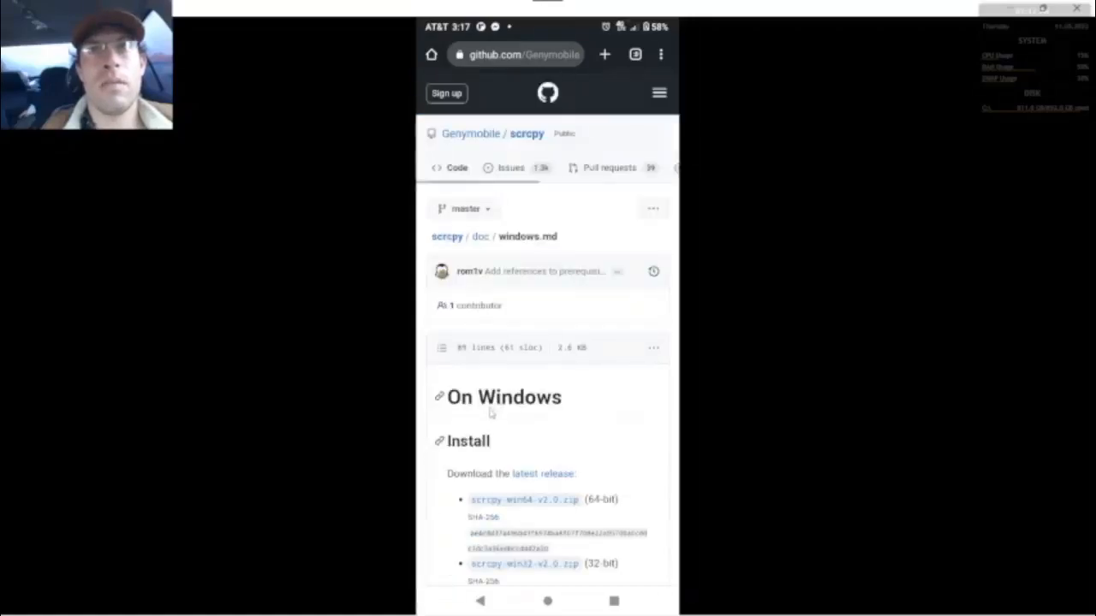
Step: Download the 64-bit scrcpy-win64-v2.0.zip to the phone again from the Install section
scroll(493, 409, "down", 4)
scroll(489, 414, "down", 1)
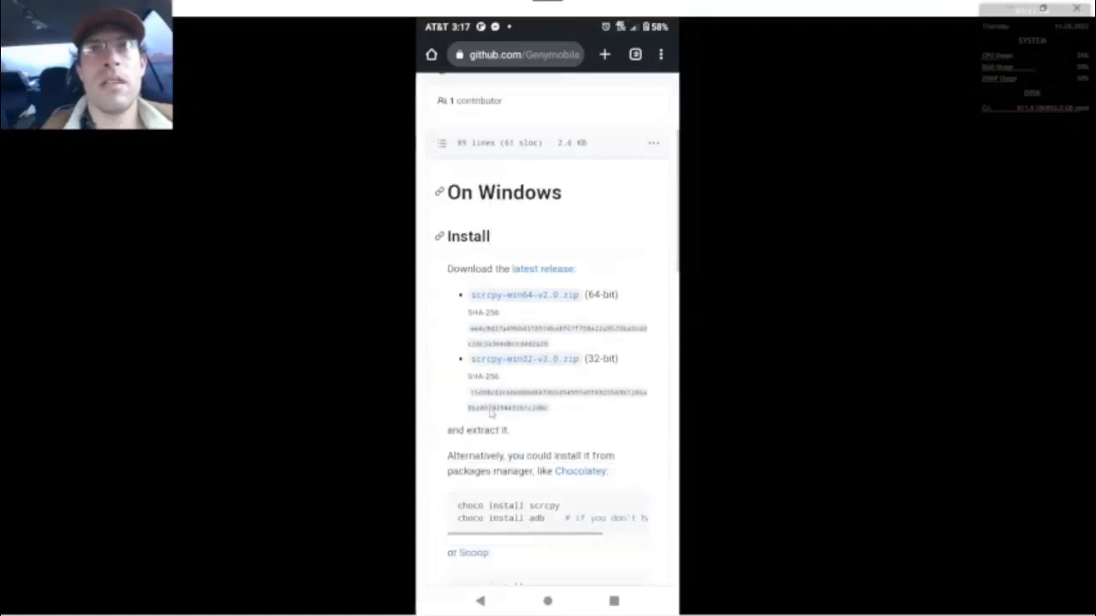
scroll(489, 415, "down", 1)
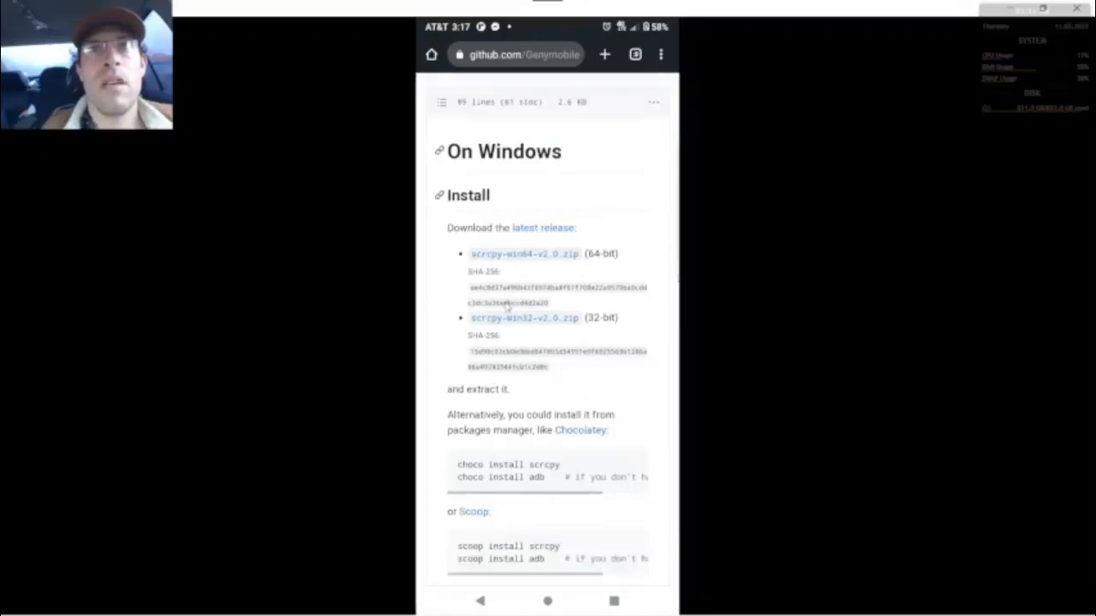
left_click(509, 257)
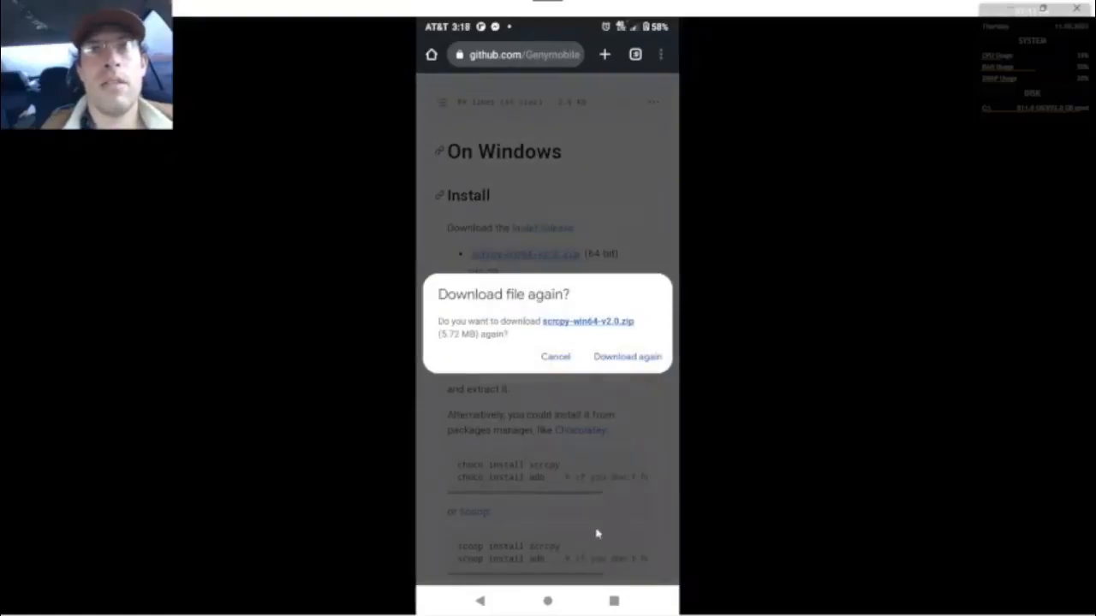
left_click(628, 357)
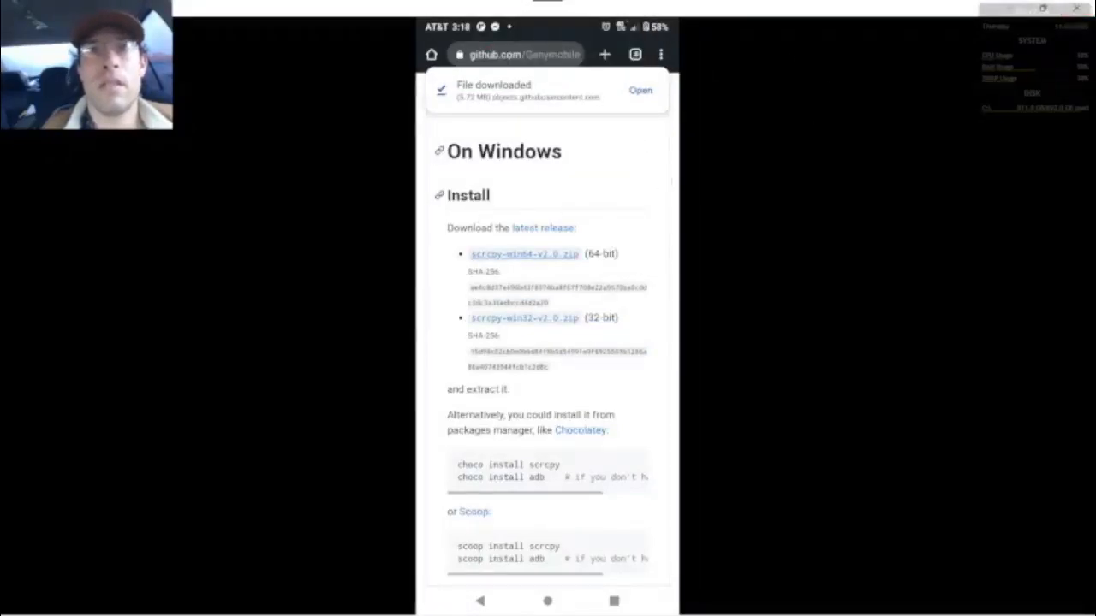
Step: Return to the phone's home screen, open the downloads in Files, and show the options for scrcpy-win64-v2.0.zip
left_click(547, 601)
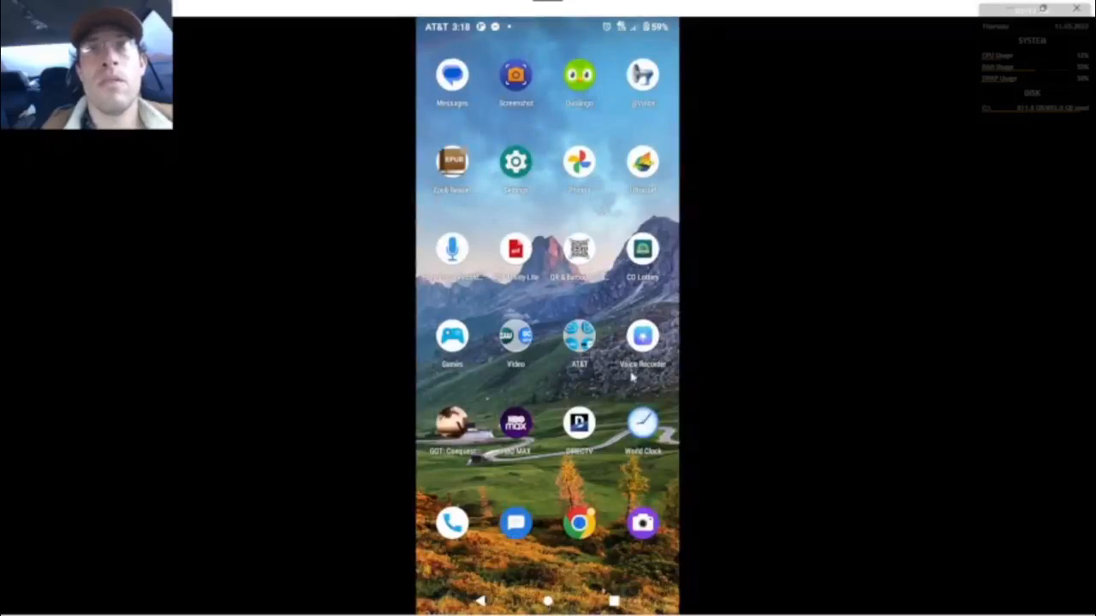
left_click_drag(526, 212, 582, 214)
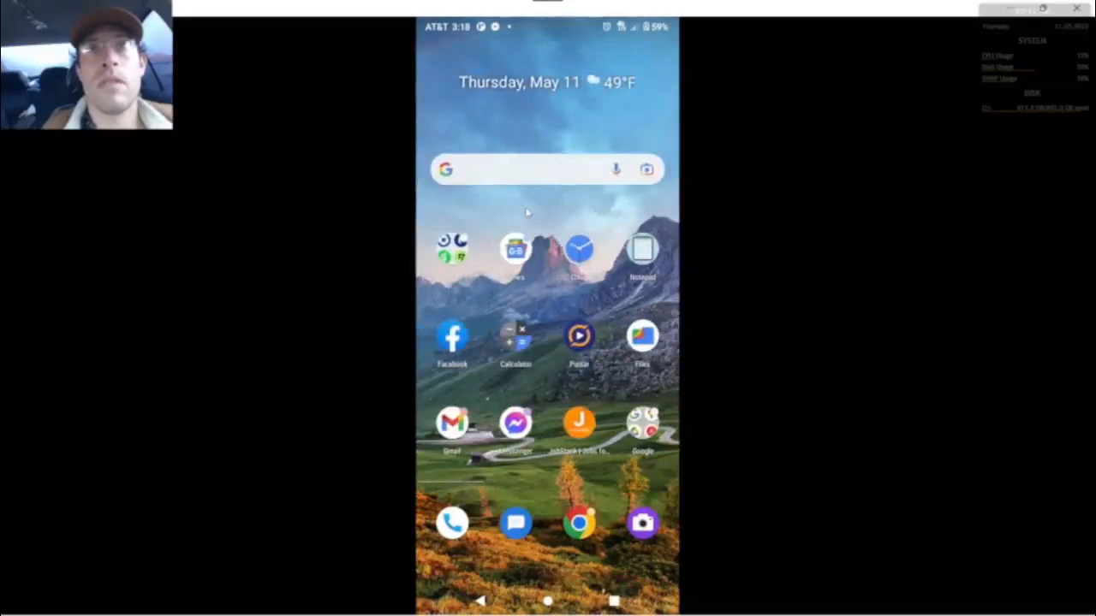
left_click(649, 324)
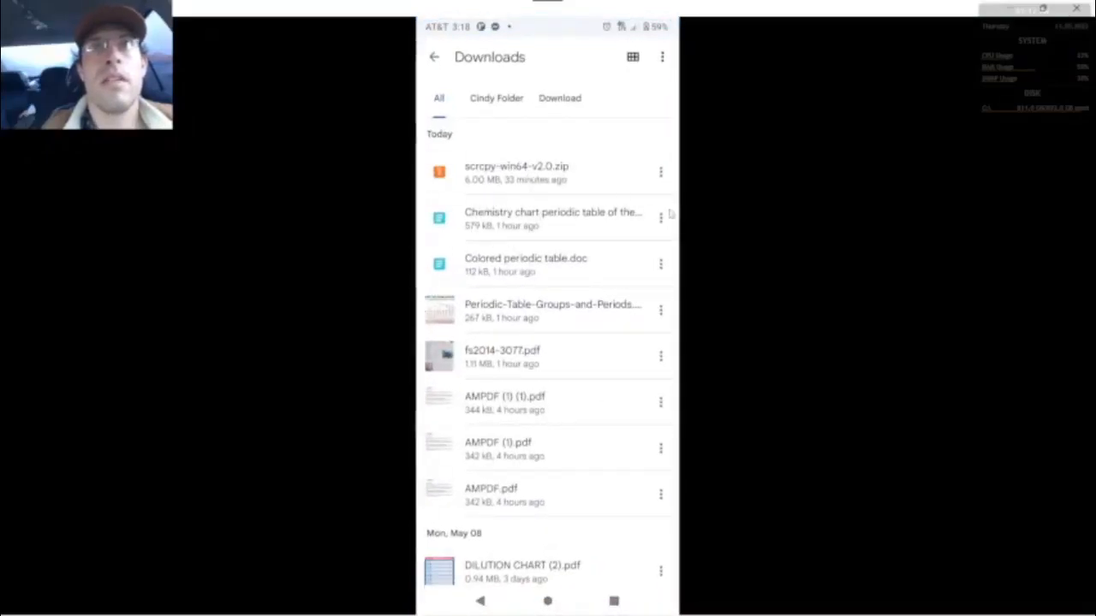
left_click(662, 174)
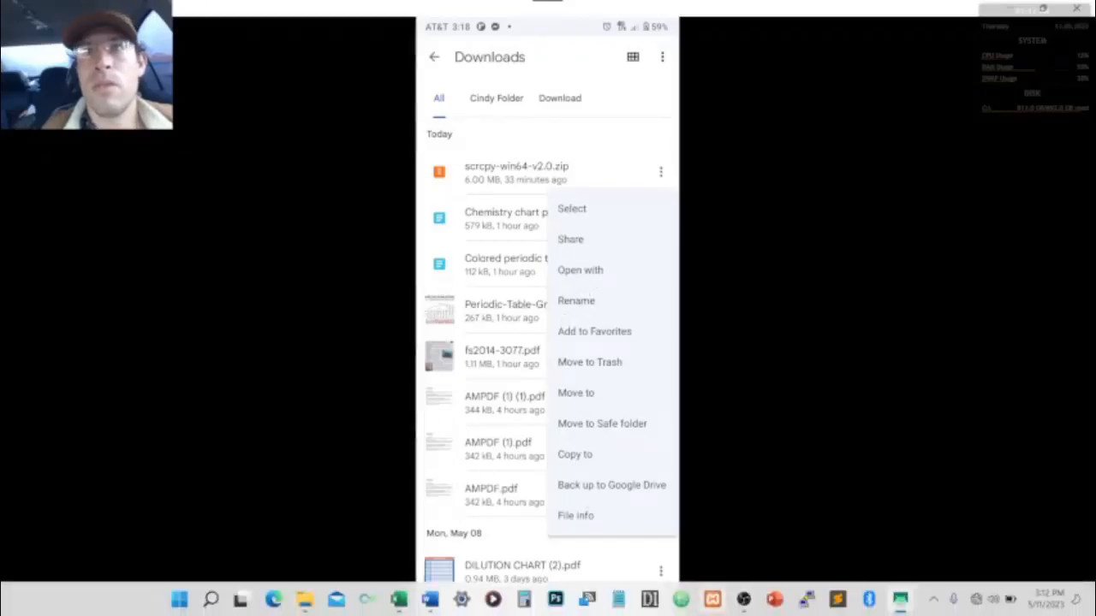
Step: Open Bluetooth File Transfer on the PC, move it beside the phone screen, and set it to receive files
left_click(869, 599)
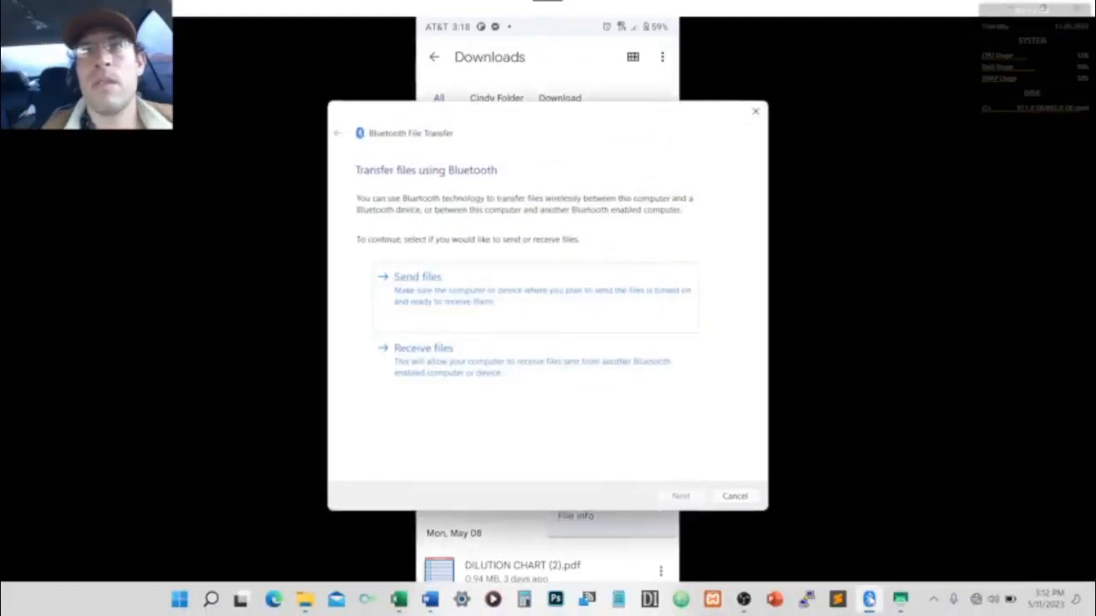
left_click_drag(564, 111, 933, 127)
left_click(862, 376)
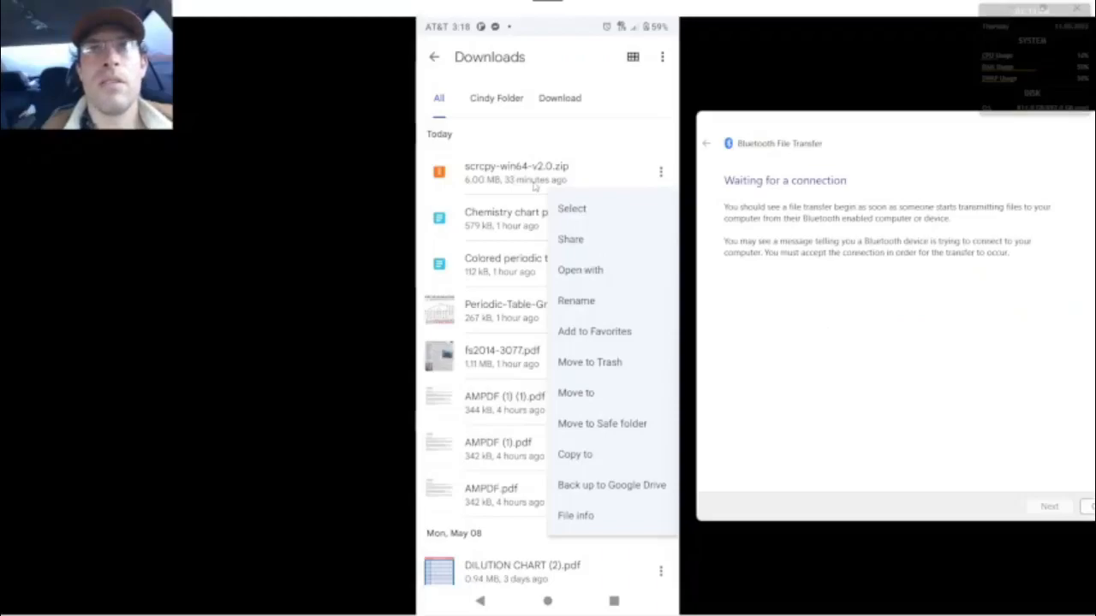
Step: Share scrcpy-win64-v2.0.zip from the phone over Bluetooth to the laptop
left_click(583, 244)
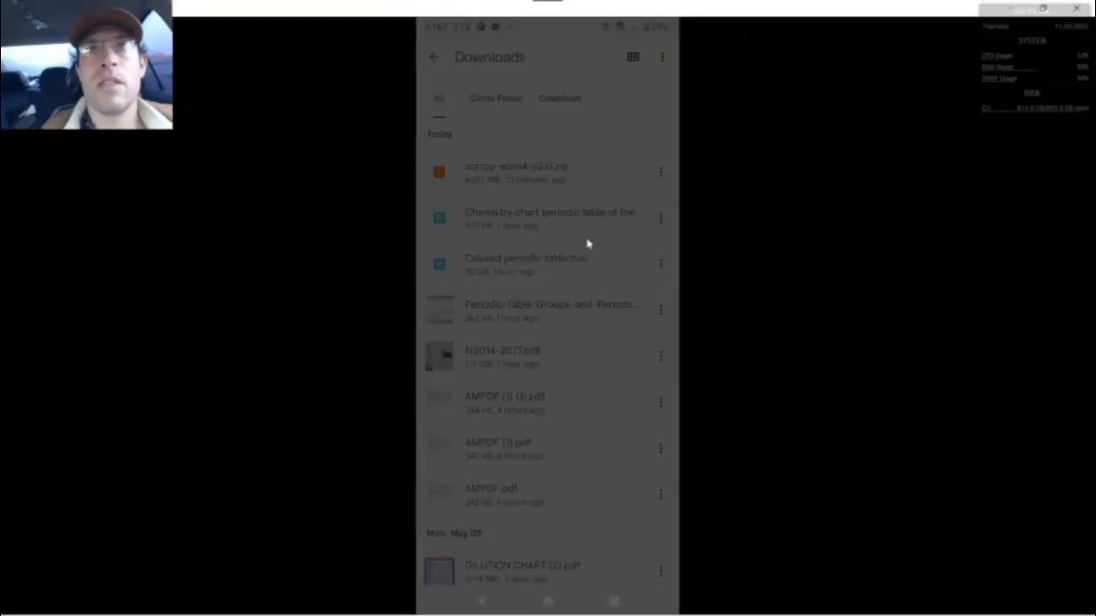
left_click(437, 557)
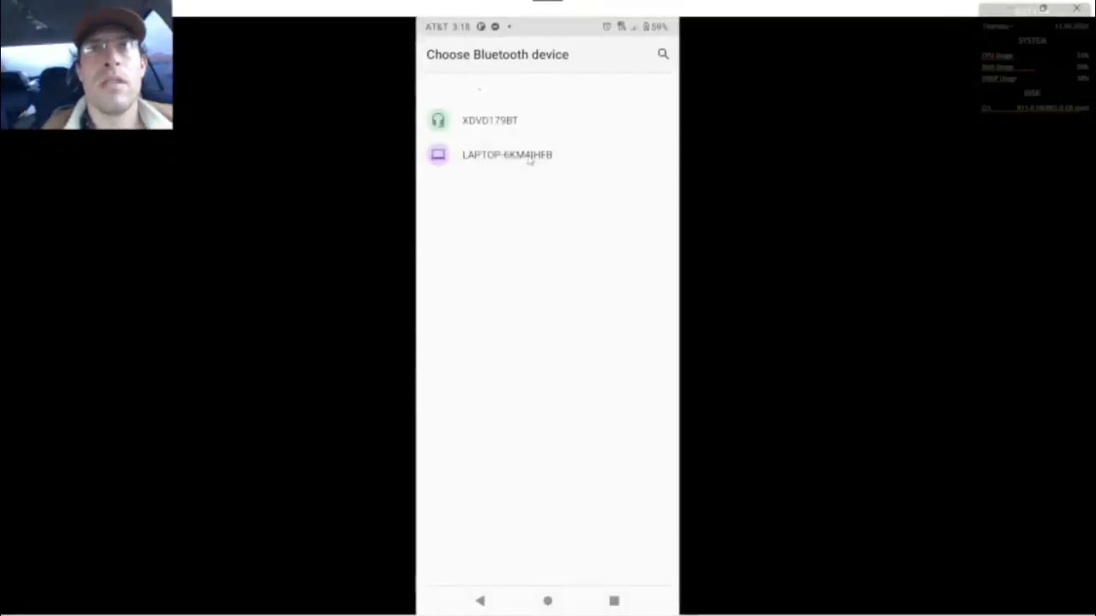
left_click(528, 158)
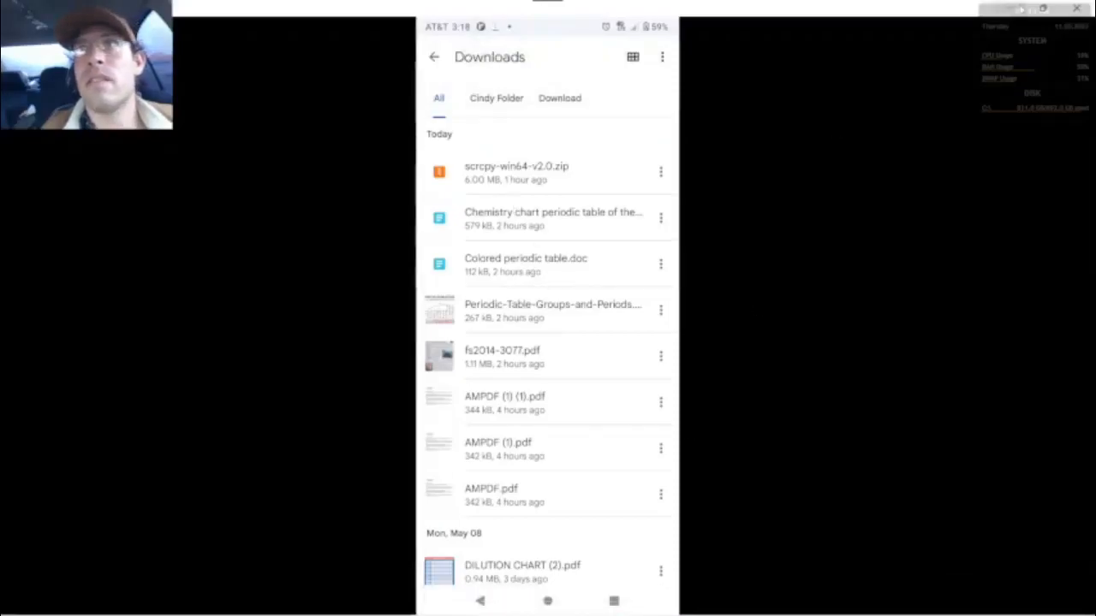
Step: Restore the mirrored phone window, finish receiving scrcpy-win64-v2.0.zip, and skip replacing the existing copy on the desktop
left_click(1043, 9)
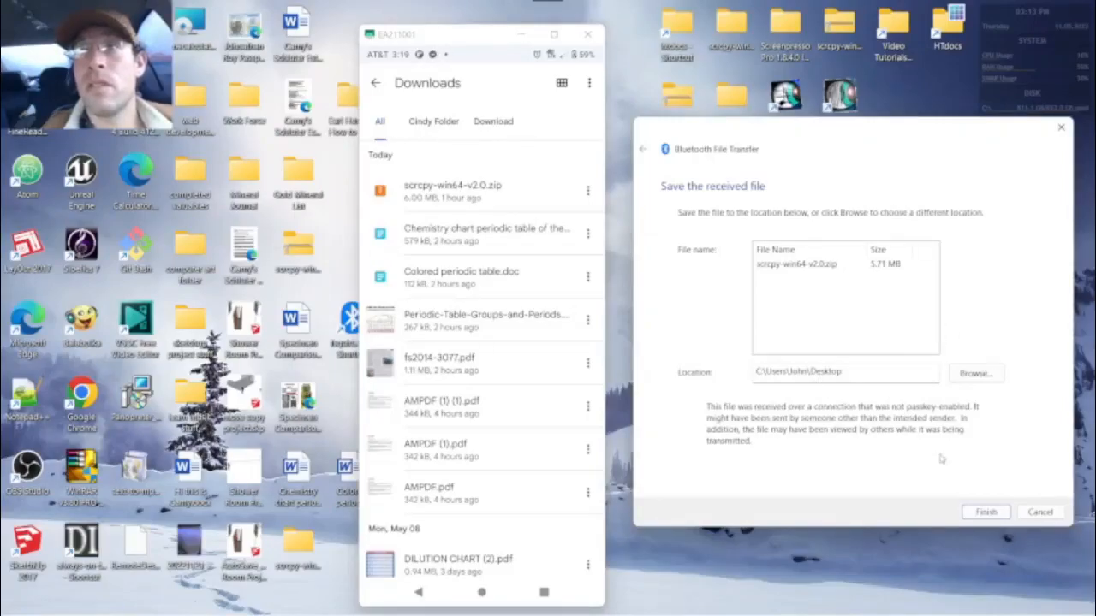
left_click(986, 513)
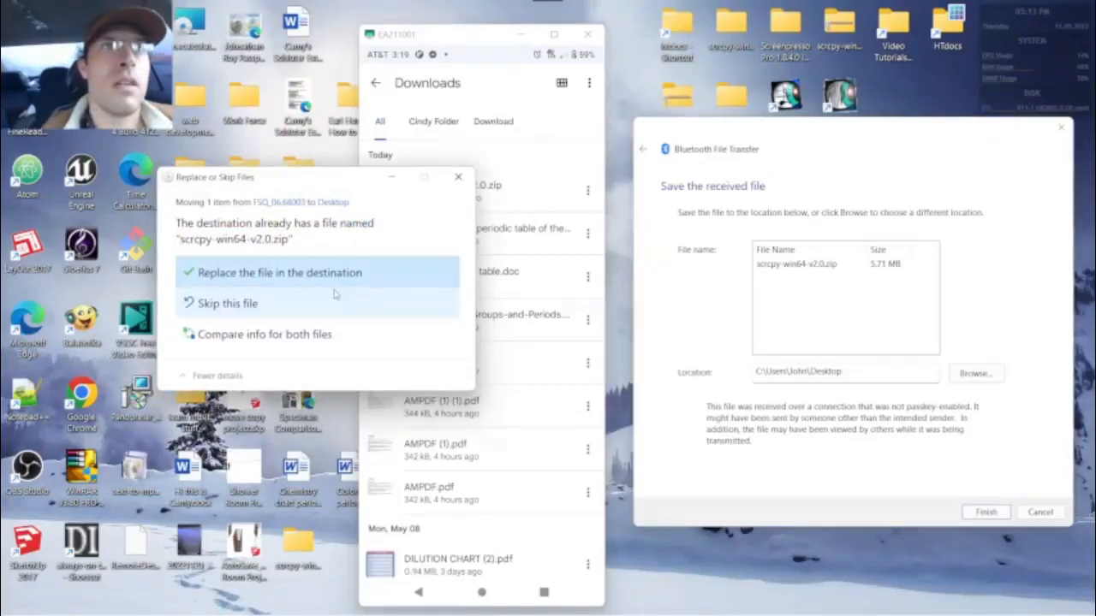
left_click(282, 308)
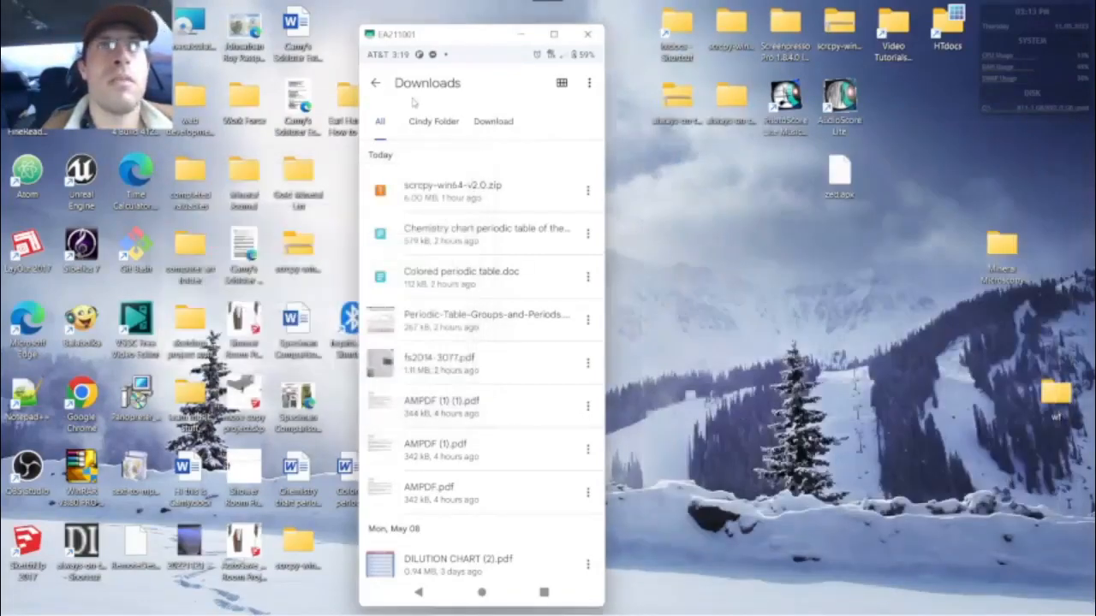
Step: Move the phone window aside, place the scrcpy-win64-v2.0 zip in open desktop space, and show its extraction option
left_click_drag(458, 34, 648, 128)
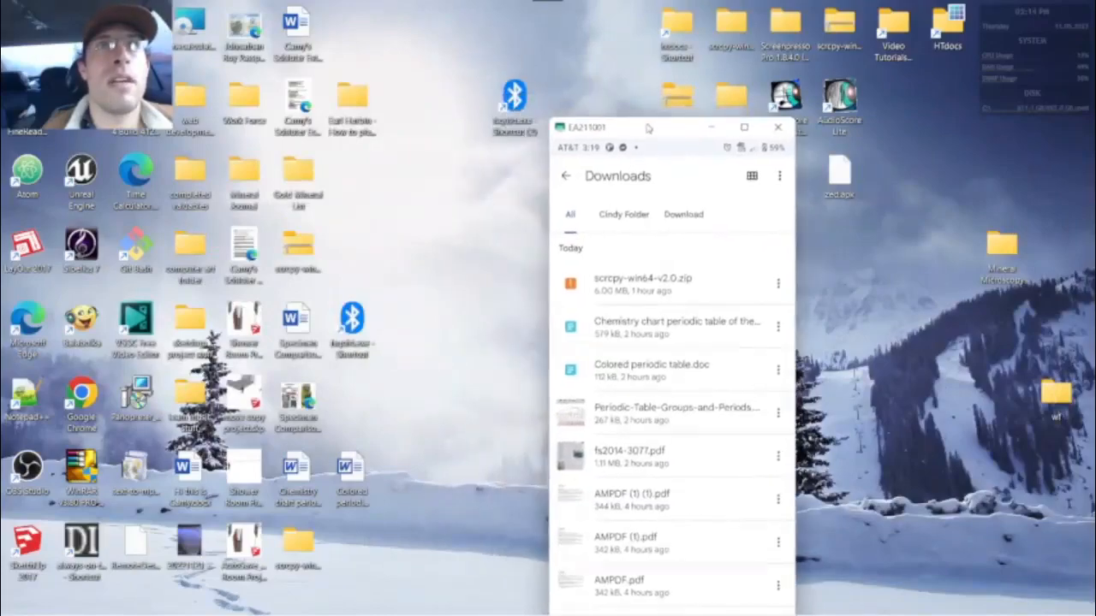
left_click_drag(293, 254, 461, 333)
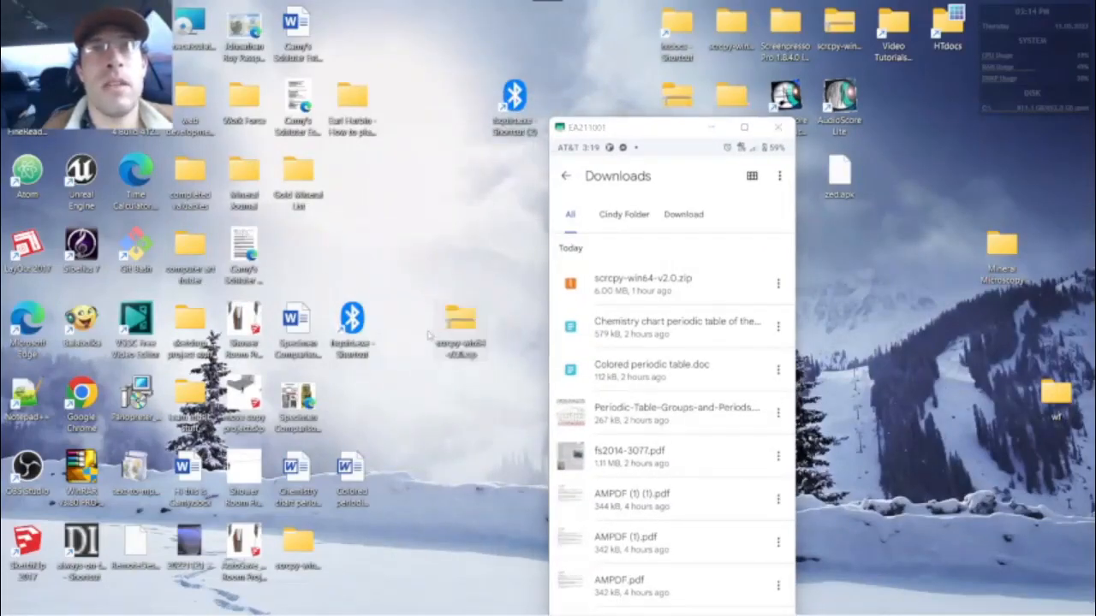
right_click(474, 343)
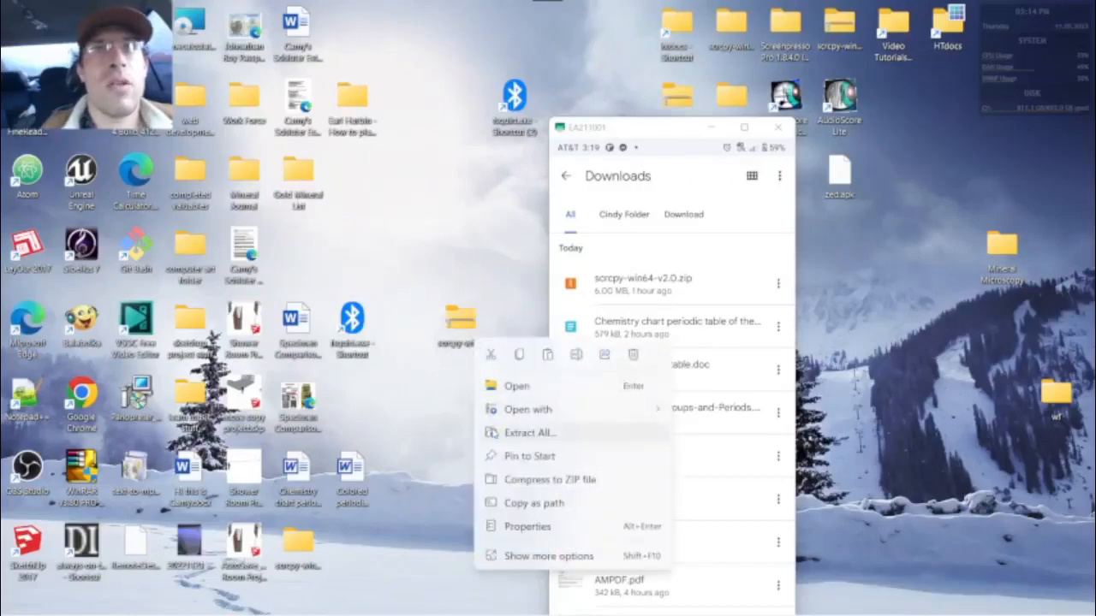
left_click(436, 428)
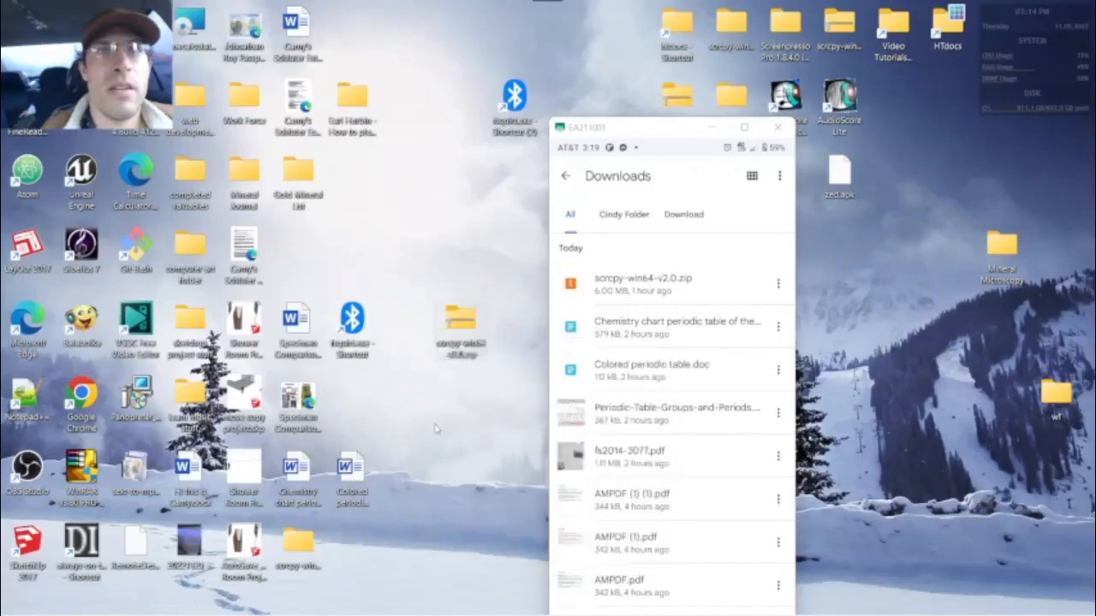
Step: Place the extracted scrcpy-win64-v2.0 folder below the zip and open its inner folder to show the program files
left_click_drag(300, 548, 471, 409)
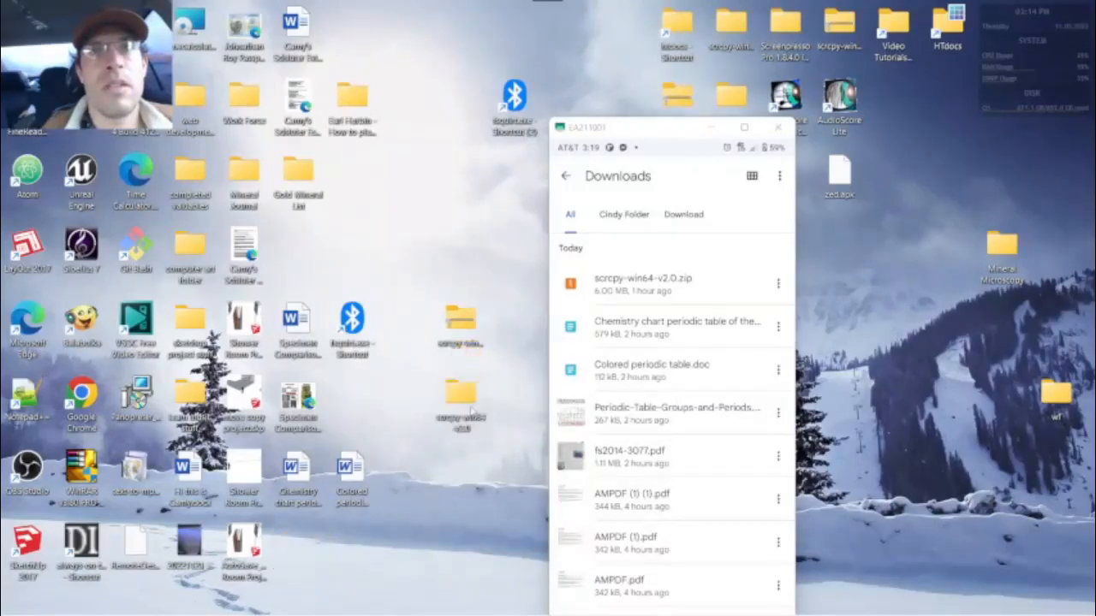
double_click(471, 410)
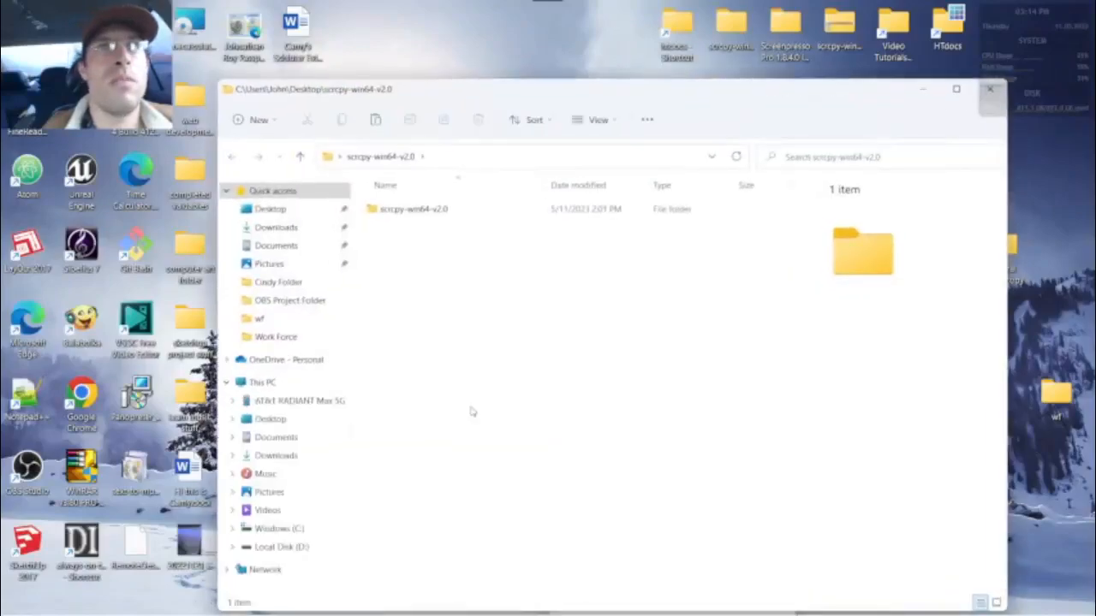
double_click(507, 217)
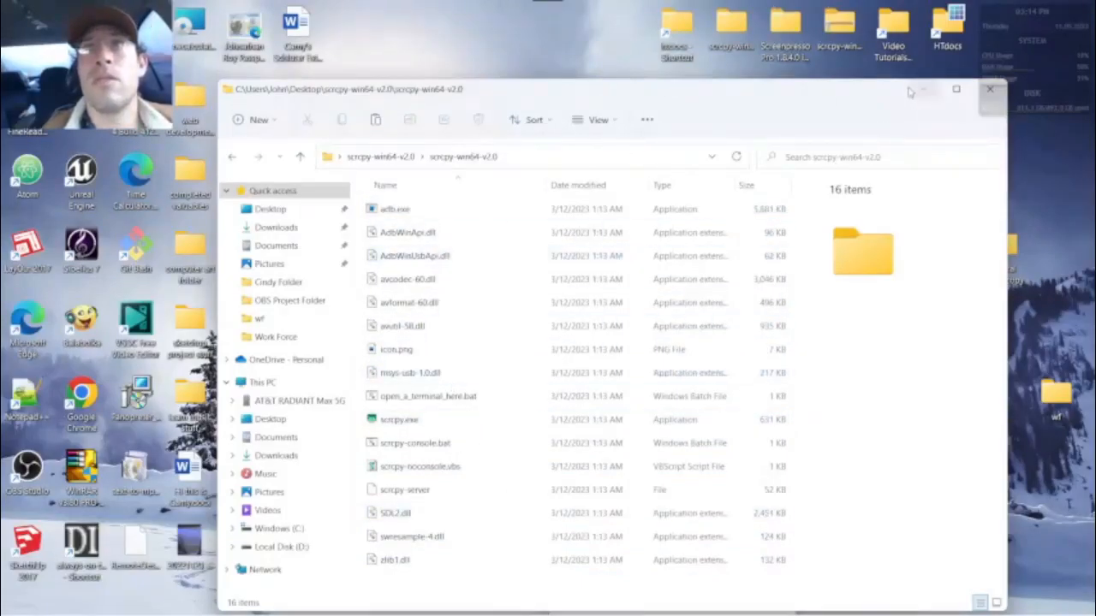
left_click_drag(898, 88, 782, 189)
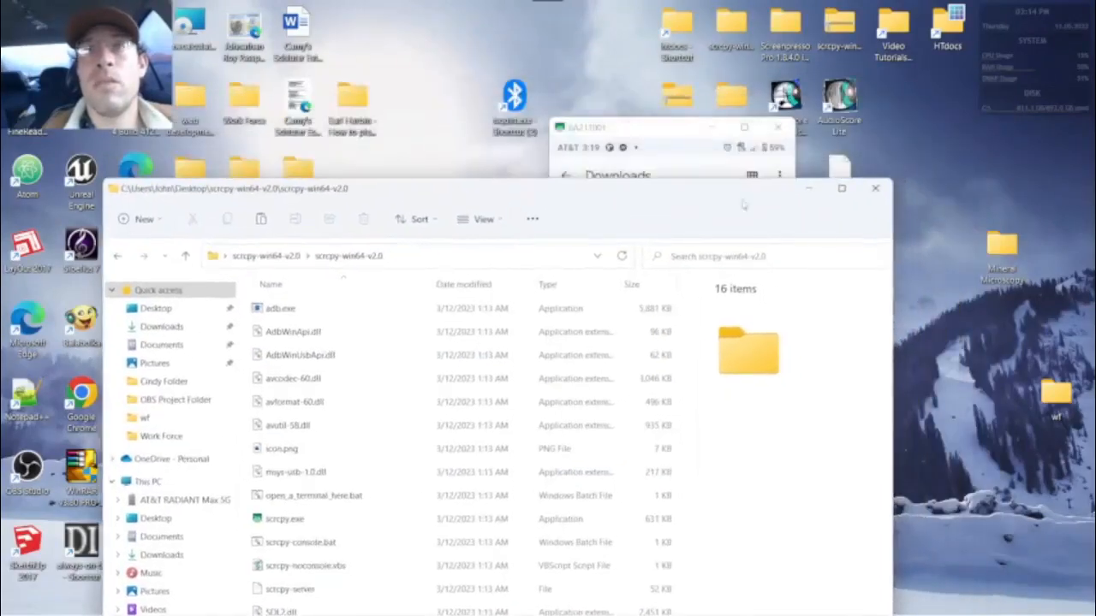
Step: Bring the mirrored phone screen to the front and close the wireless display window
left_click(587, 599)
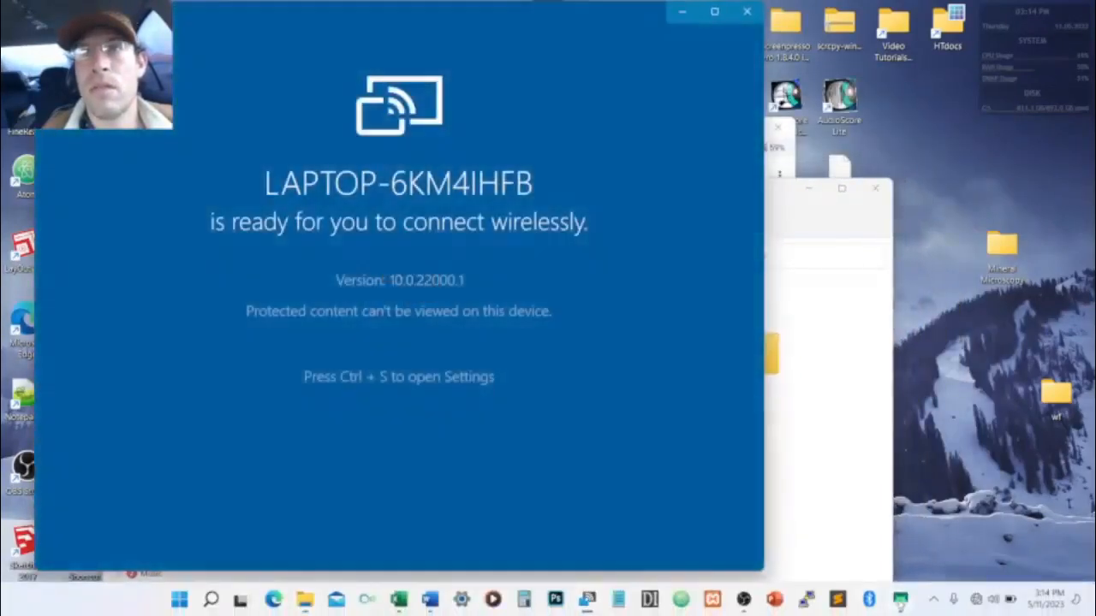
mouse_move(900, 600)
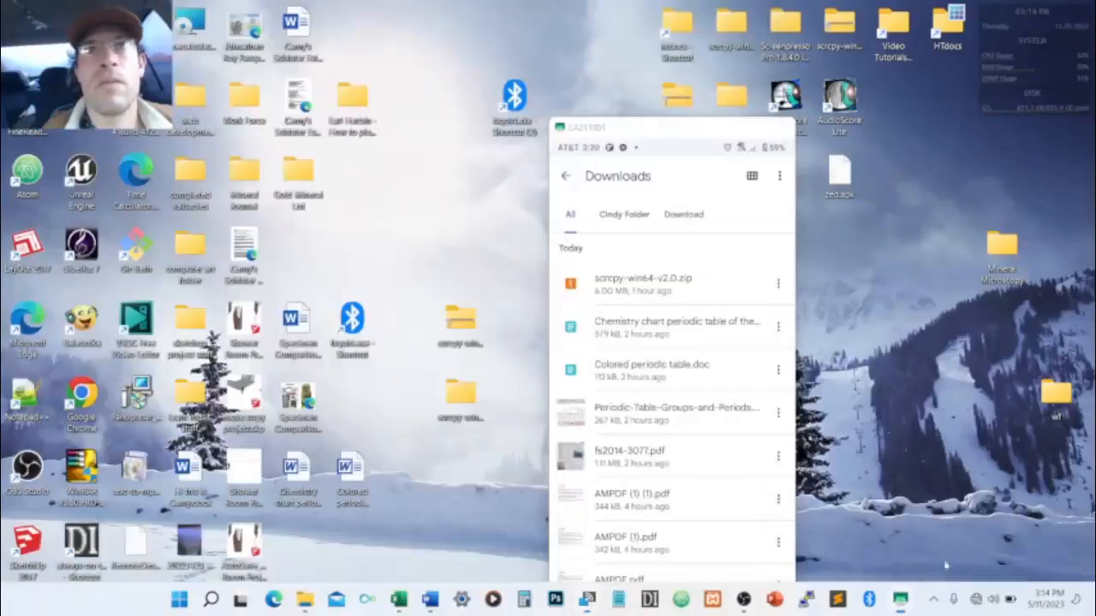
left_click(970, 513)
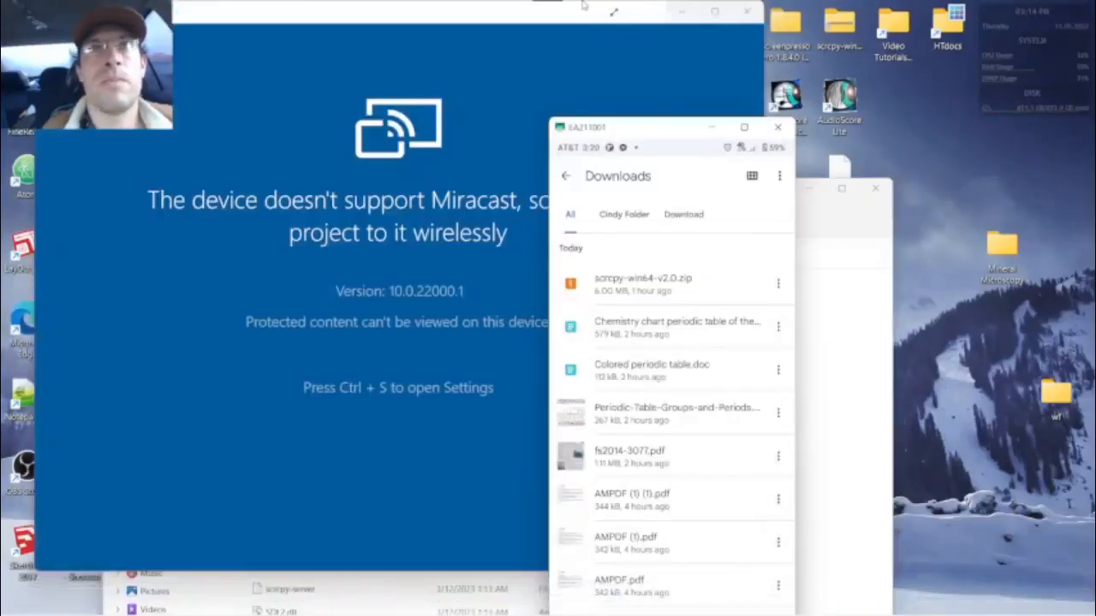
mouse_move(586, 4)
left_click(747, 12)
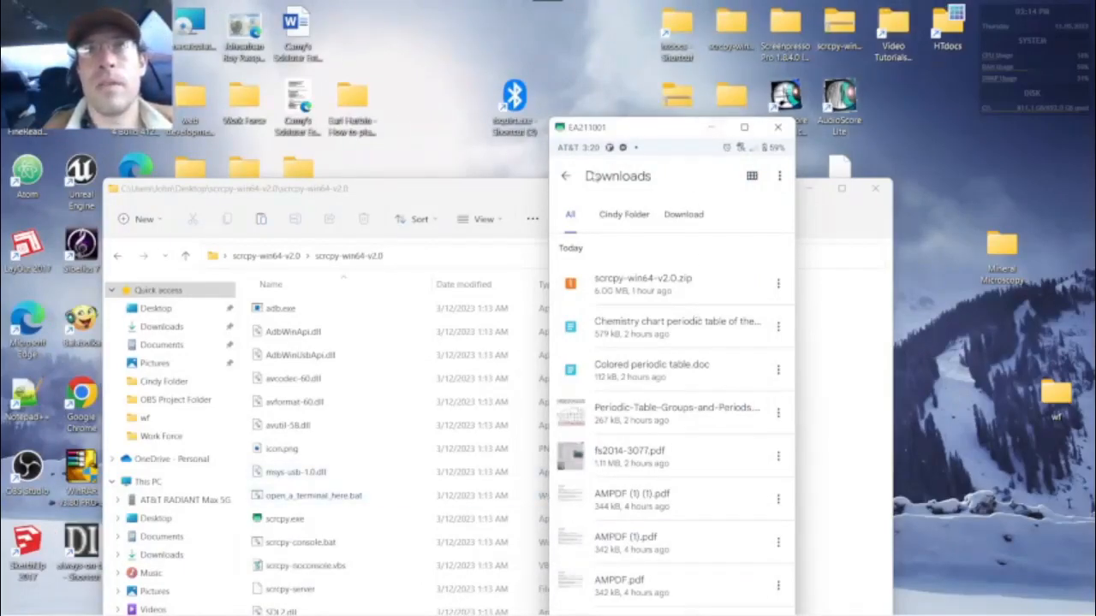
Step: Minimize the scrcpy folder window and place the mirrored phone screen near the middle of the desktop
left_click_drag(629, 127, 435, 44)
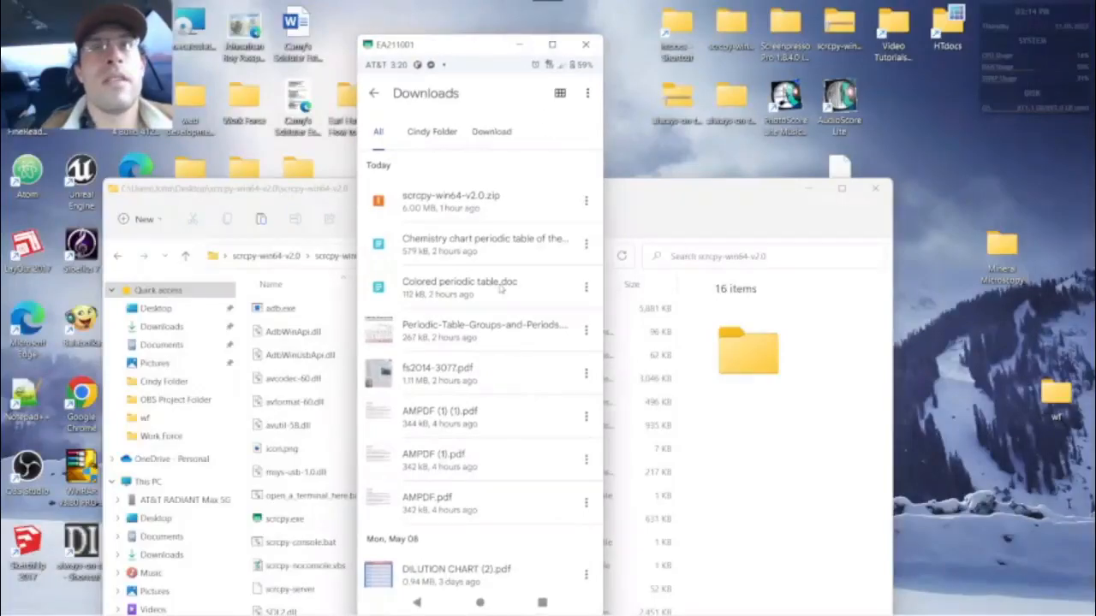
left_click(809, 188)
left_click_drag(486, 48, 505, 27)
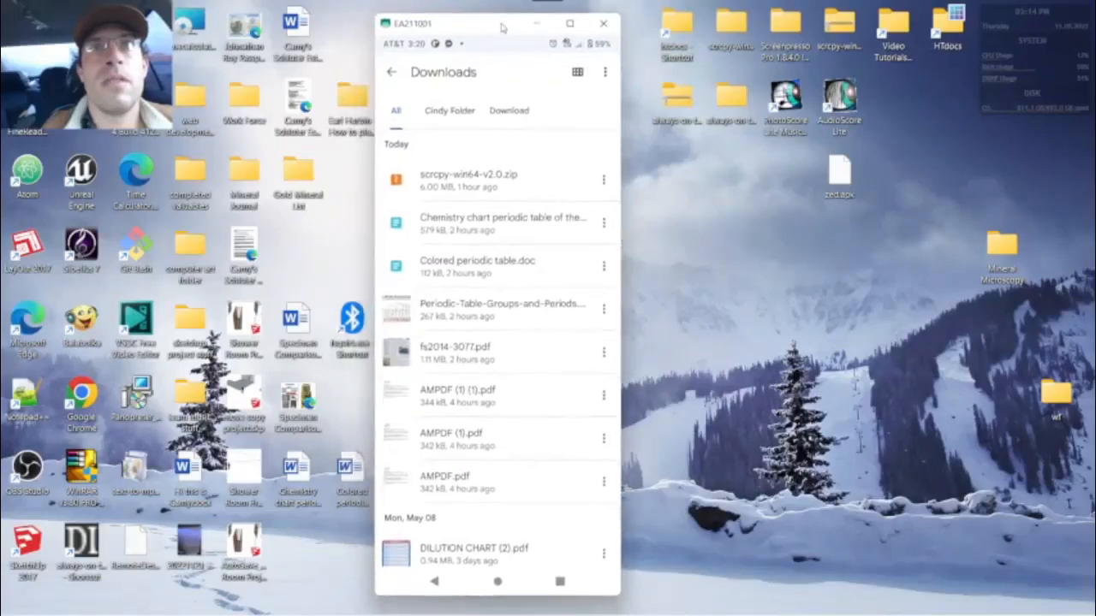
Step: Return to the phone's home screen and browse its news feed and app pages
left_click(500, 582)
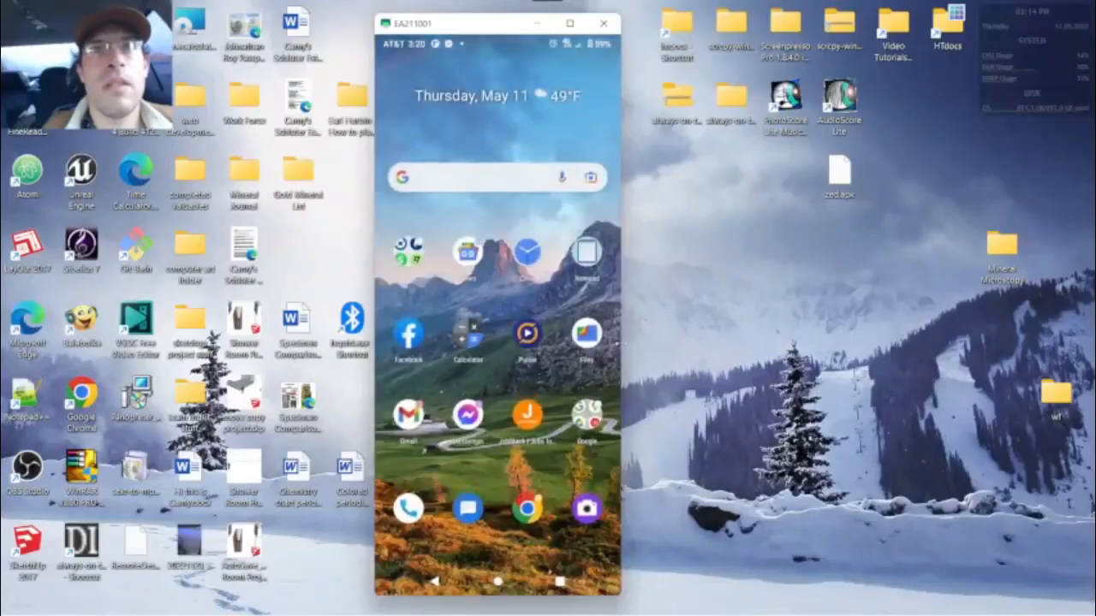
left_click_drag(492, 248, 591, 252)
scroll(493, 369, "down", 2)
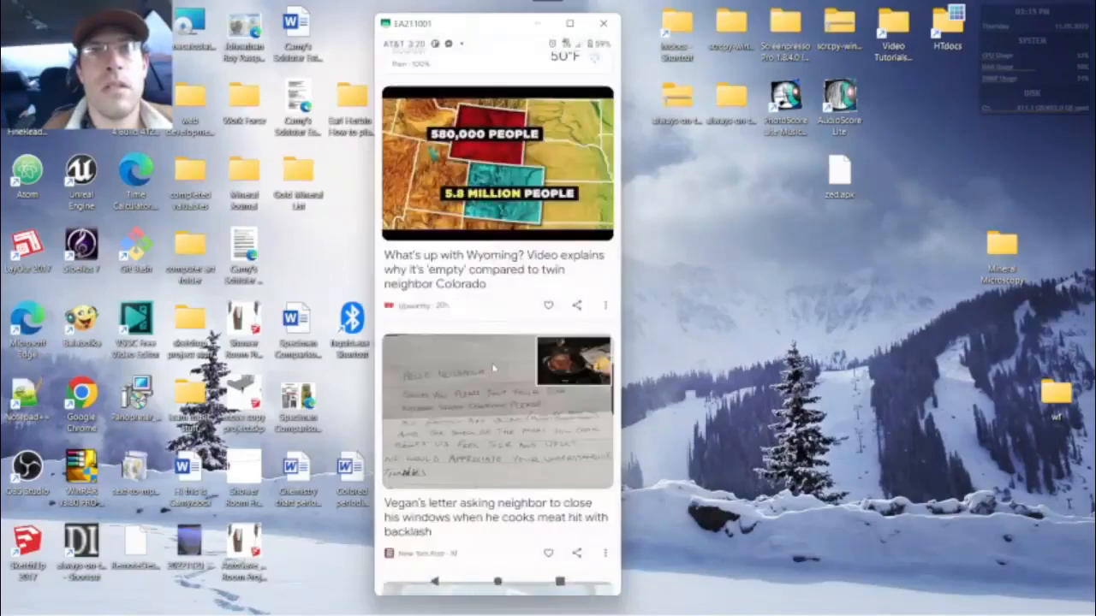
left_click(498, 582)
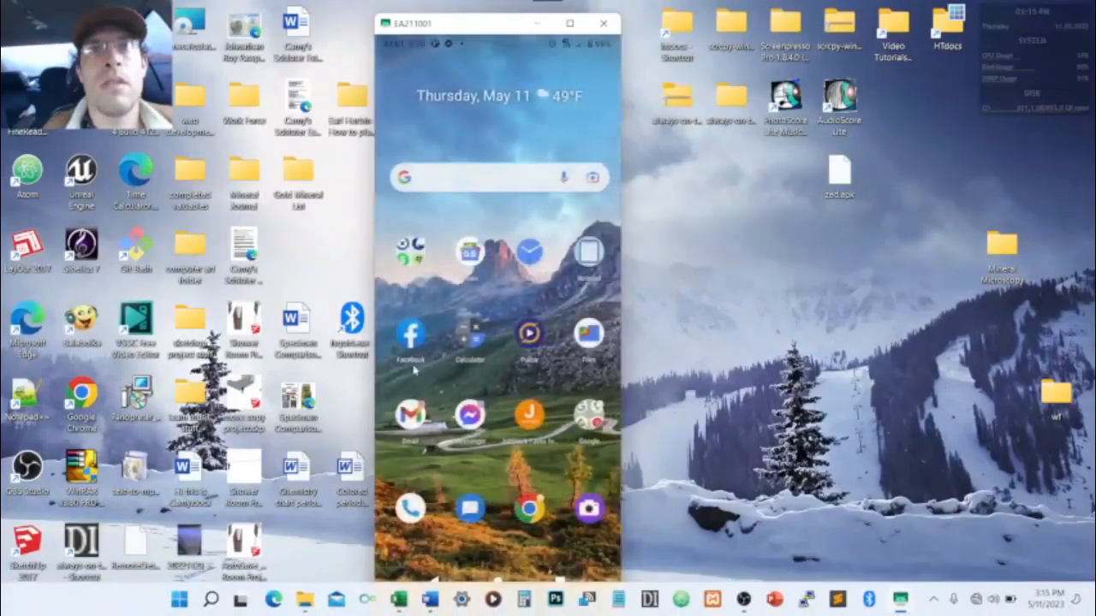
scroll(618, 271, "left", 2)
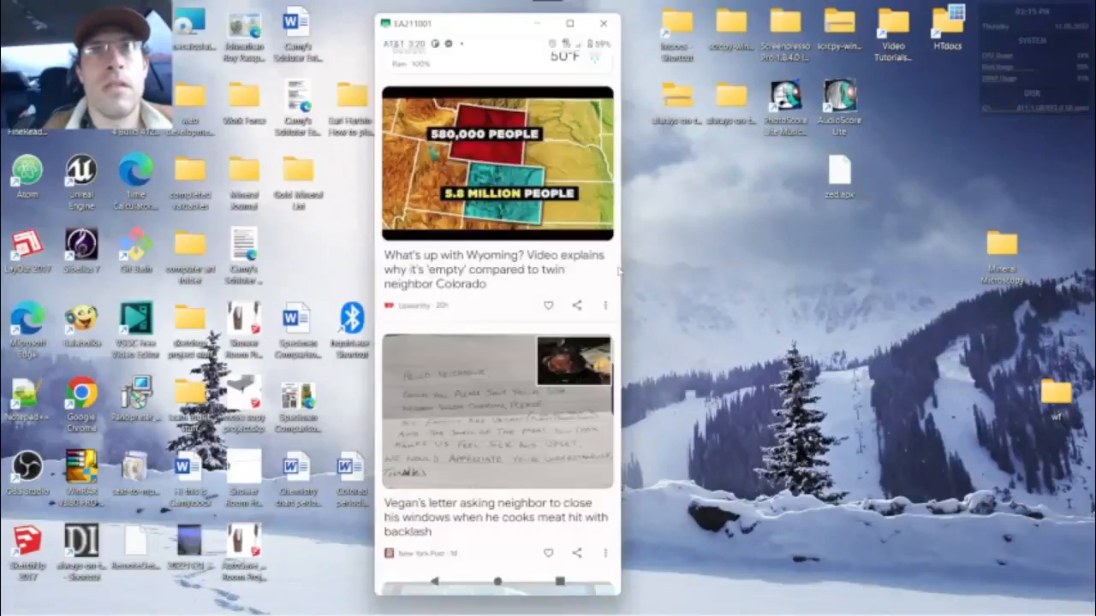
scroll(618, 271, "down", 2)
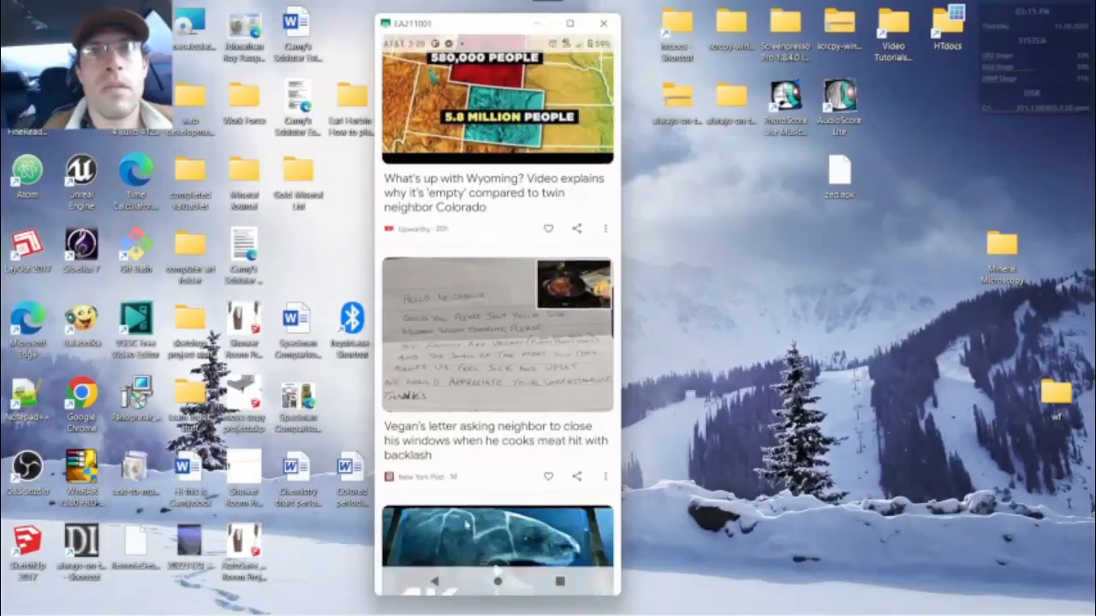
left_click(499, 582)
left_click_drag(493, 548, 492, 488)
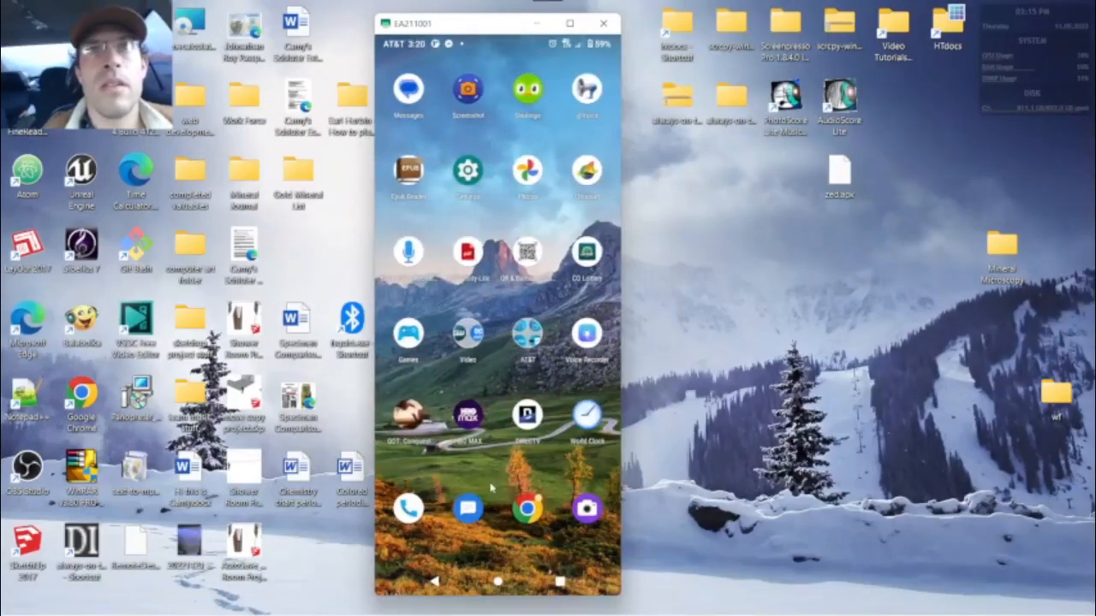
scroll(491, 488, "left", 2)
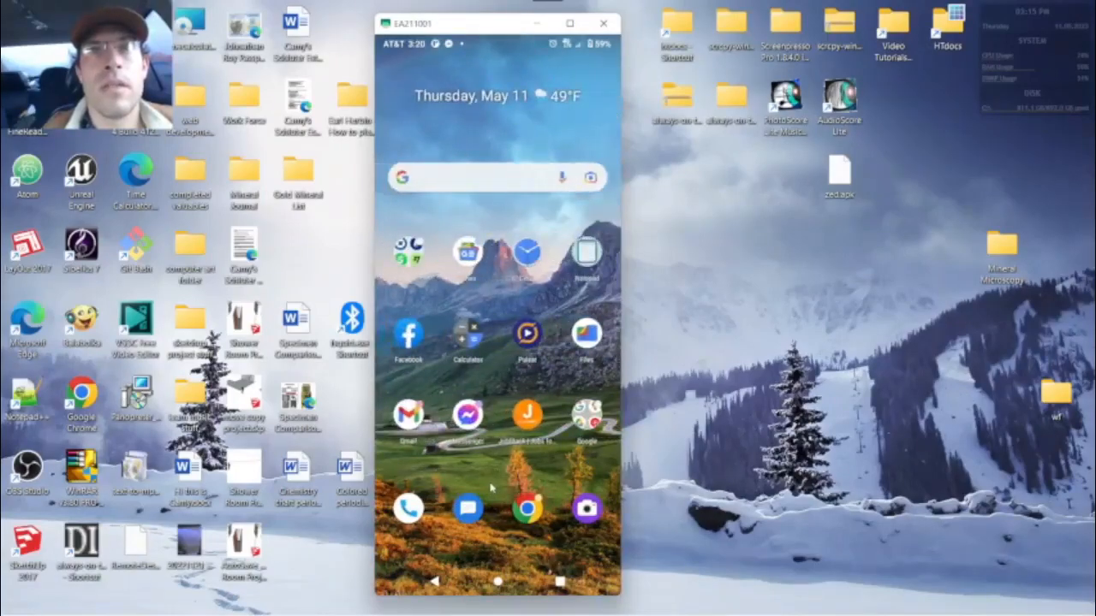
Step: Open the phone's Settings, view the Storage details, and return to the main settings list
scroll(492, 488, "right", 2)
left_click(470, 182)
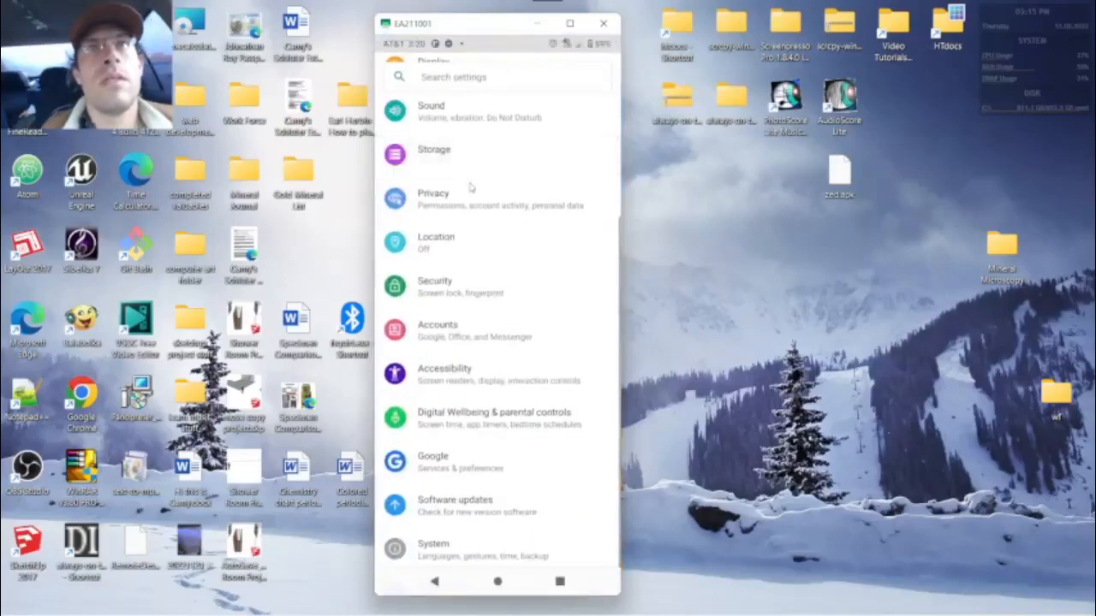
left_click(467, 156)
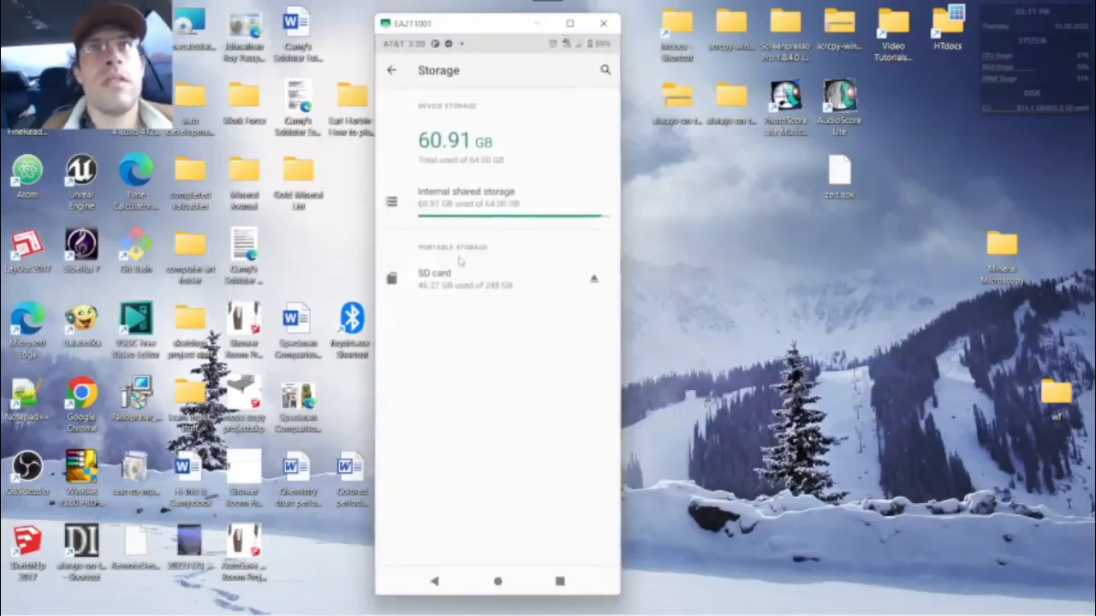
left_click(389, 70)
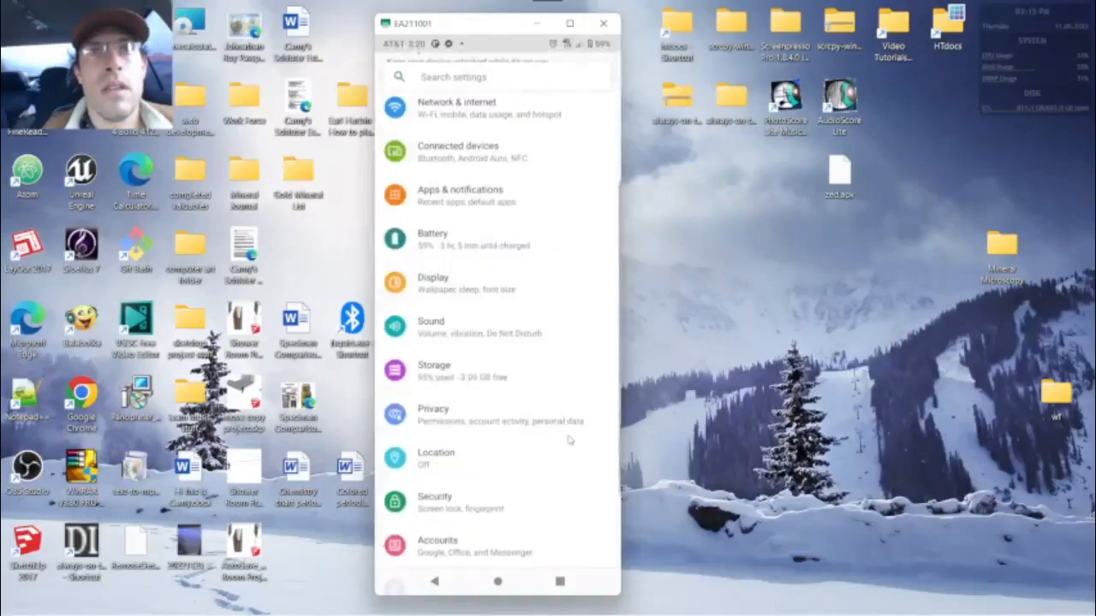
Step: Open the Android version details under About phone, display the hidden Android version graphic, and return to the details
scroll(570, 439, "down", 5)
left_click(505, 558)
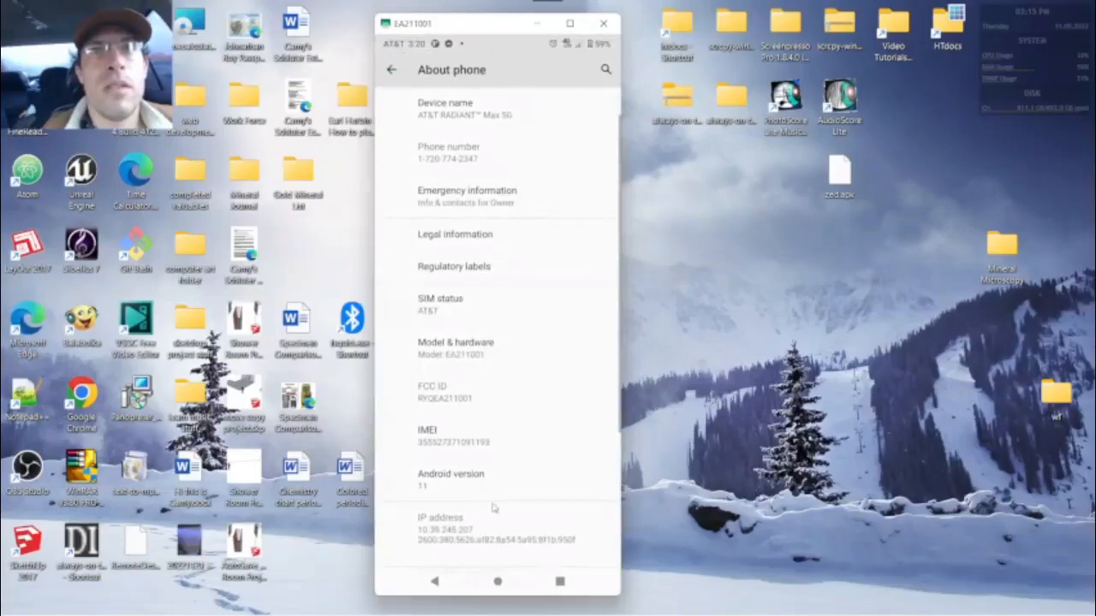
left_click(489, 495)
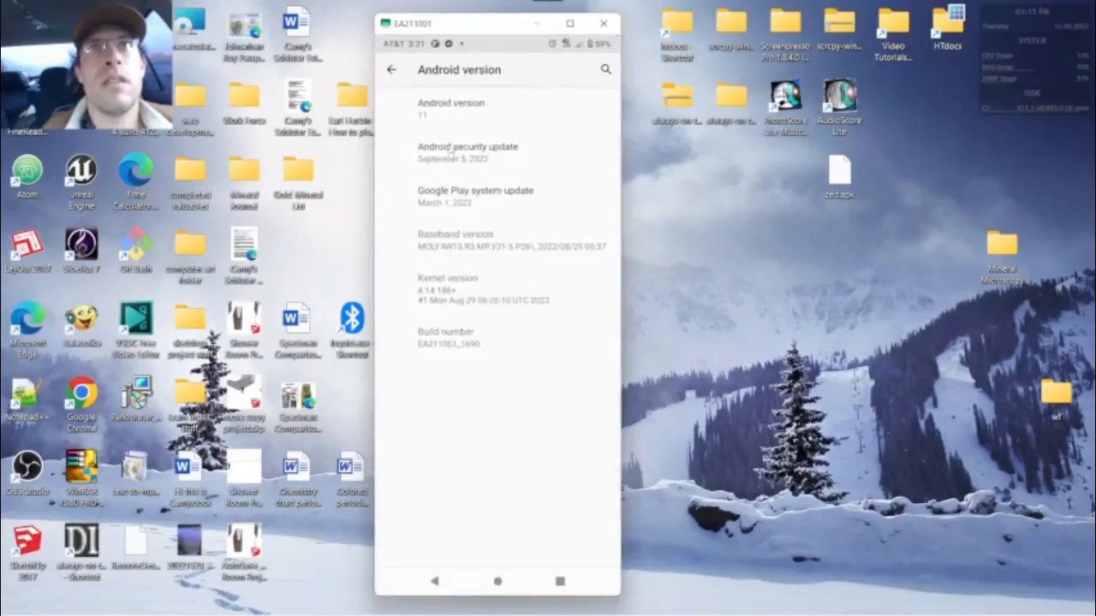
left_click(474, 113)
left_click(476, 111)
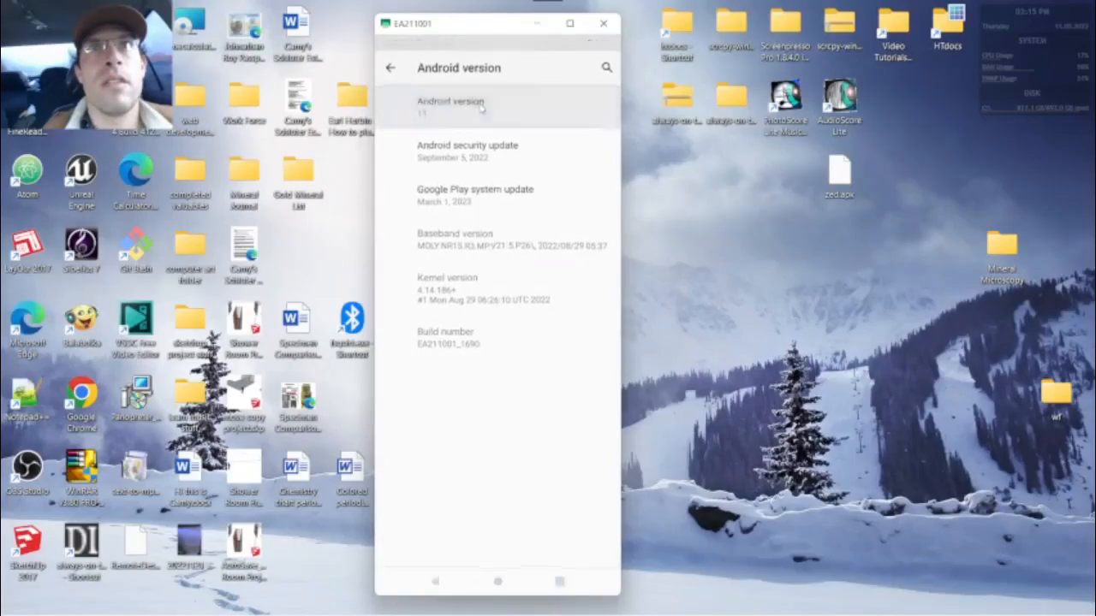
left_click(480, 109)
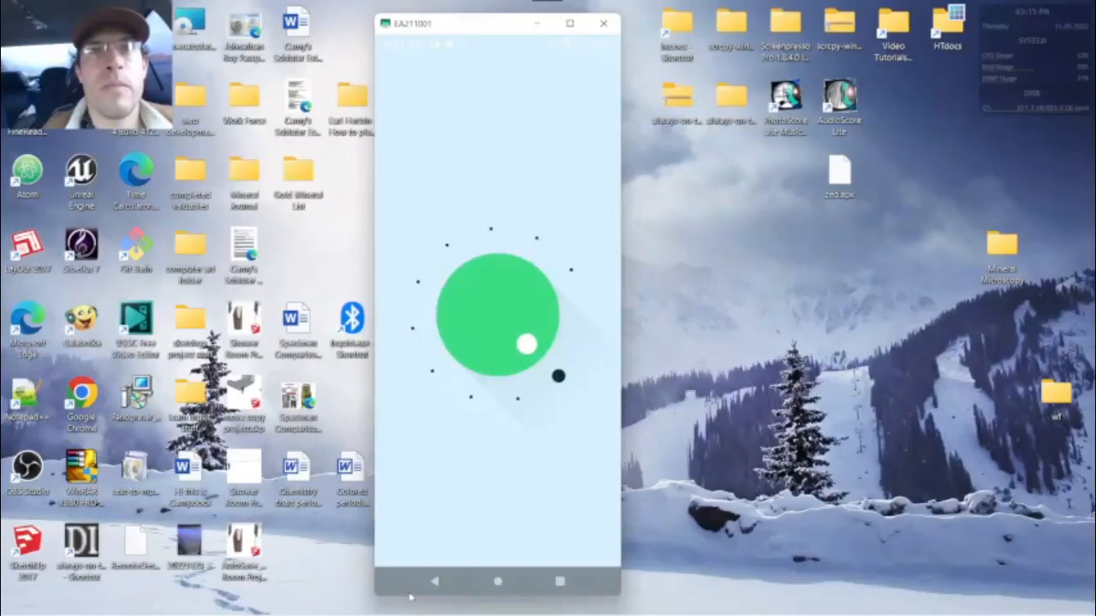
left_click(438, 582)
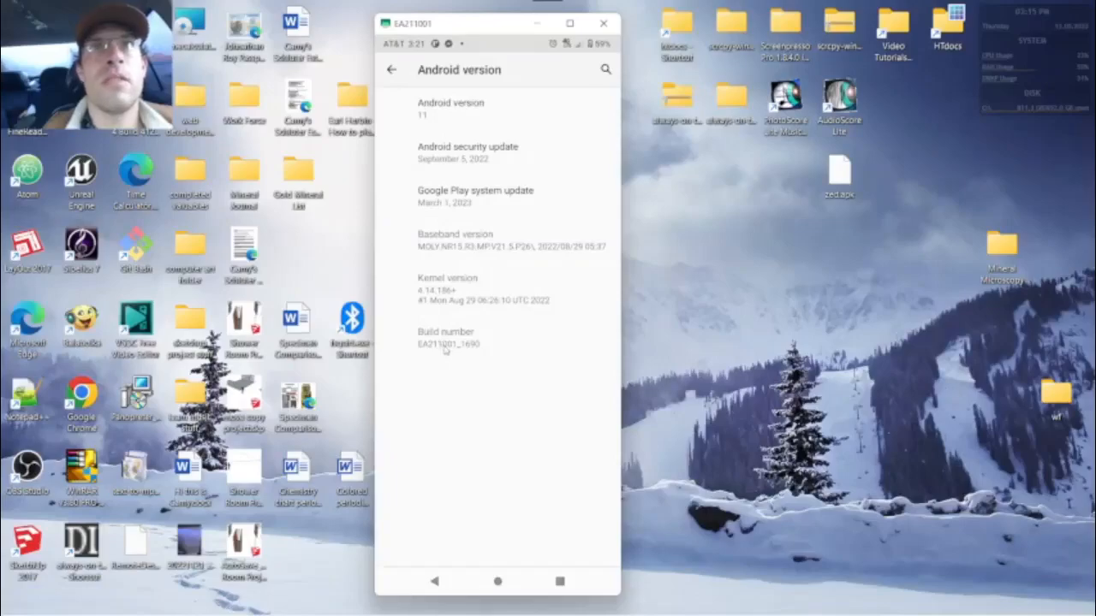
Step: Go back to About phone and view the IMEI details
left_click(387, 94)
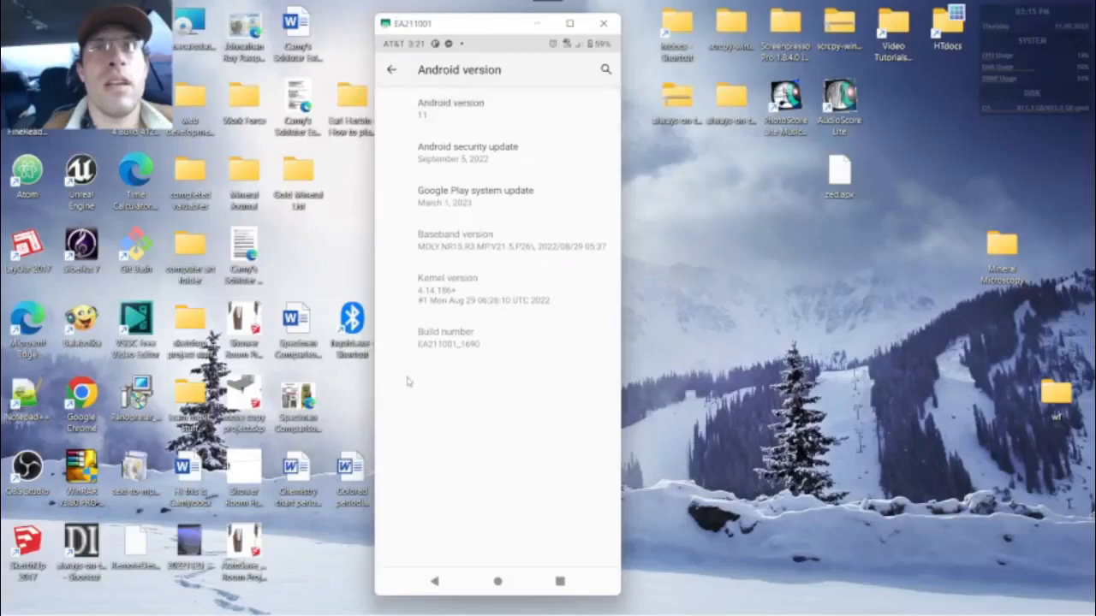
left_click(390, 71)
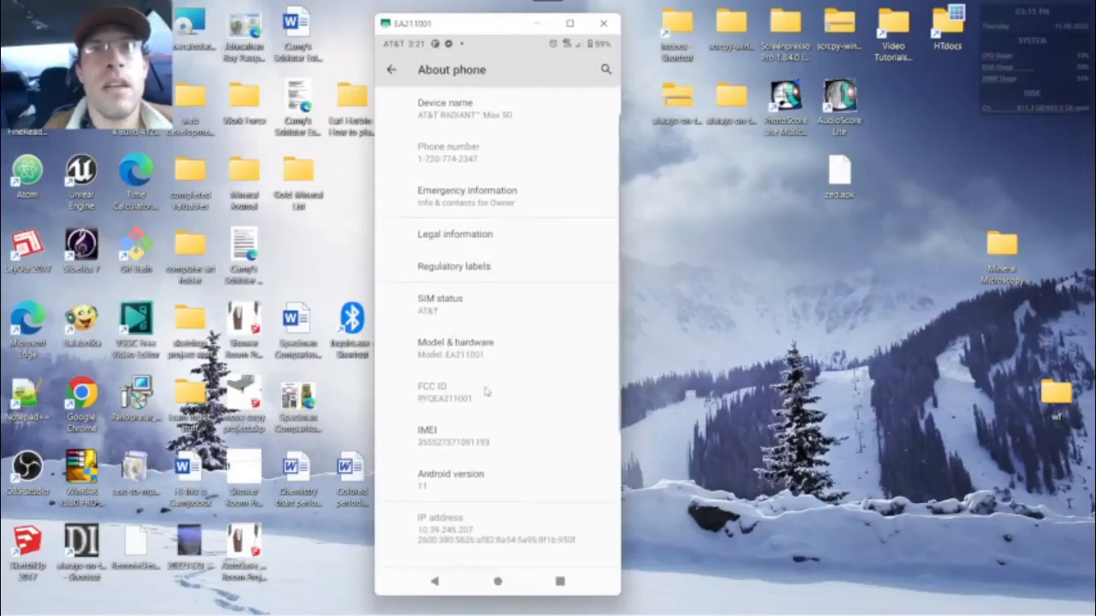
left_click(461, 453)
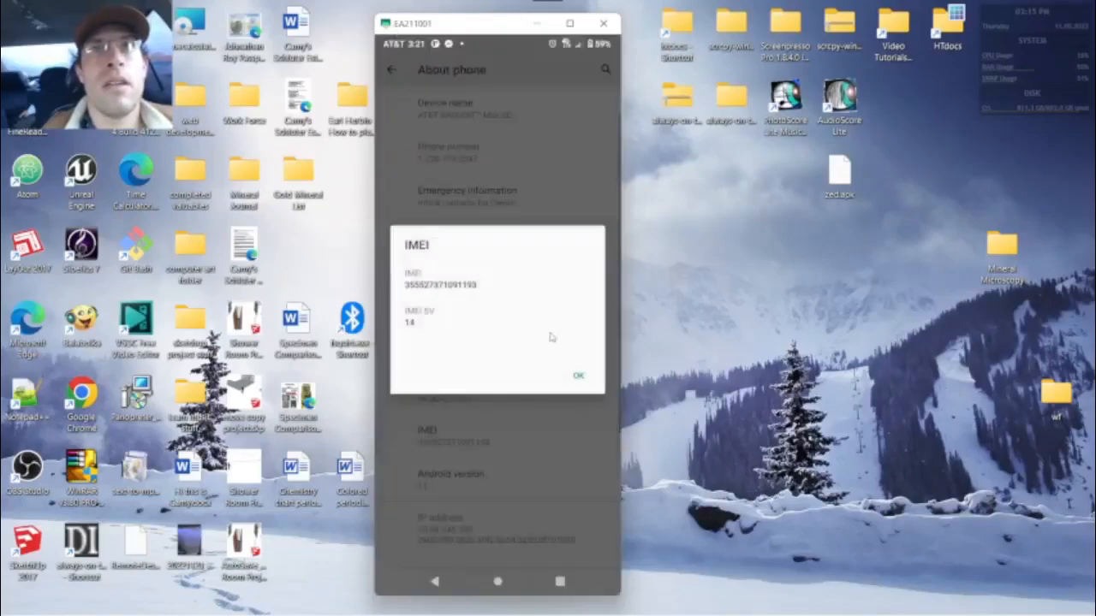
Step: Close the IMEI details, return to the main settings list, and open Developer options under the advanced System settings
left_click(577, 375)
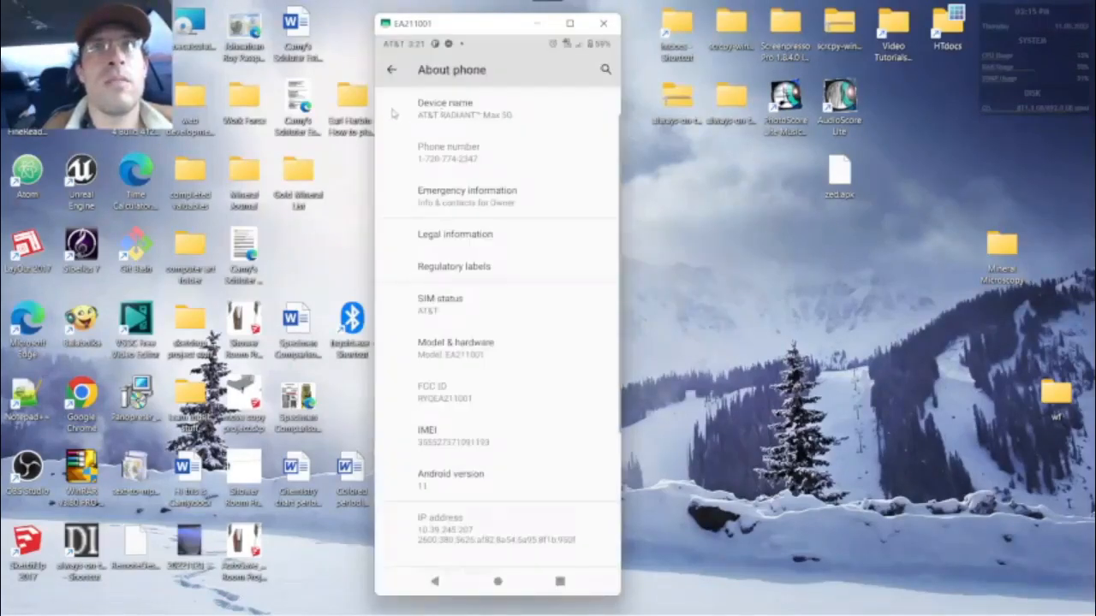
left_click(389, 76)
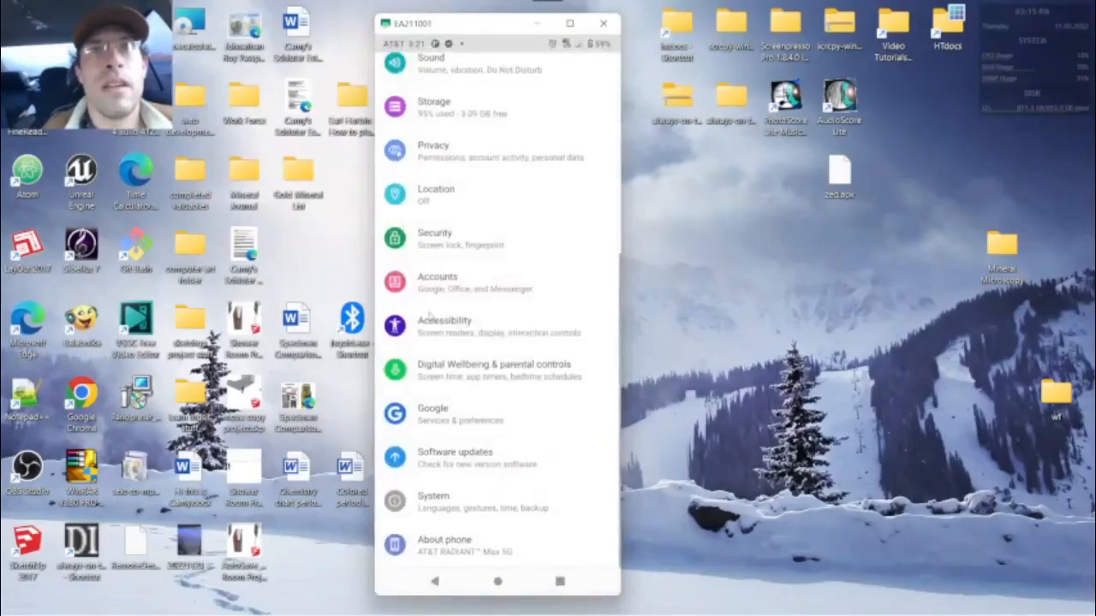
left_click(434, 505)
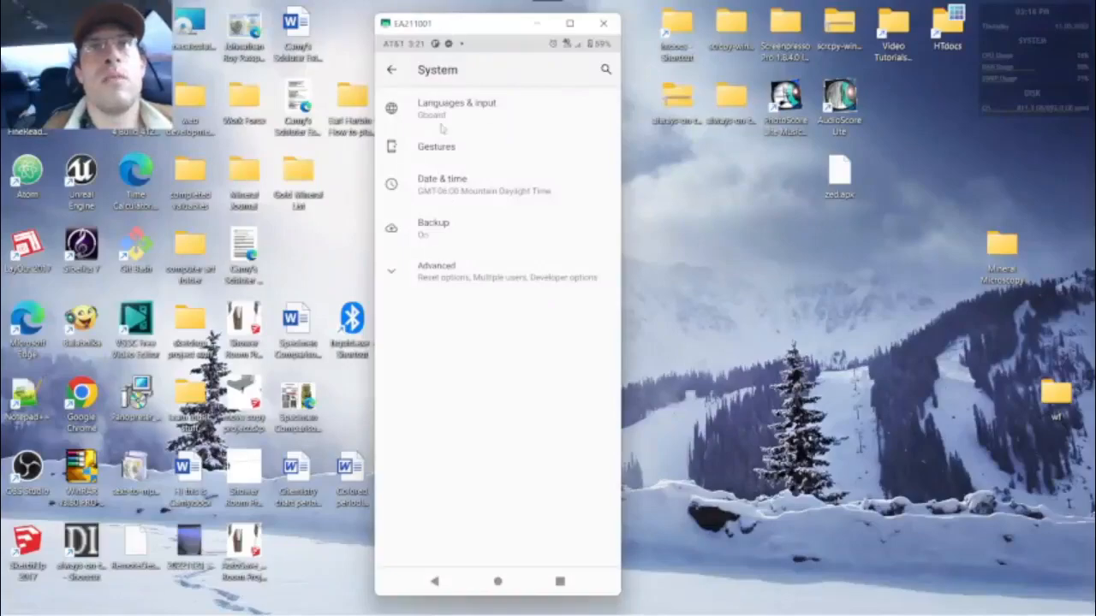
left_click(444, 274)
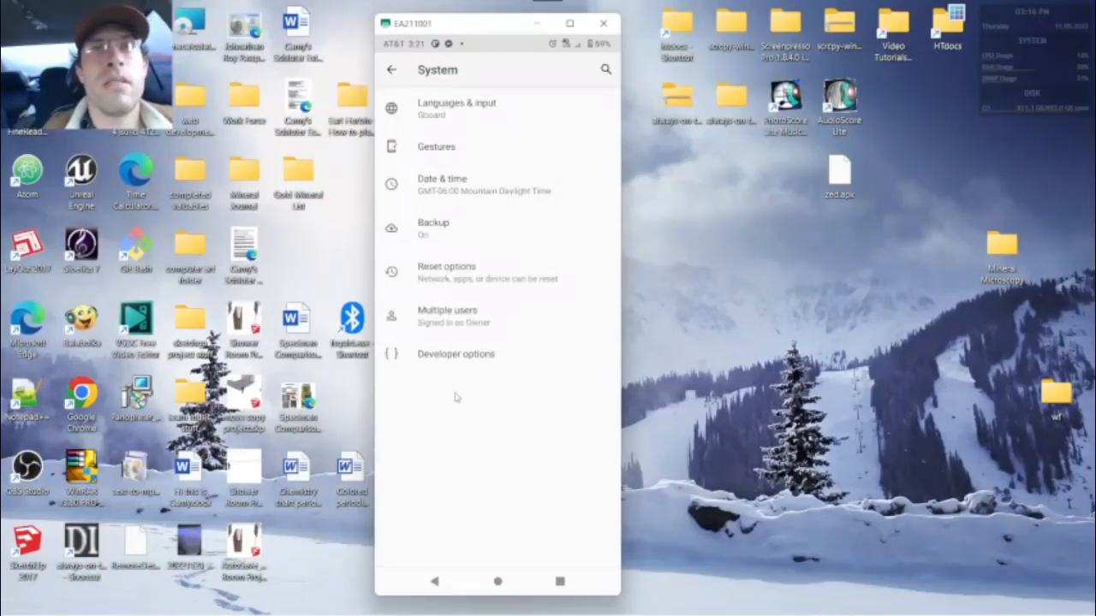
left_click(460, 352)
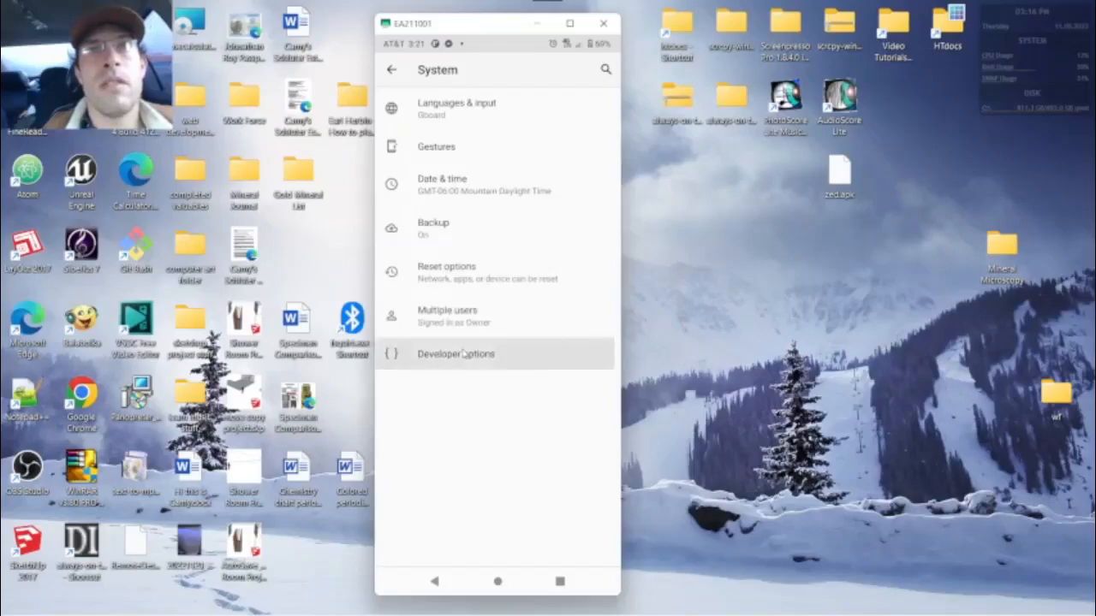
Step: Look through the Developer options down to the networking section and open the Default USB configuration choices
scroll(452, 224, "down", 5)
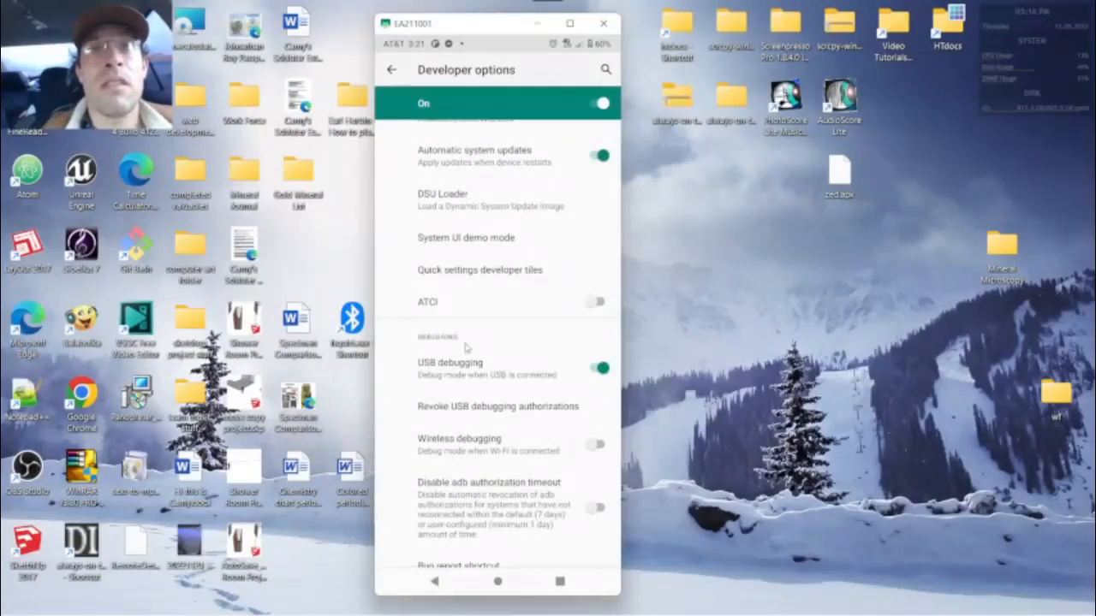
scroll(466, 346, "down", 6)
scroll(466, 346, "down", 8)
scroll(466, 346, "down", 8)
scroll(466, 346, "down", 6)
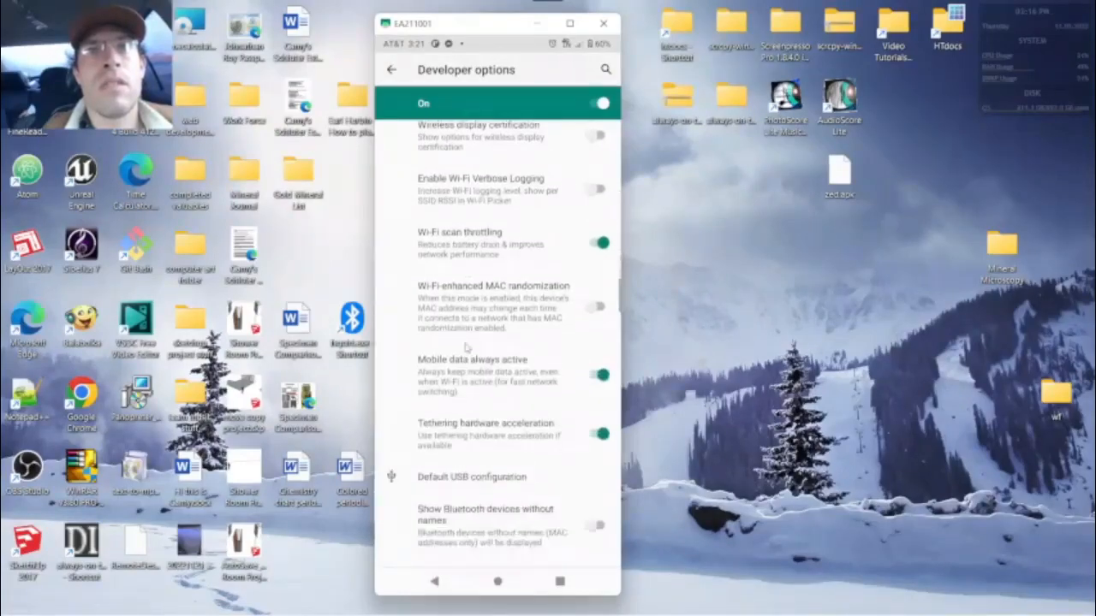
scroll(466, 347, "down", 3)
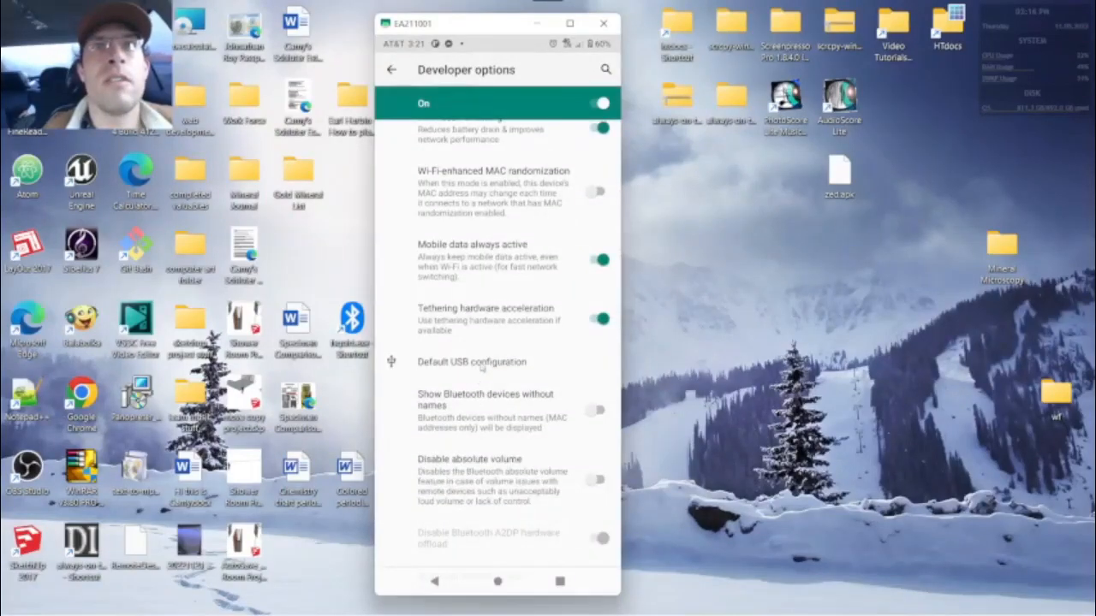
left_click(482, 365)
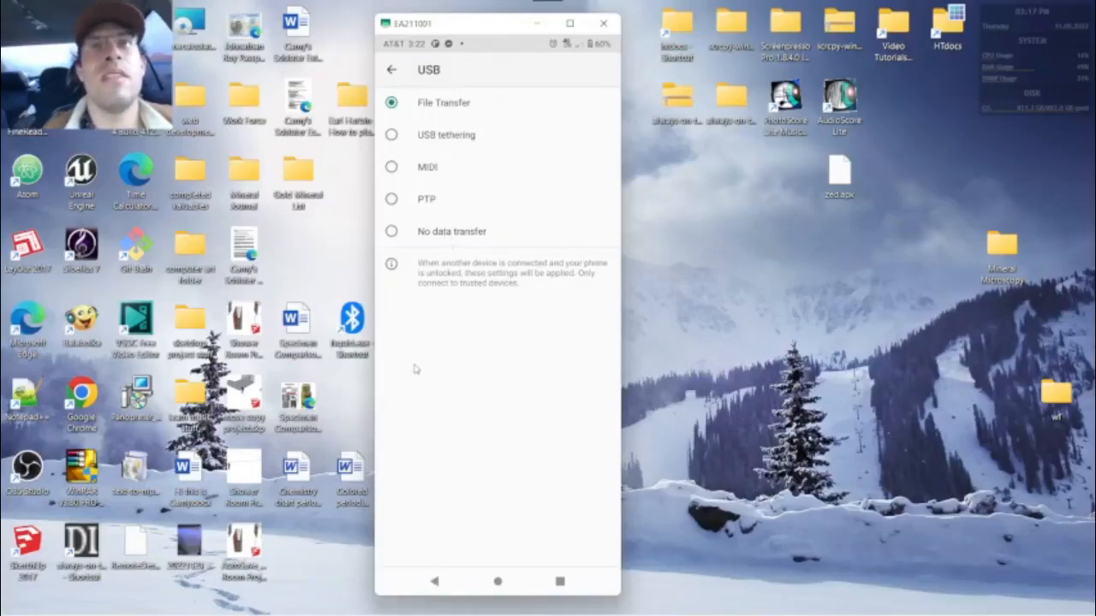
mouse_move(618, 614)
left_click(742, 606)
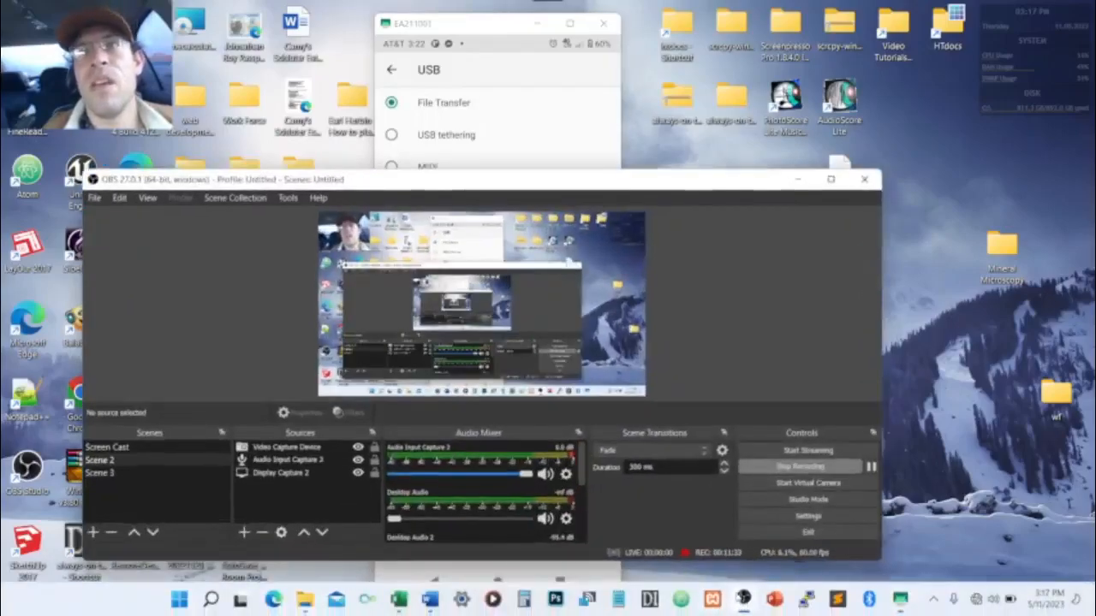
left_click(791, 179)
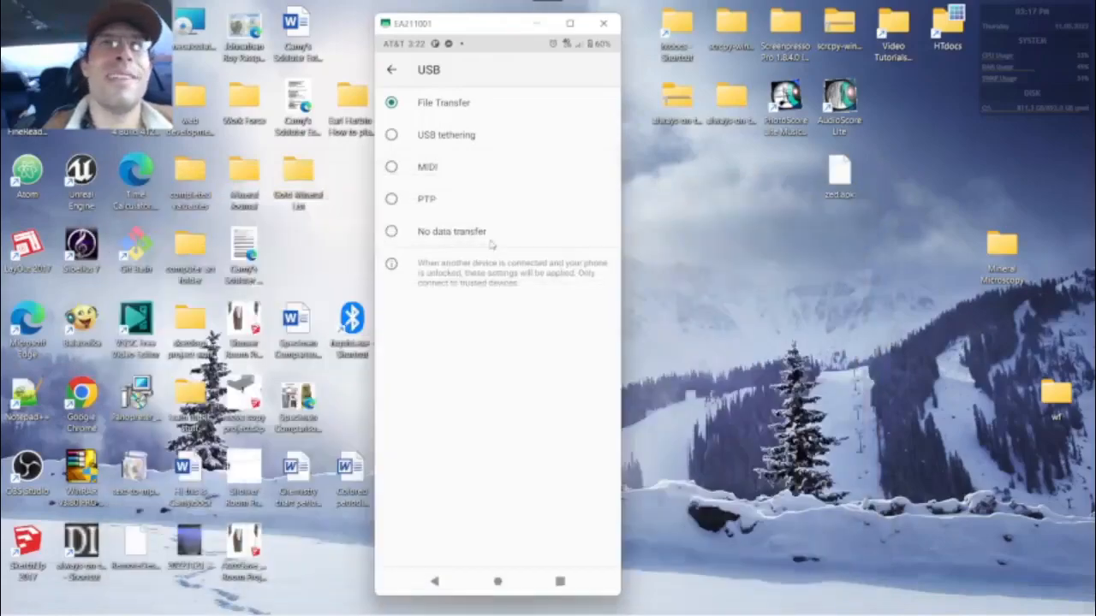
Step: Minimise the mirrored phone, view the files in the desktop's nested scrcpy-win64-v2.0 folder, and minimise the folder window
left_click(536, 24)
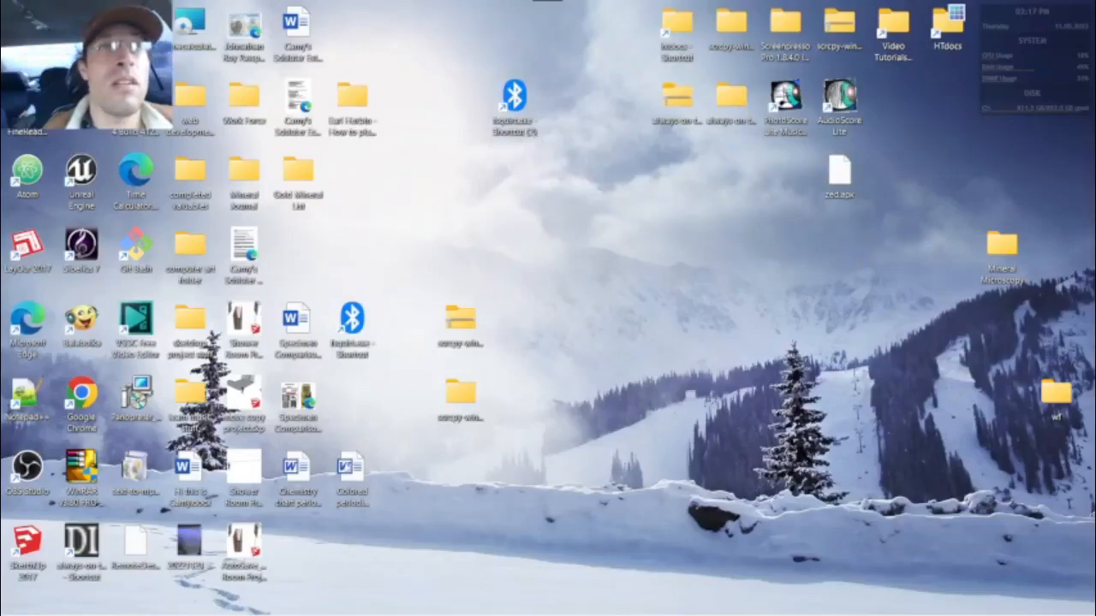
double_click(455, 396)
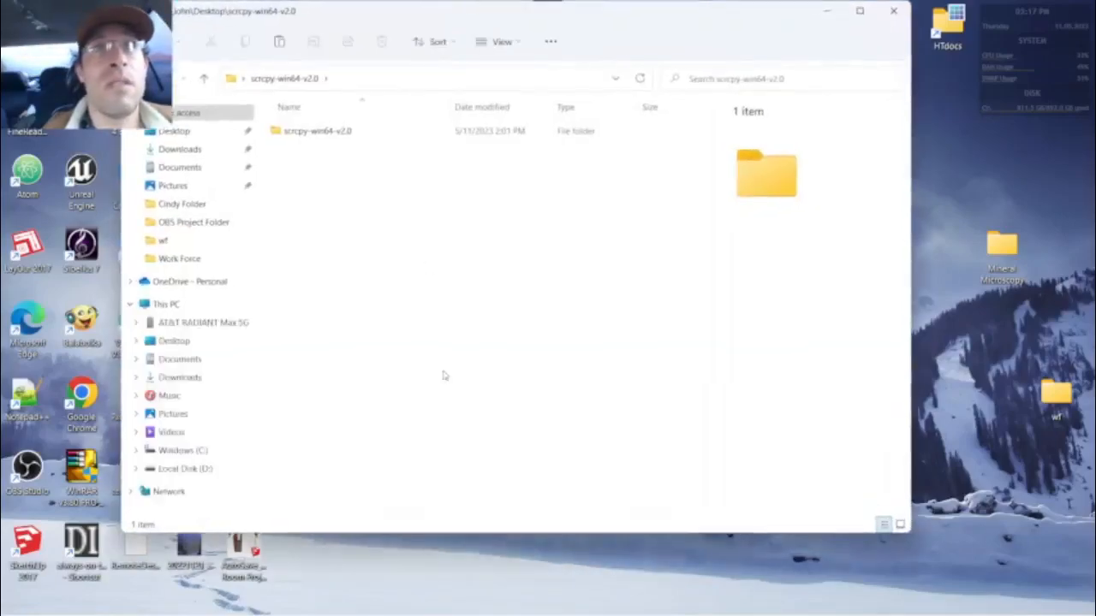
double_click(420, 130)
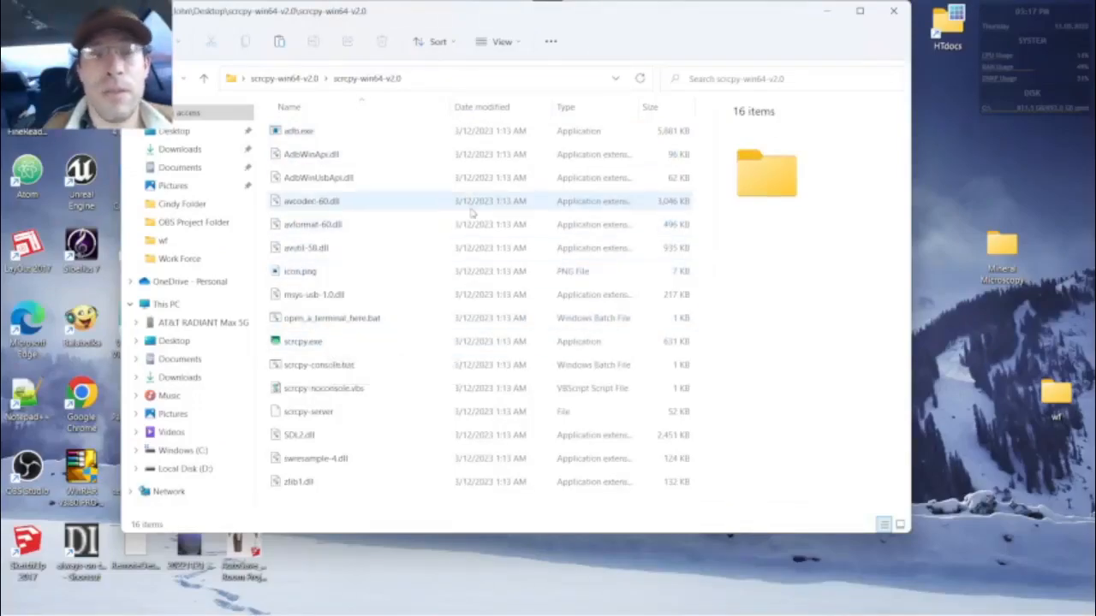
double_click(548, 152)
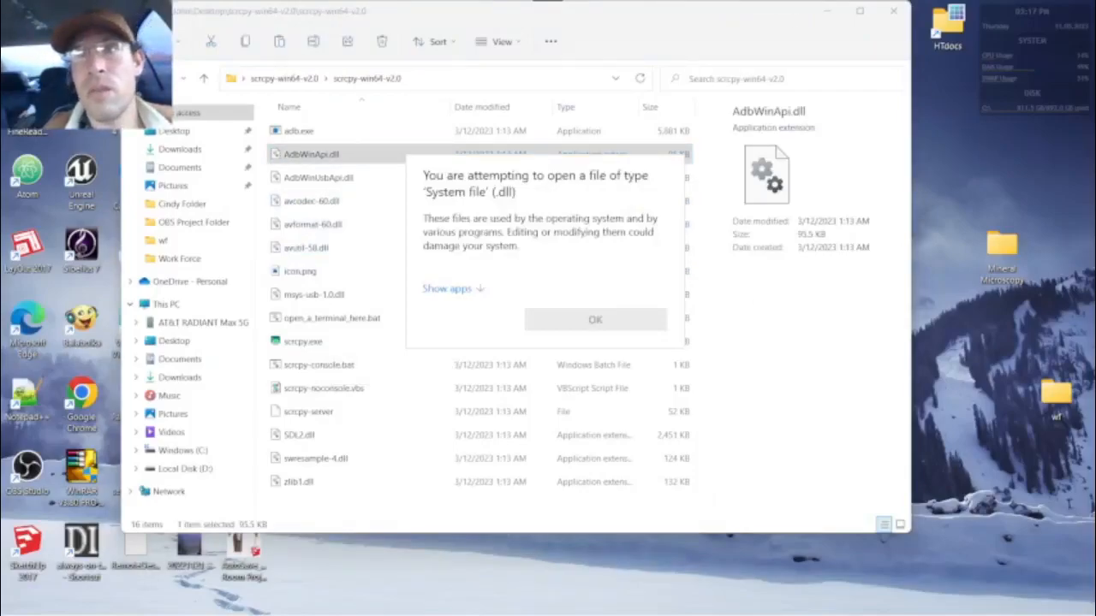
key("Escape")
left_click(829, 13)
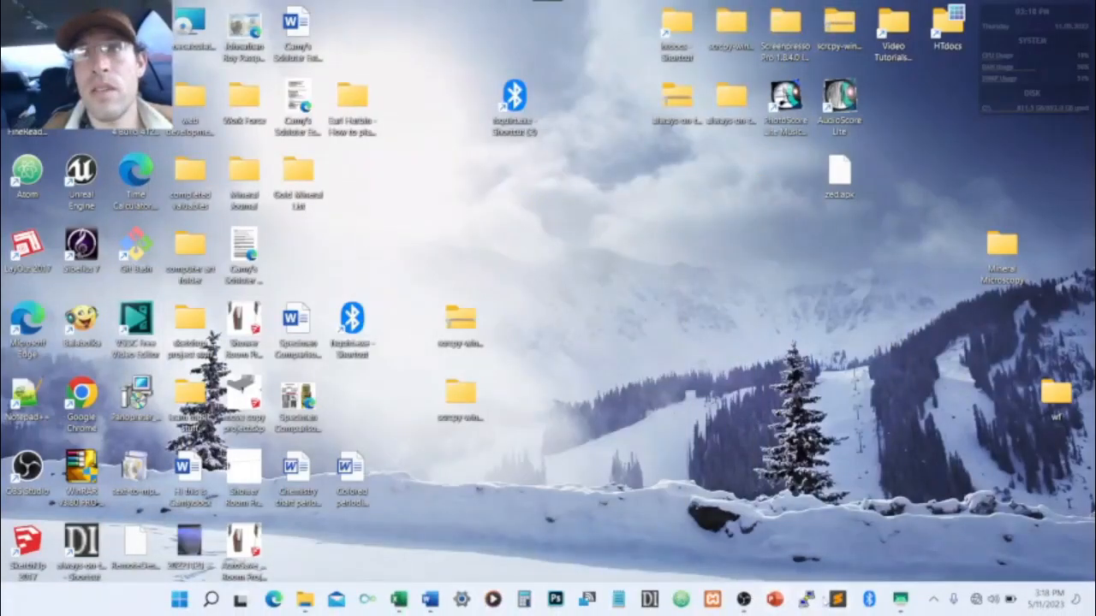
Step: Restore the mirrored phone window from the running scrcpy windows and return to the phone's home screen
mouse_move(899, 600)
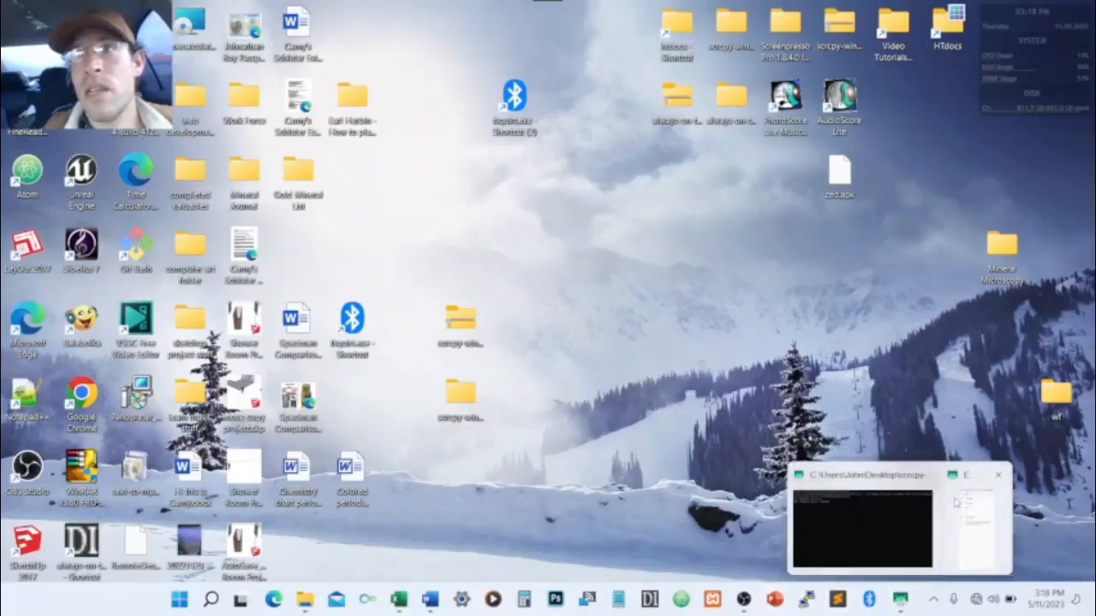
left_click(980, 518)
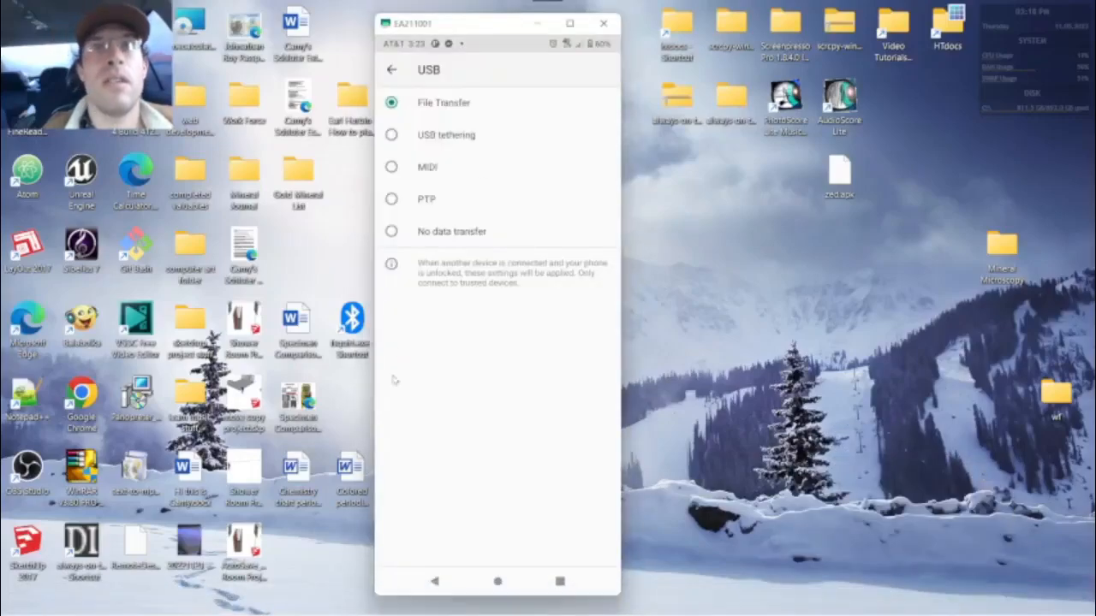
left_click(493, 583)
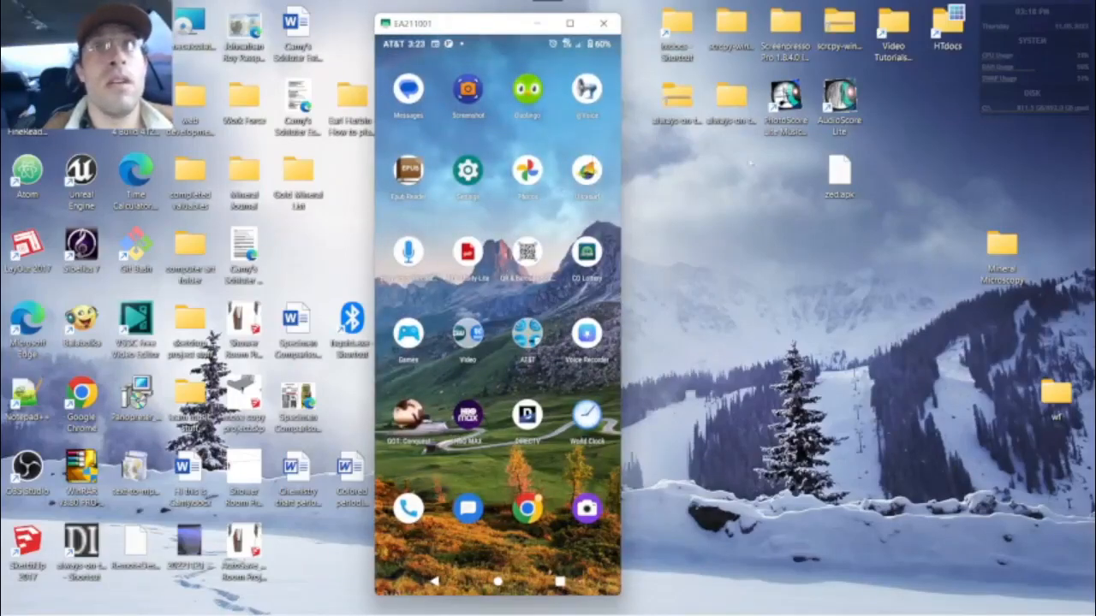
Step: Move the mirrored phone window to the left side of the desktop and open Chrome on the phone
left_click_drag(479, 32, 124, 25)
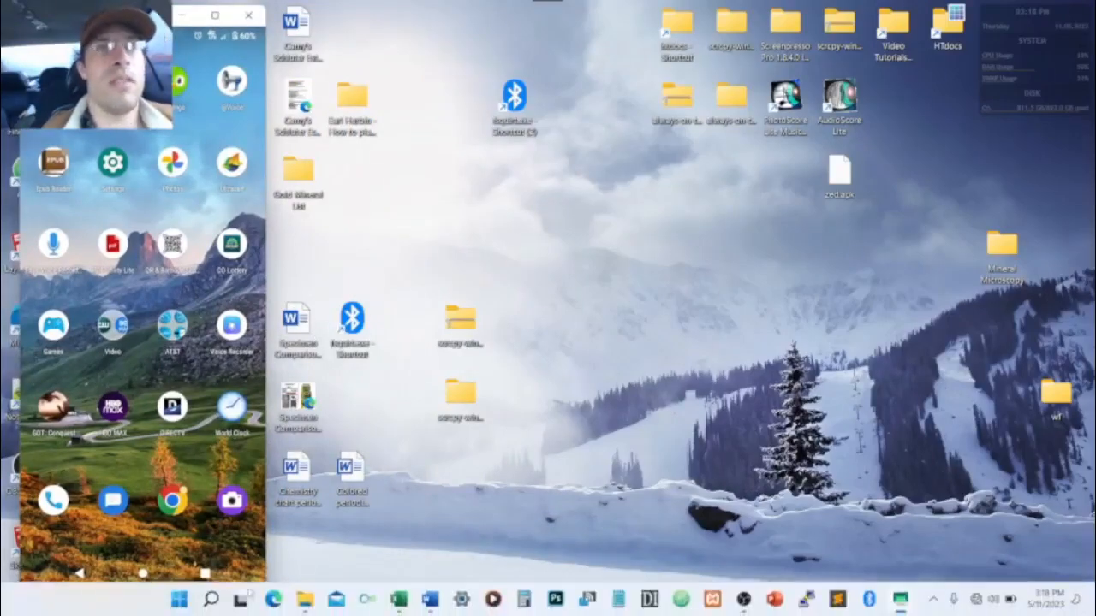
mouse_move(240, 599)
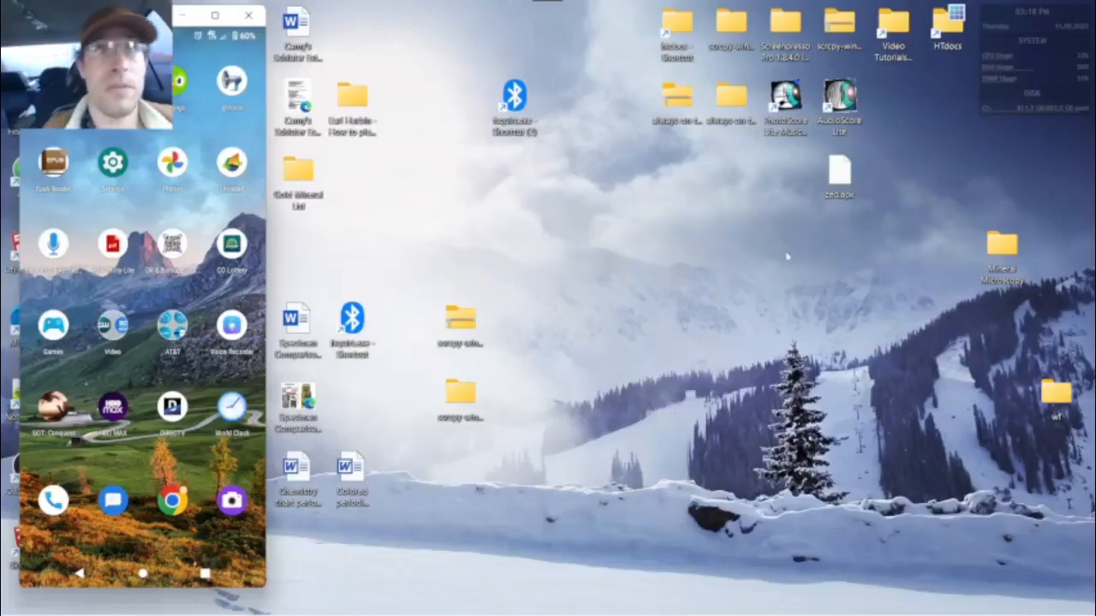
left_click(176, 505)
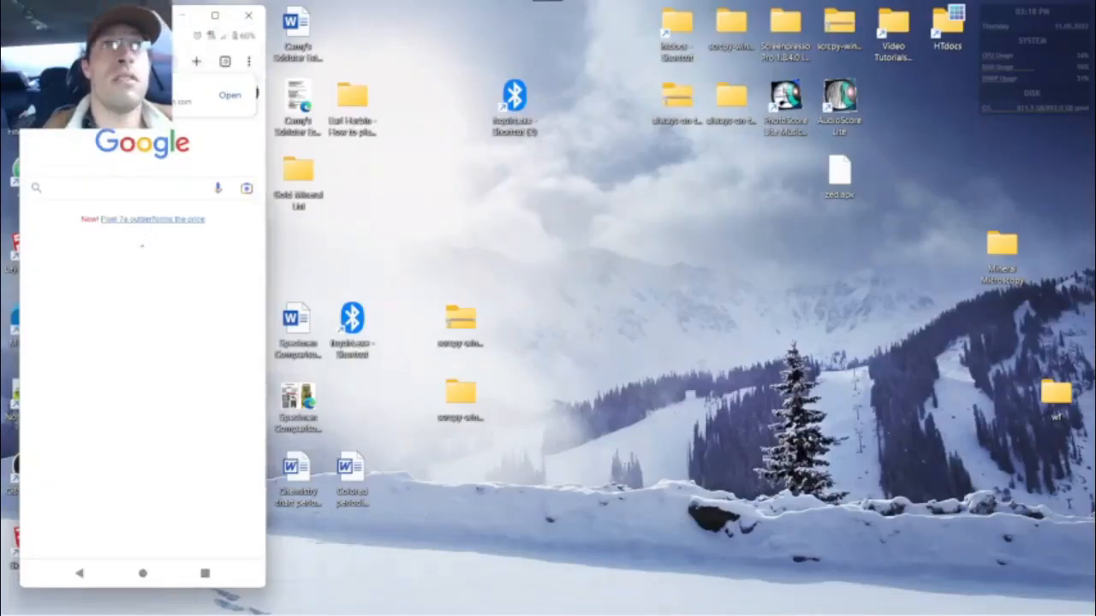
mouse_move(82, 15)
left_mouse_down()
mouse_move(104, 92)
mouse_move(335, 12)
mouse_move(600, 53)
mouse_move(823, 18)
mouse_move(674, 44)
mouse_move(375, 4)
mouse_move(313, 8)
mouse_move(342, 42)
mouse_move(289, 40)
mouse_move(195, 70)
mouse_move(111, 13)
mouse_move(90, 21)
left_mouse_up()
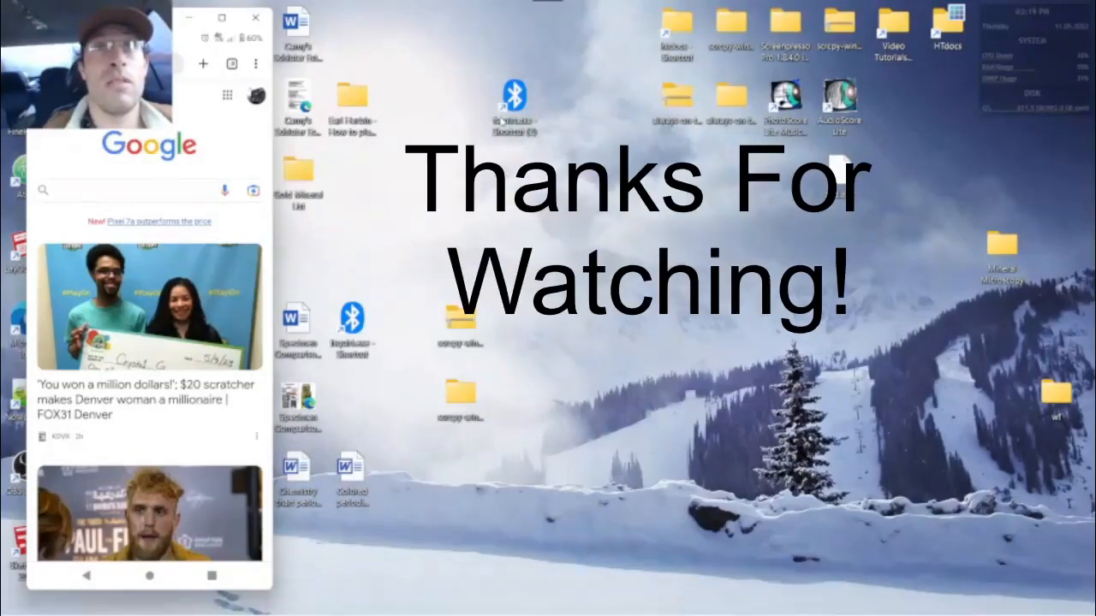
mouse_move(495, 615)
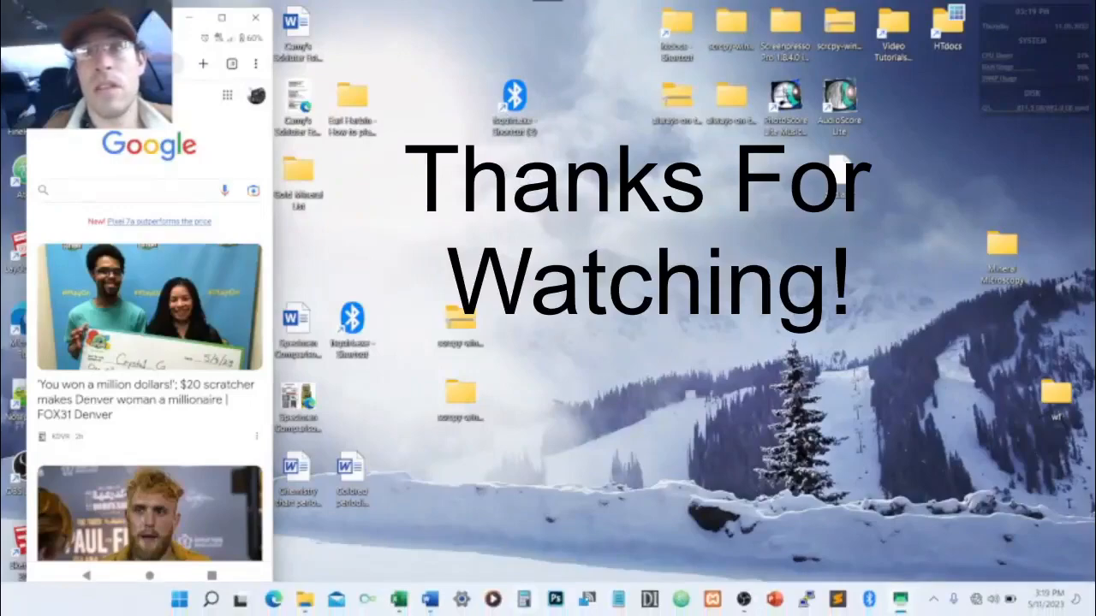